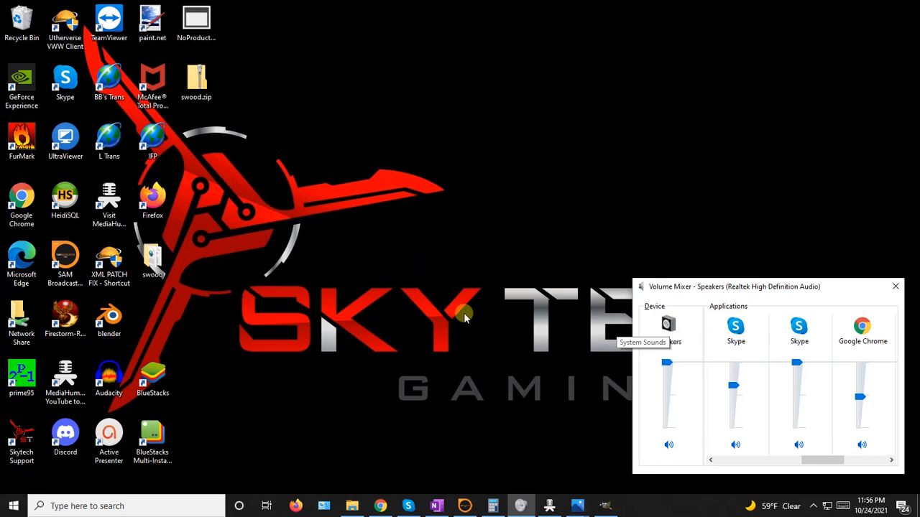
Step: Switch to GIMP, view the open Frame_ChristmasLights image, and minimize the program
click(608, 506)
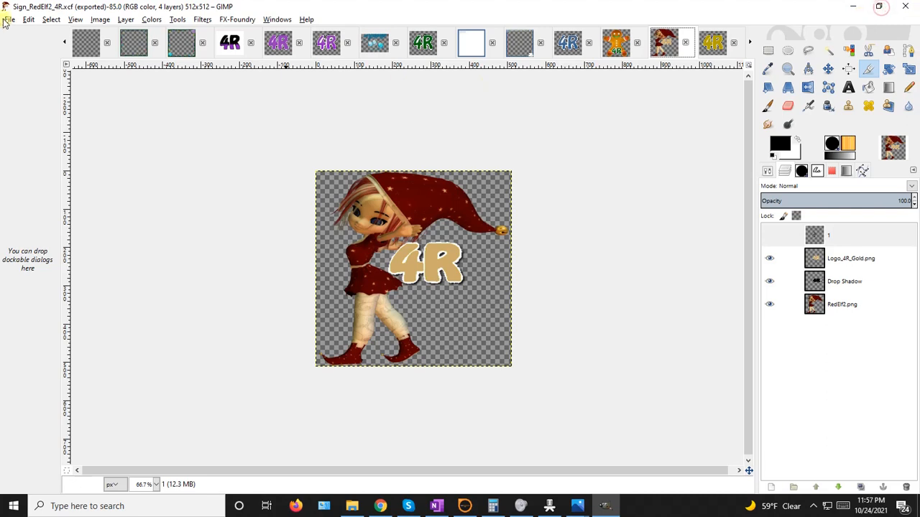
click(85, 41)
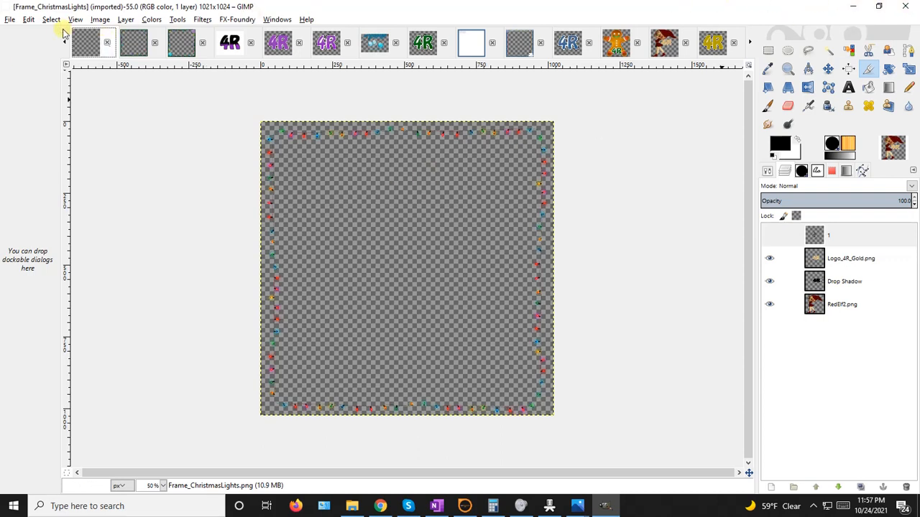
click(853, 7)
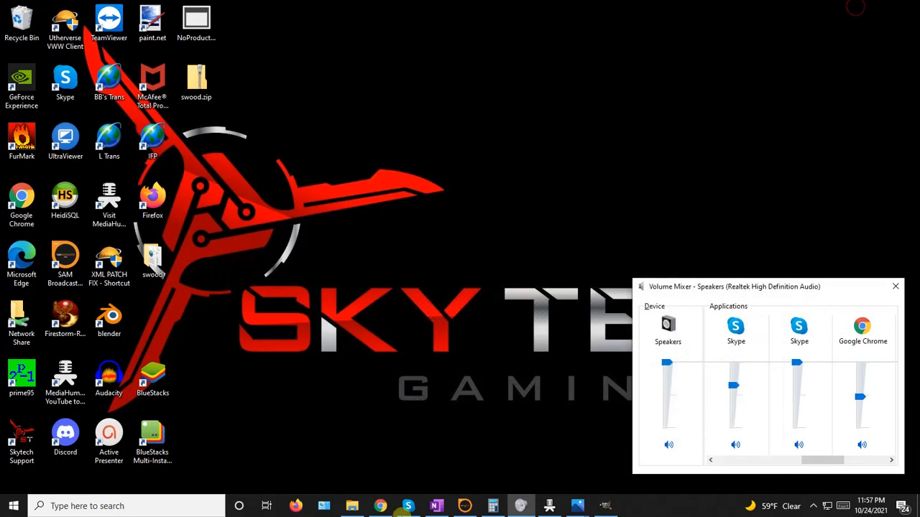
Step: Switch to Chrome, open gimp.org in a new tab, and look over the homepage's download offer and introduction
click(383, 509)
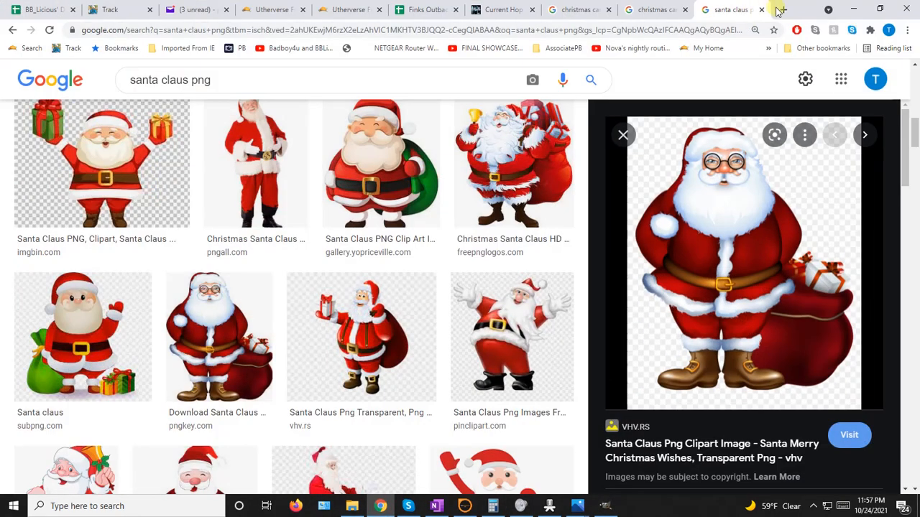
click(783, 10)
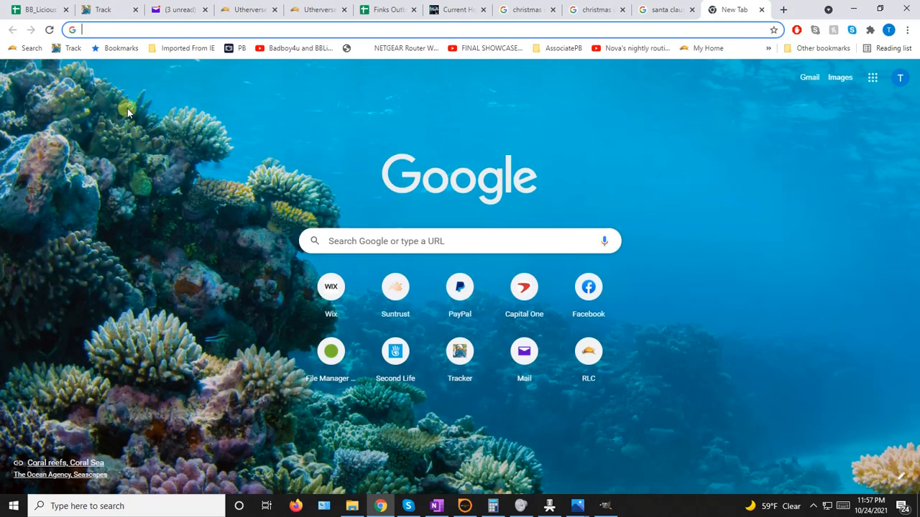
click(118, 31)
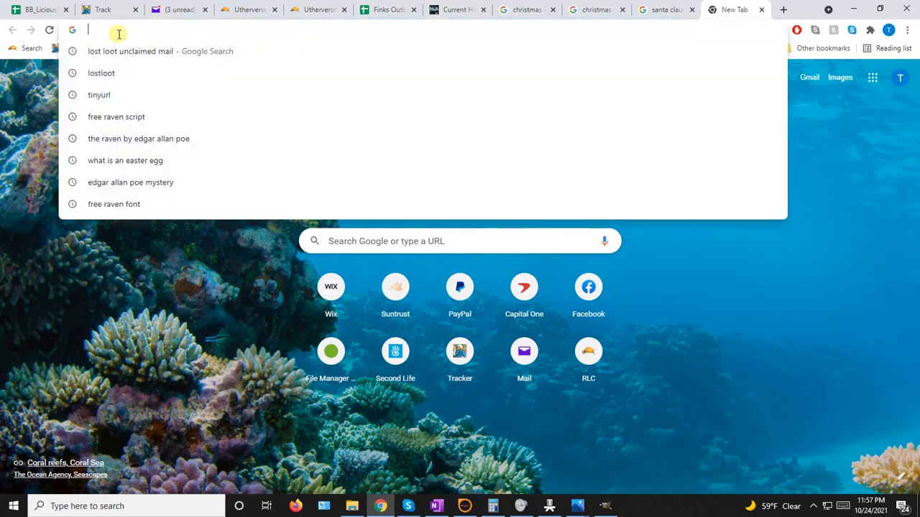
text(gimp.org)
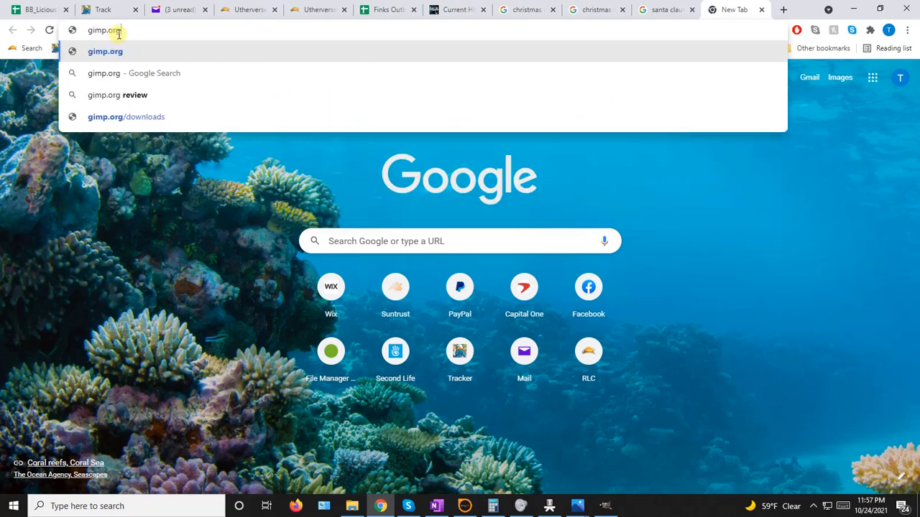
key(Return)
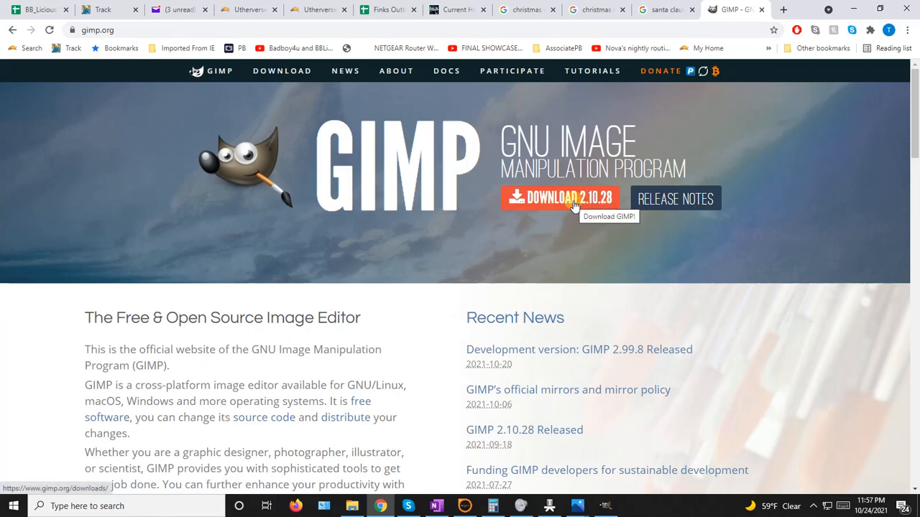
scroll(823, 221, down, 2)
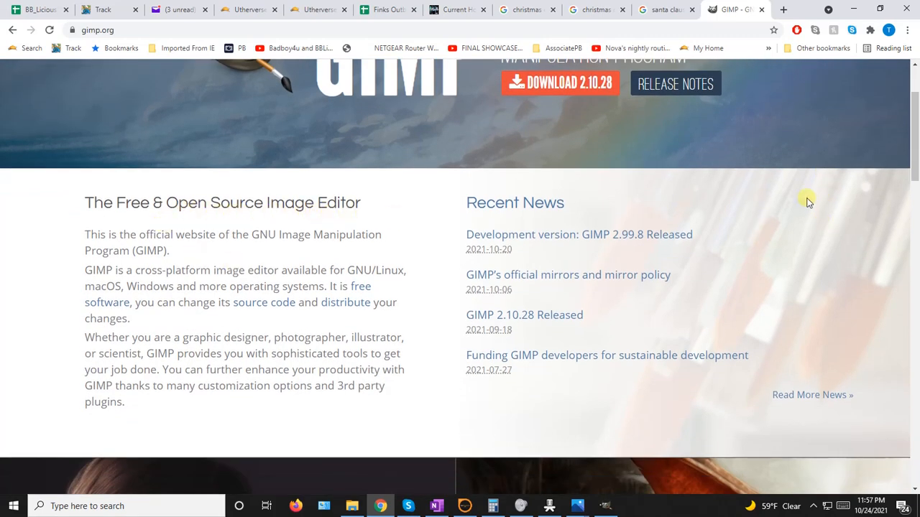
scroll(733, 219, up, 2)
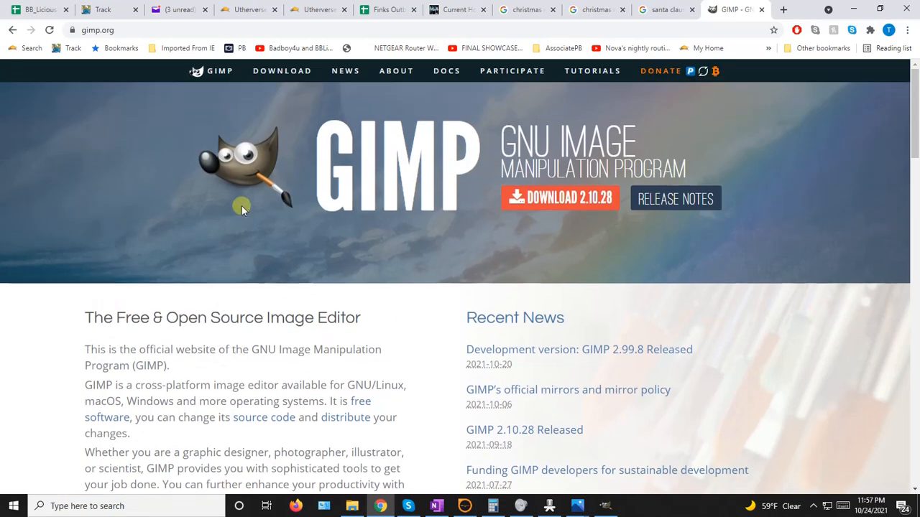
scroll(241, 206, down, 2)
scroll(243, 209, down, 1)
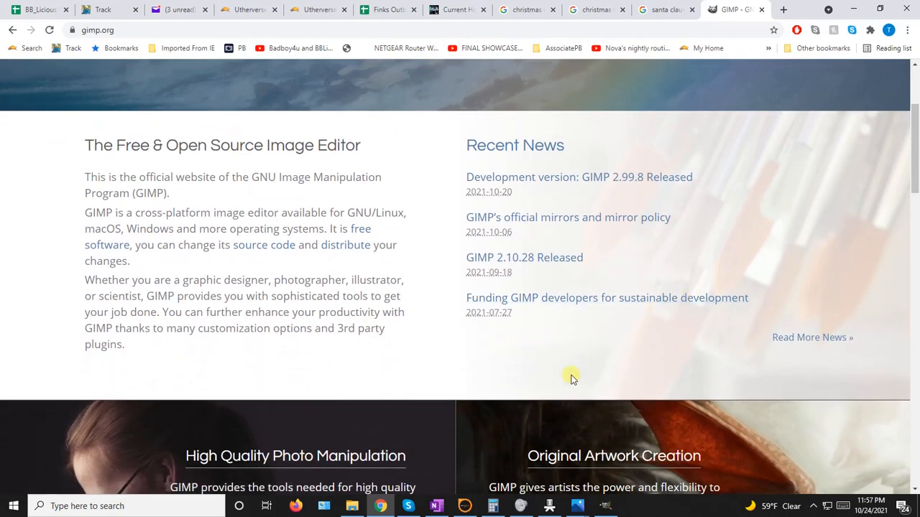
Step: Switch to GIMP, check the installed version in its About information, and return to the gimp.org page
click(605, 506)
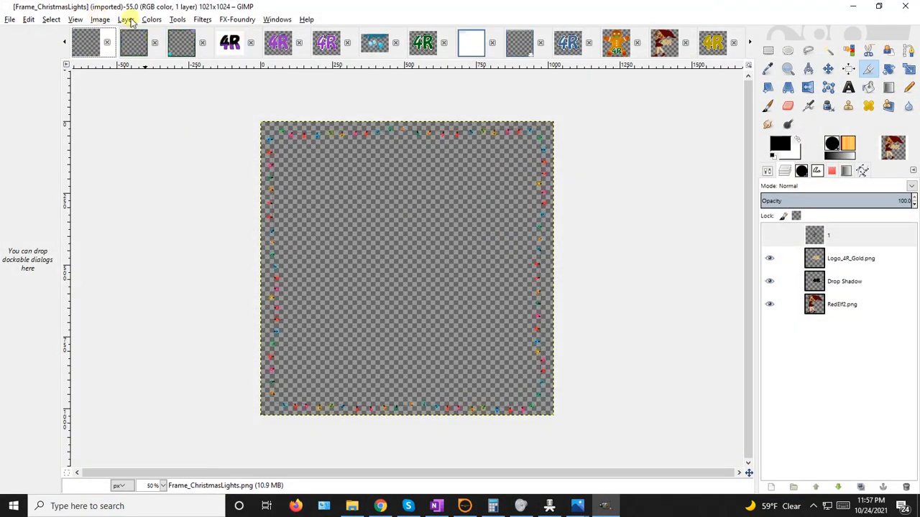
click(305, 20)
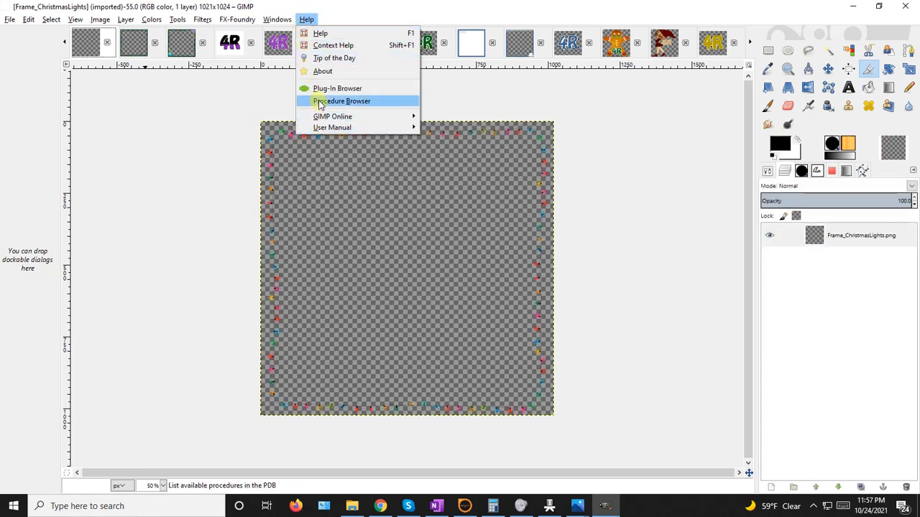
click(322, 71)
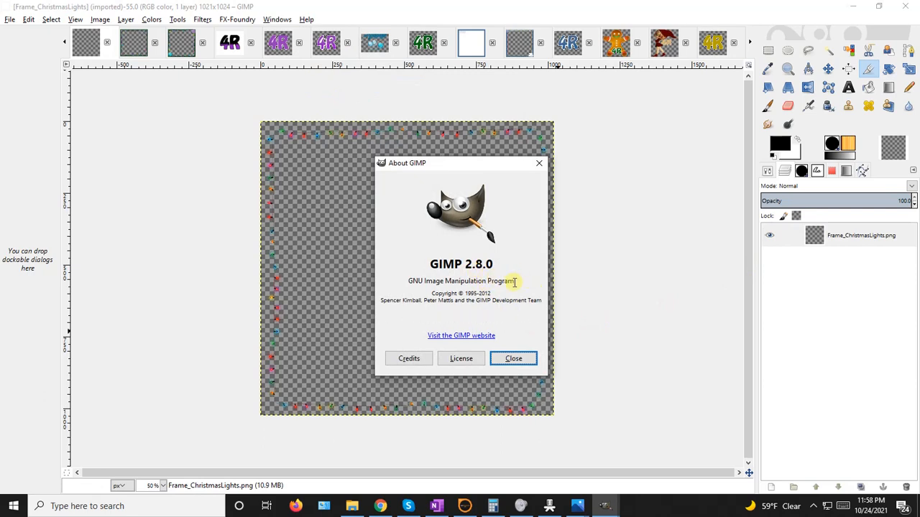
click(539, 163)
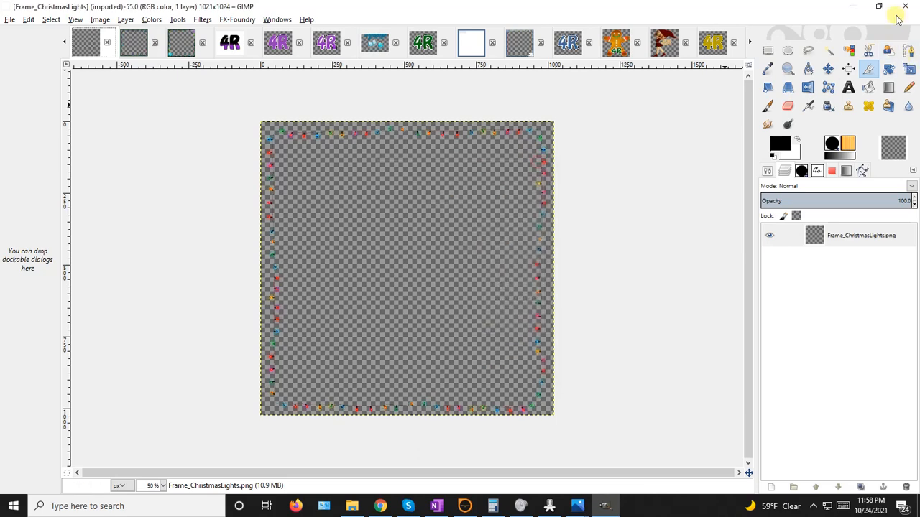
click(878, 6)
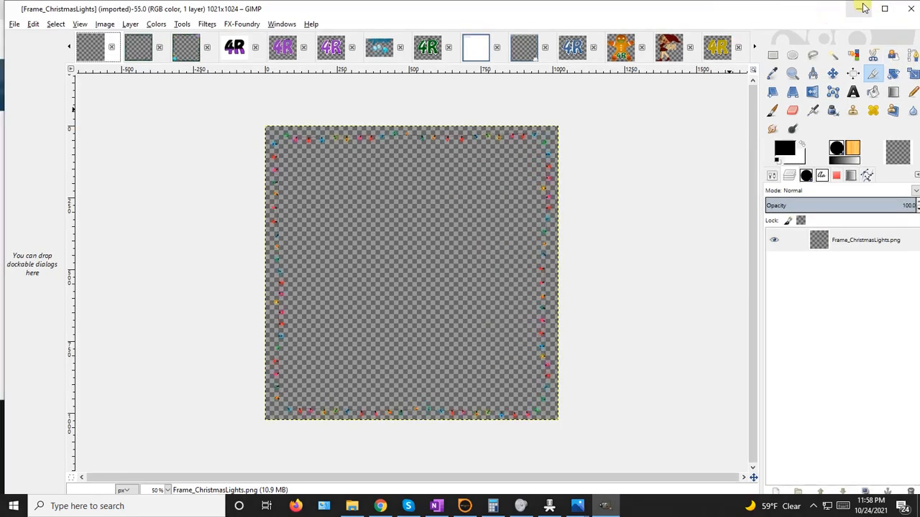
click(863, 7)
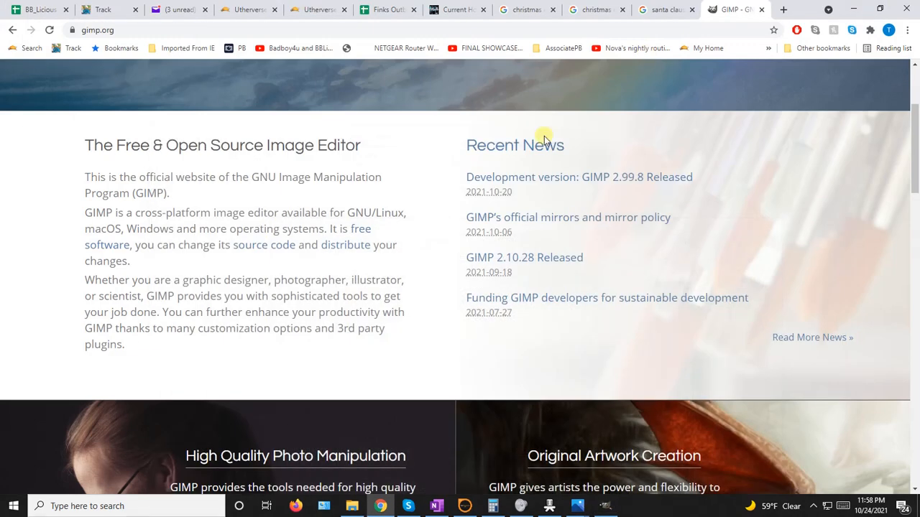
Step: Skim the rest of the gimp.org homepage, glance back at GIMP, and close the gimp.org tab
scroll(450, 201, down, 4)
scroll(444, 205, up, 3)
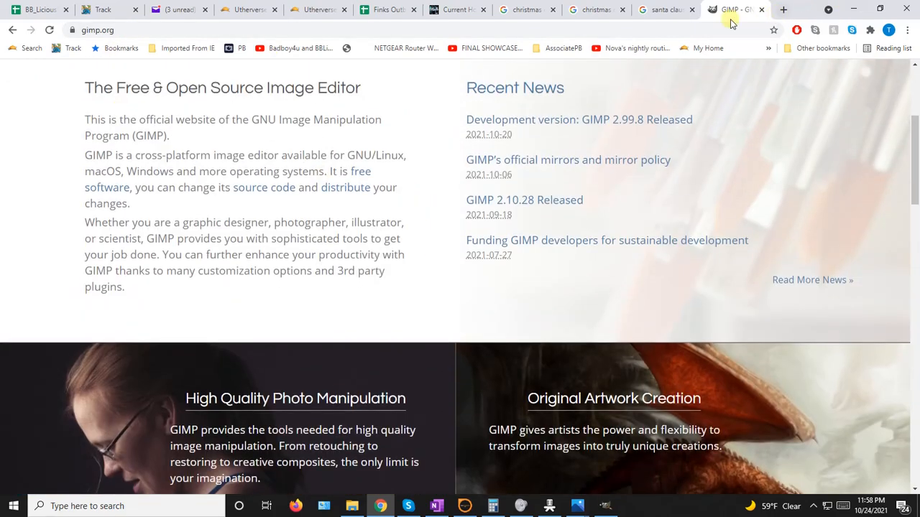
click(611, 507)
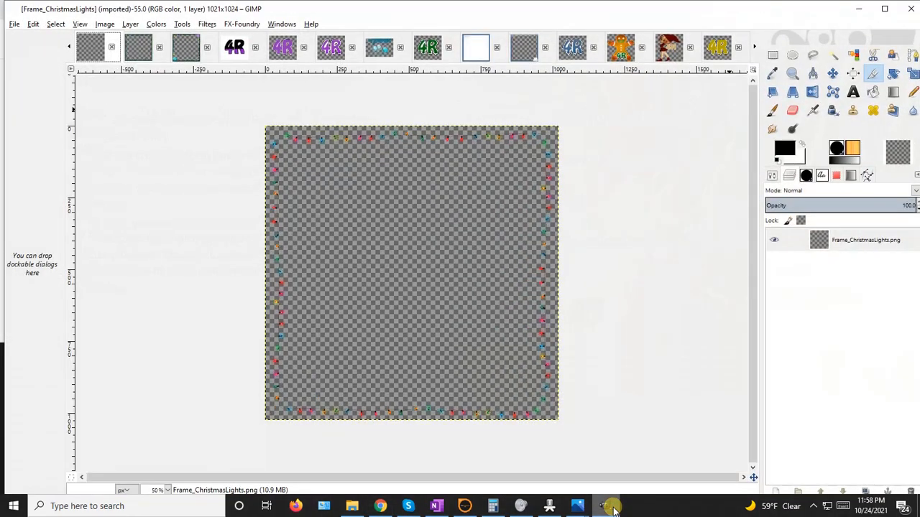
click(856, 8)
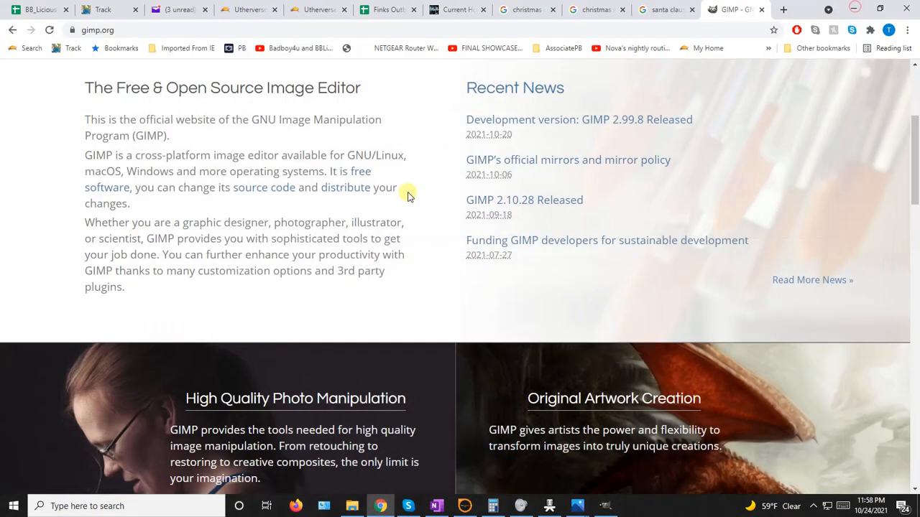
click(762, 10)
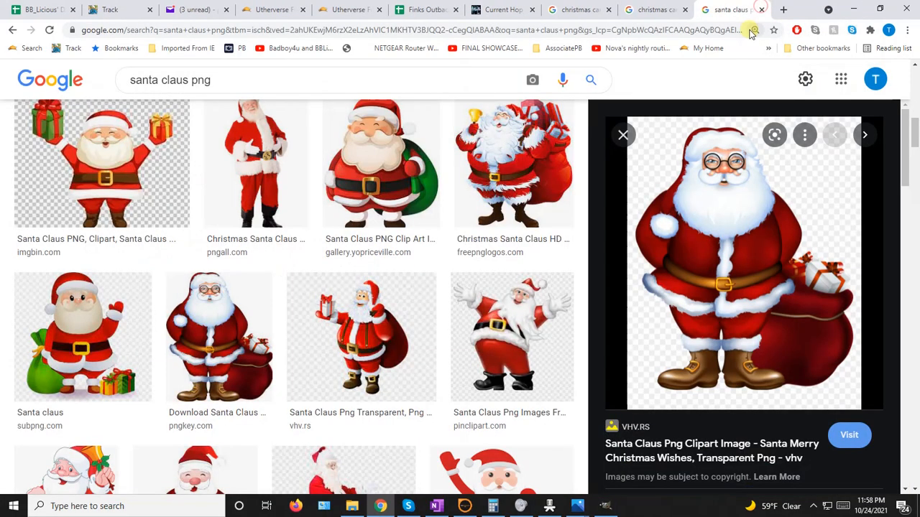
Step: Open the Wix site list in a new tab, find the grmc site, and open its published page in another tab
click(782, 11)
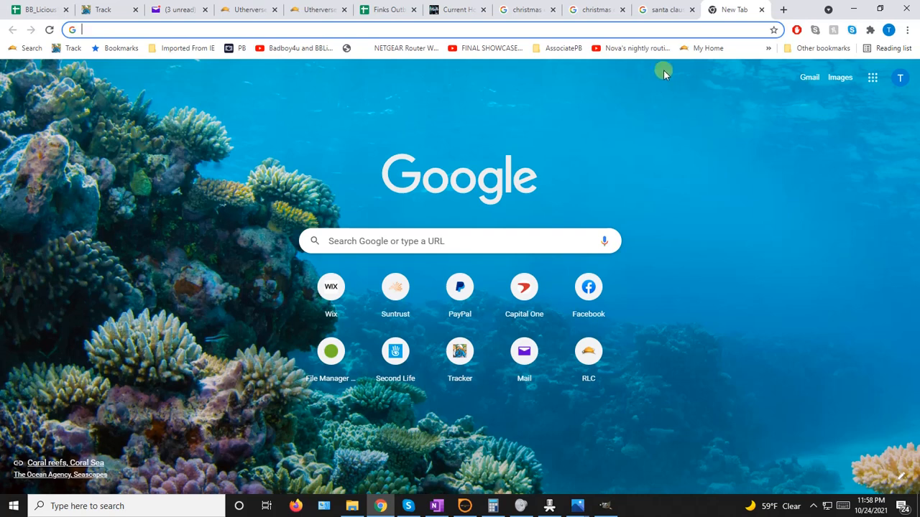
click(333, 290)
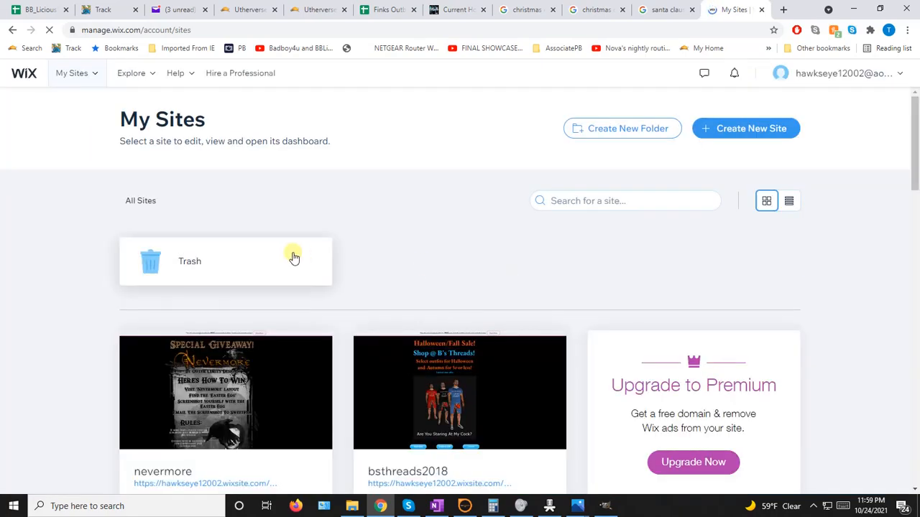
scroll(294, 257, down, 4)
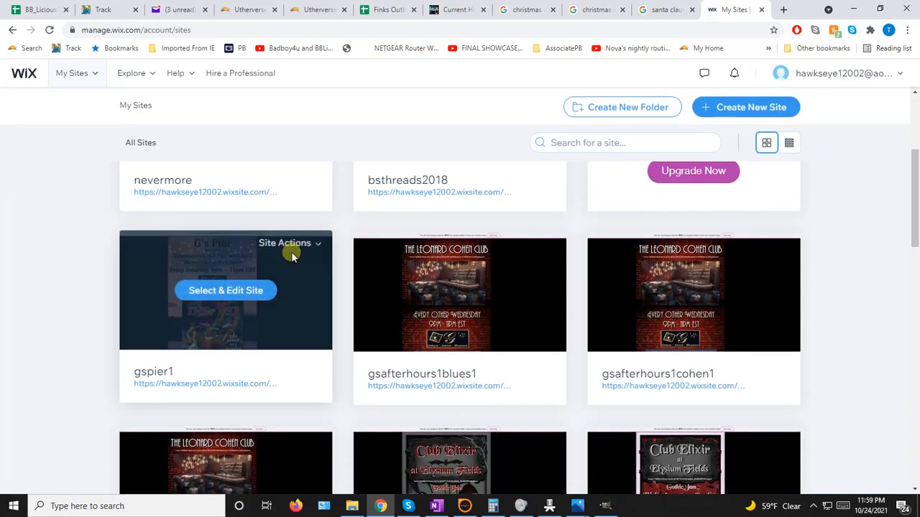
scroll(291, 255, down, 5)
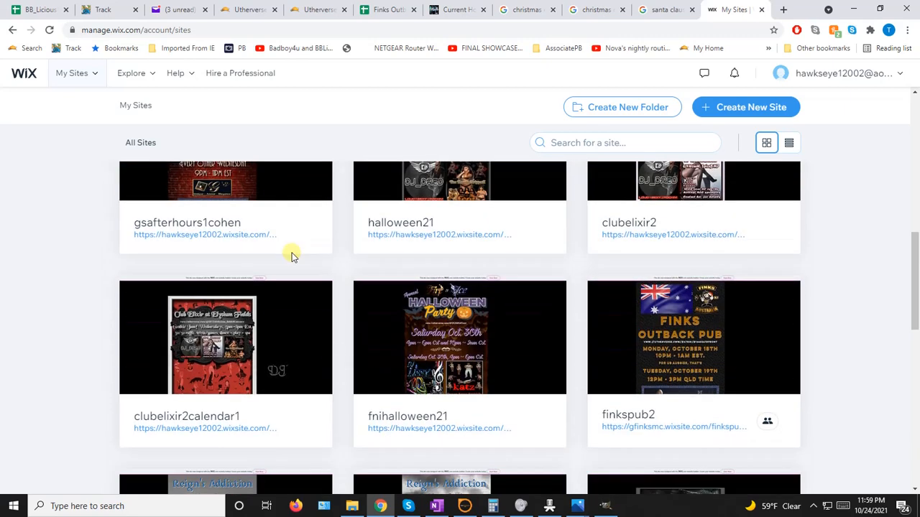
scroll(291, 255, down, 4)
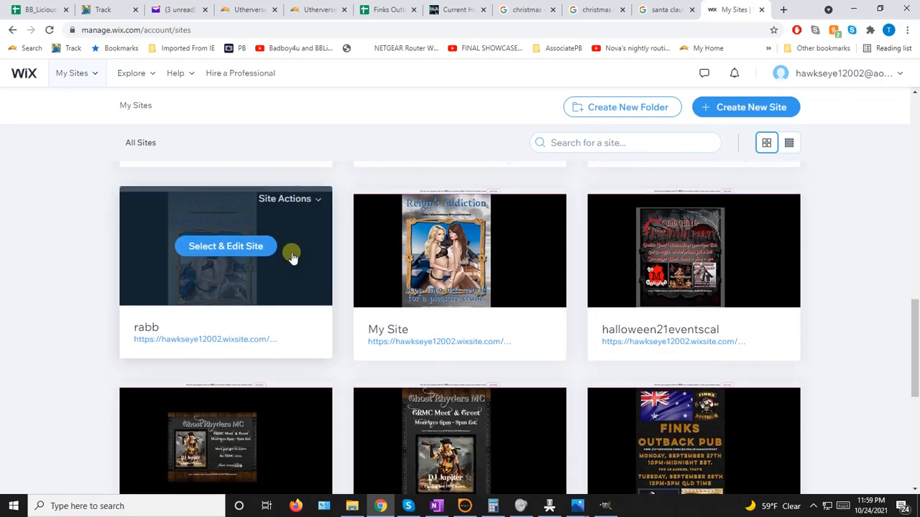
scroll(291, 258, down, 2)
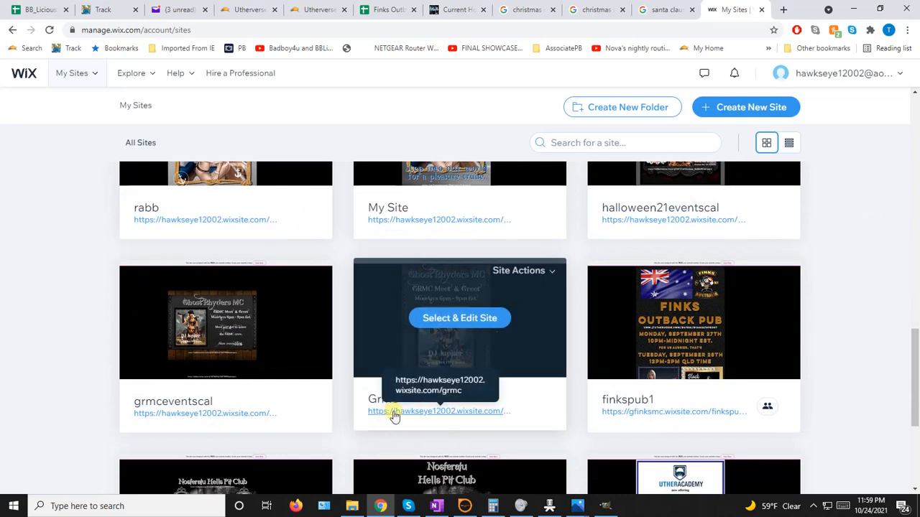
right_click(442, 413)
click(424, 413)
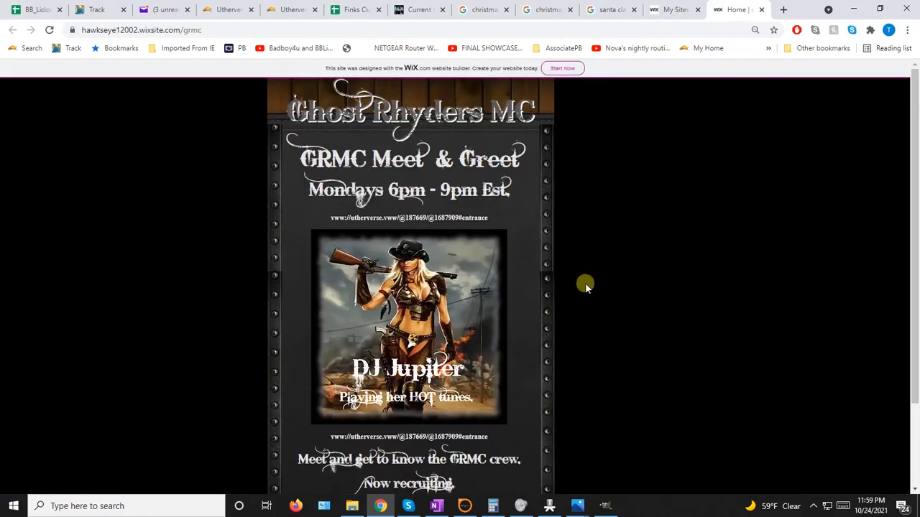
Step: Examine the published GRMC Meet & Greet page from its header to the embed code at its end
scroll(598, 234, down, 2)
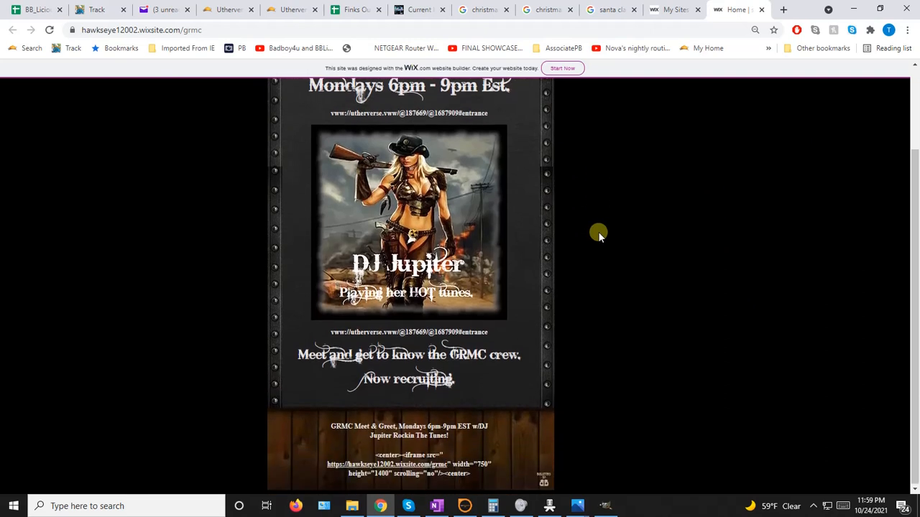
scroll(599, 234, up, 2)
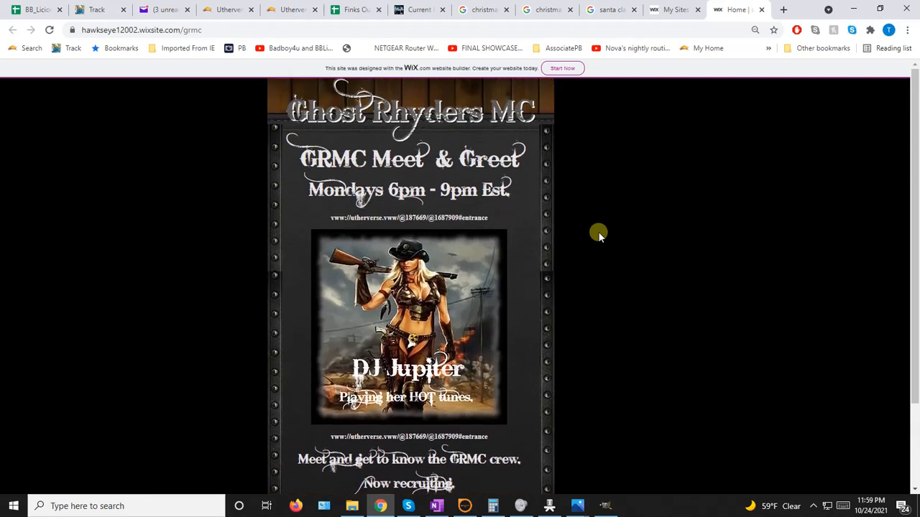
scroll(599, 233, down, 1)
scroll(598, 233, up, 2)
scroll(598, 234, down, 1)
scroll(598, 233, up, 1)
Step: Open the bookmarked UtherverseEventsPage from Utherverse Sites in a new tab, and go to its VWW of the Day page
click(783, 10)
click(815, 49)
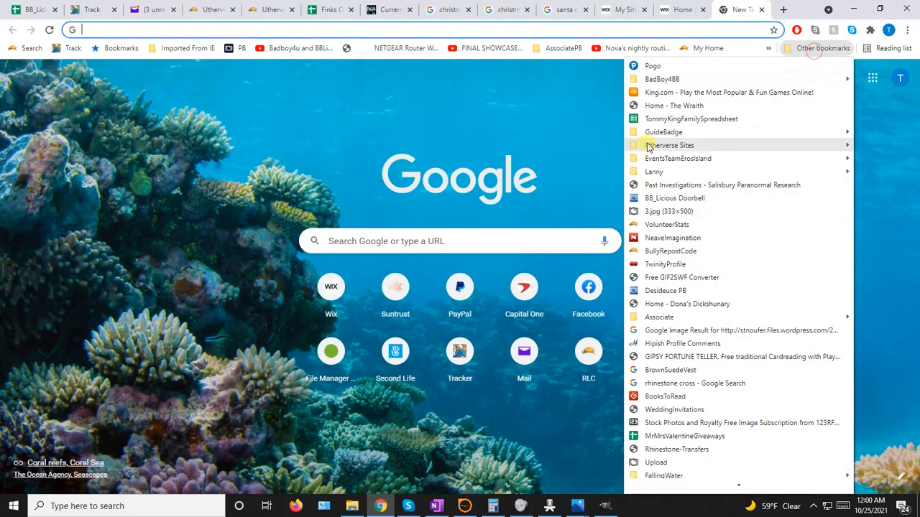
mouse_move(659, 148)
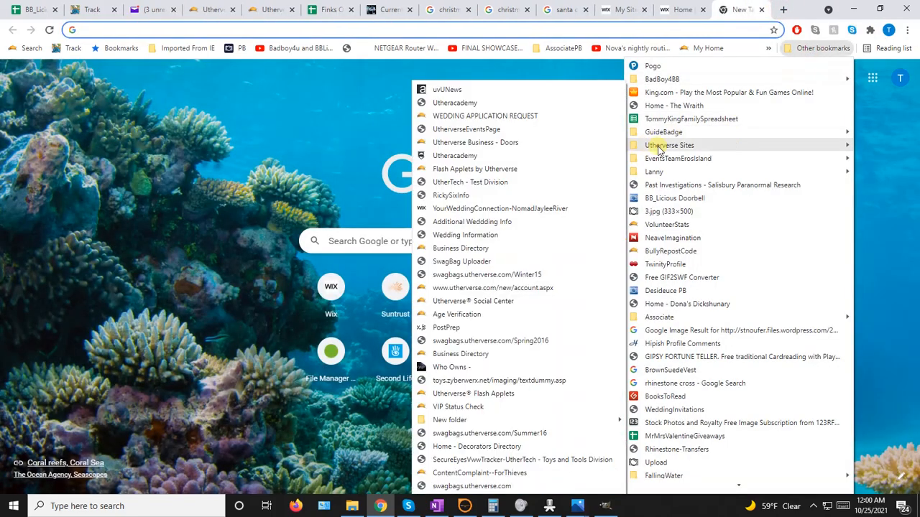
click(476, 130)
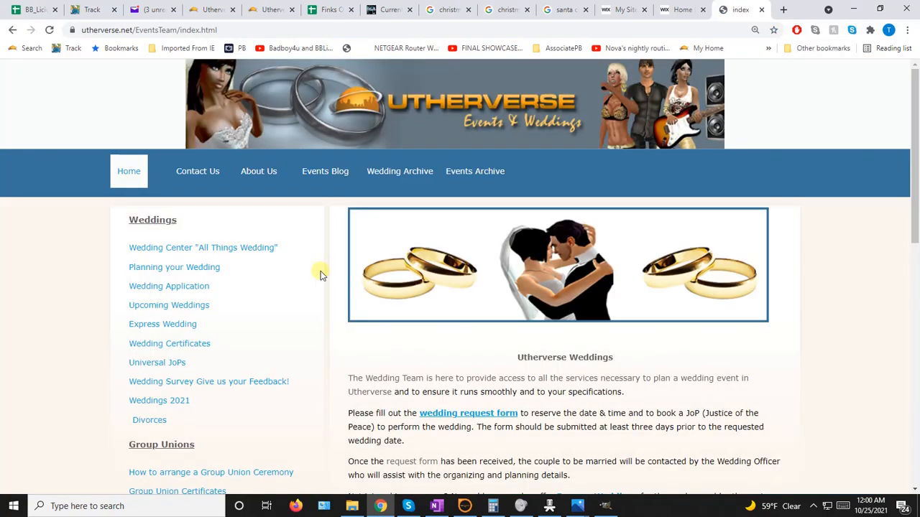
scroll(319, 273, down, 3)
scroll(319, 273, down, 2)
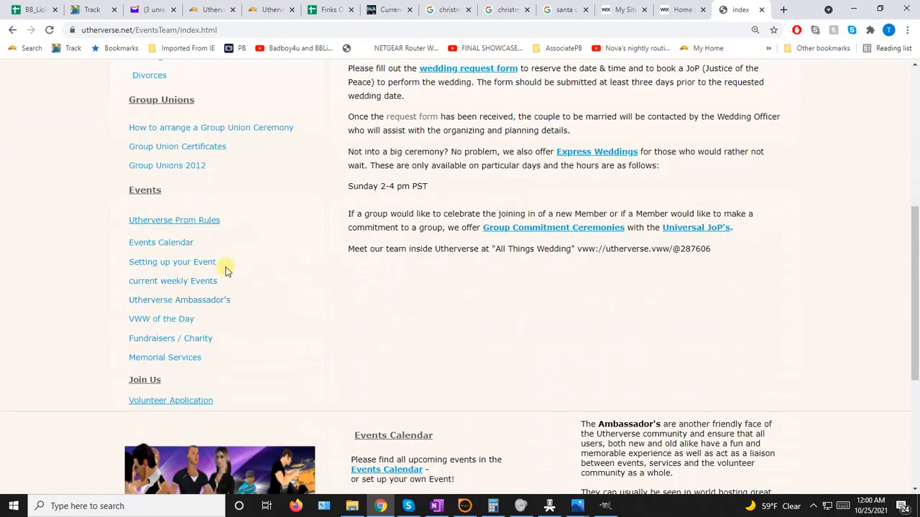
click(164, 319)
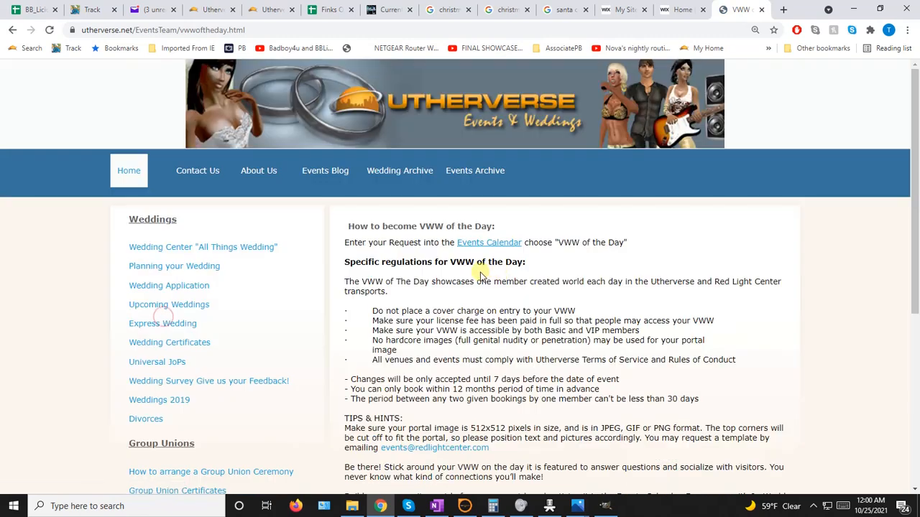
Step: Read the VWW of the Day regulations and tips, and close that page to return to the Wix site list
scroll(478, 270, down, 2)
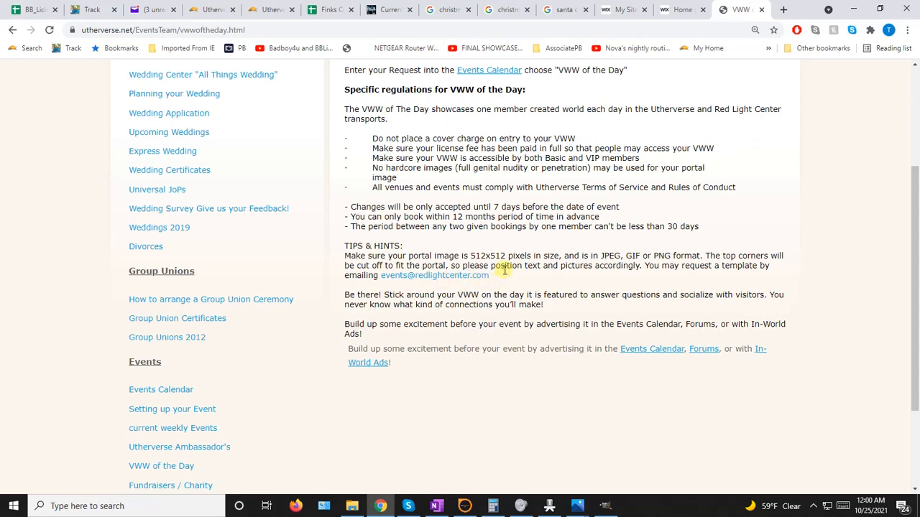
click(761, 9)
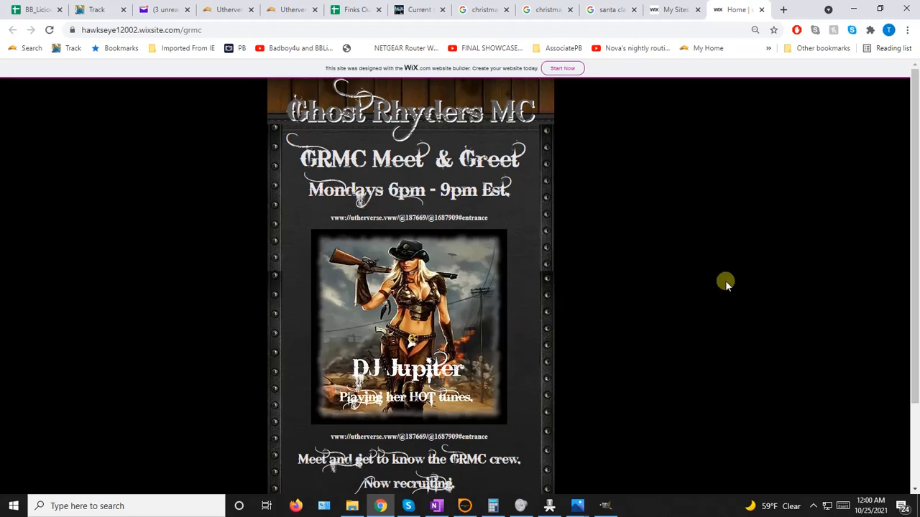
click(663, 9)
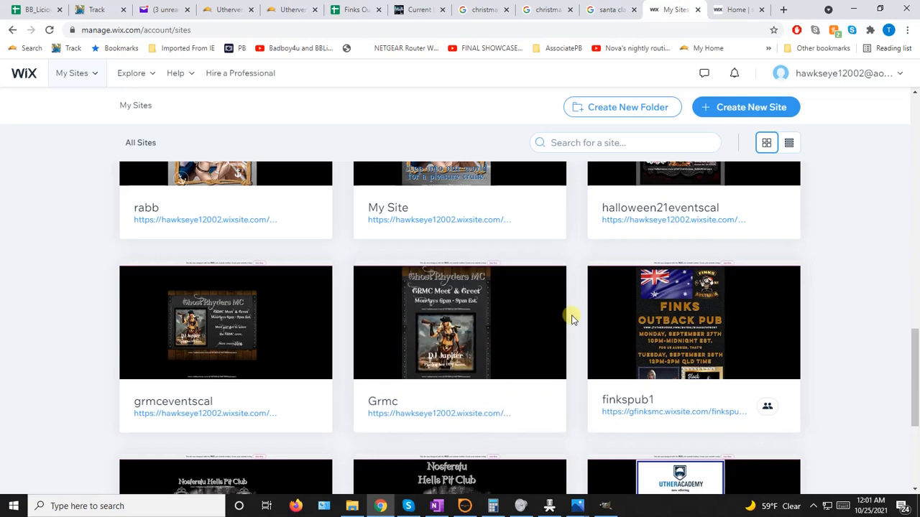
mouse_move(534, 323)
mouse_move(392, 309)
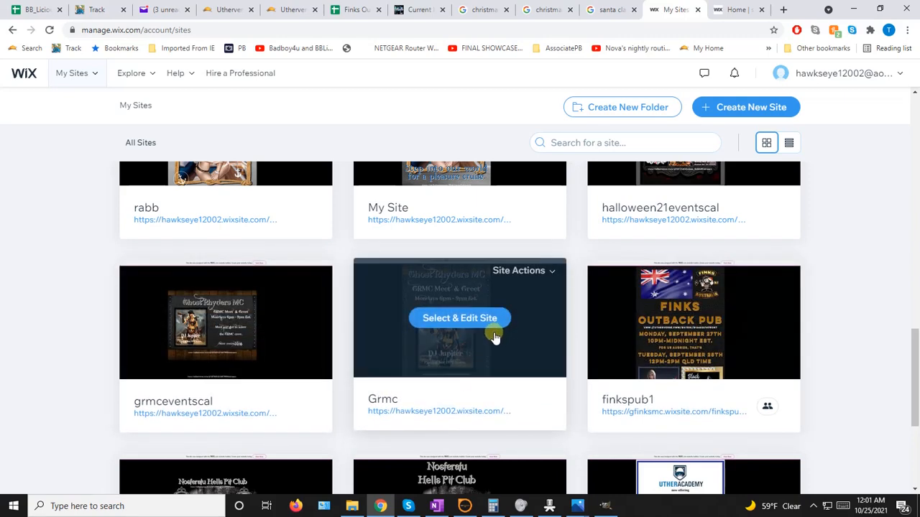
click(550, 273)
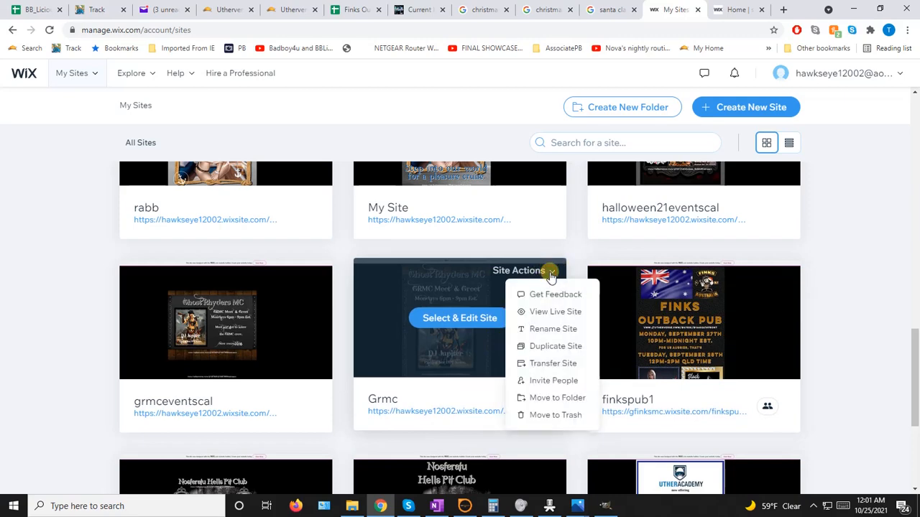
click(548, 347)
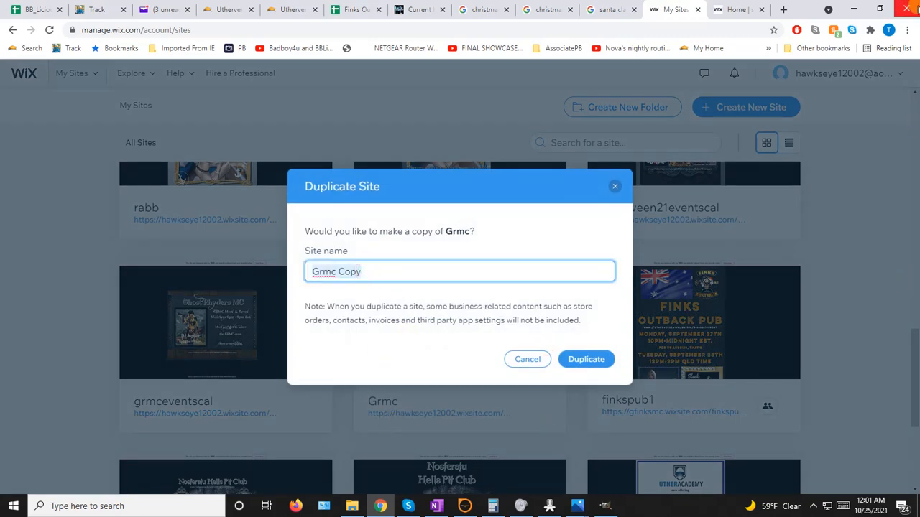
key(ctrl+a)
text(gr)
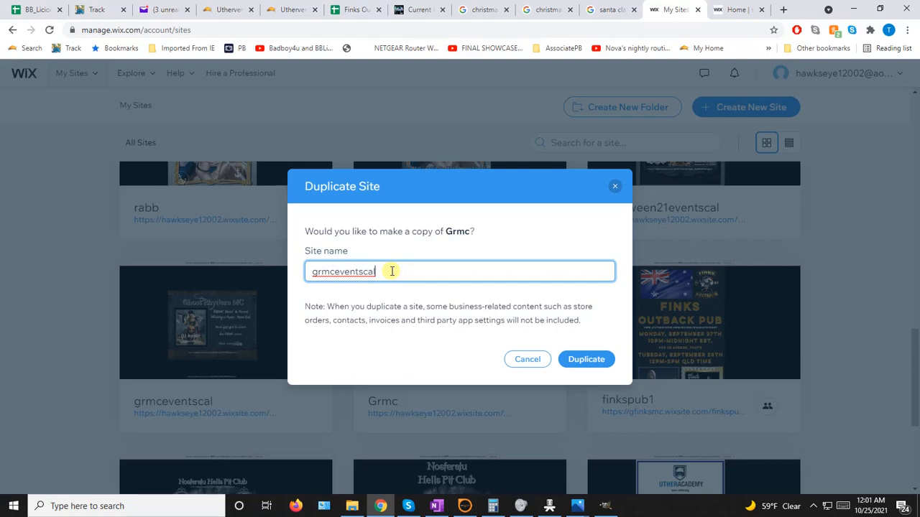
drag(392, 271, 277, 271)
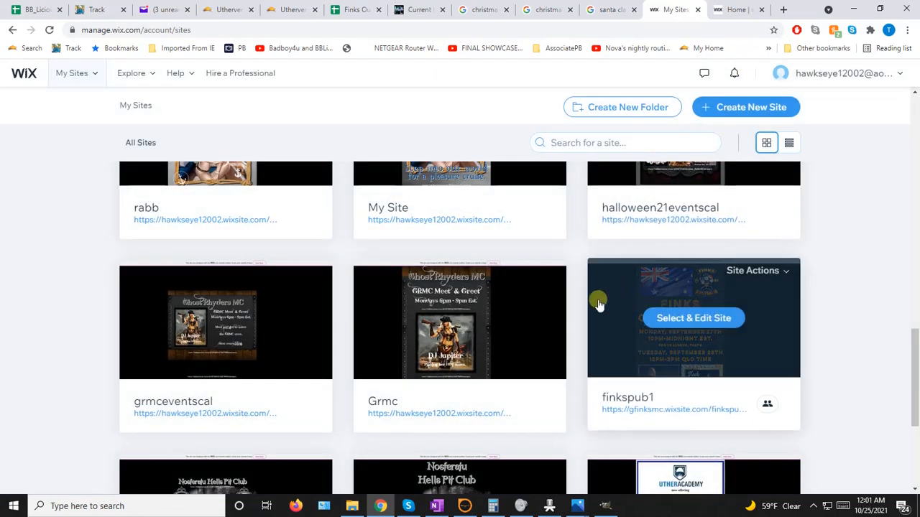
Step: Duplicate the Grmc site under the name eventscaldemo, copying the new name for reuse
click(551, 271)
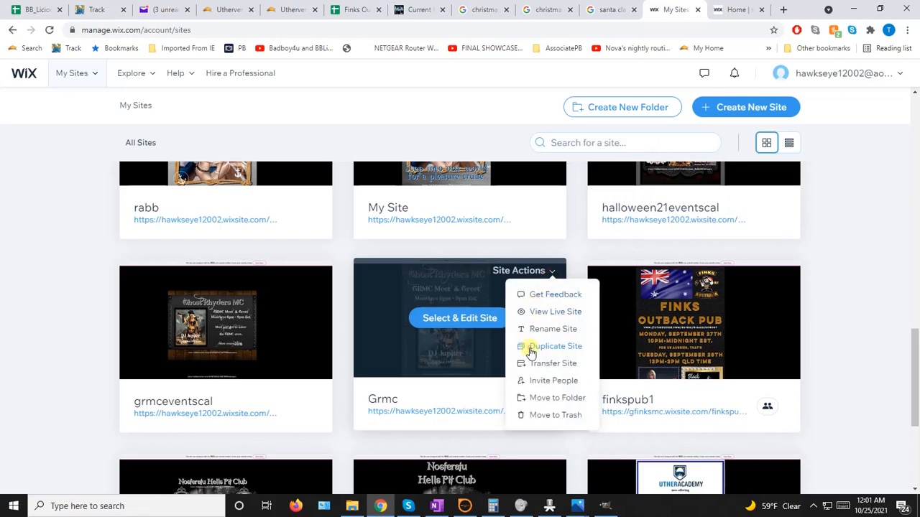
click(531, 351)
triple_click(366, 271)
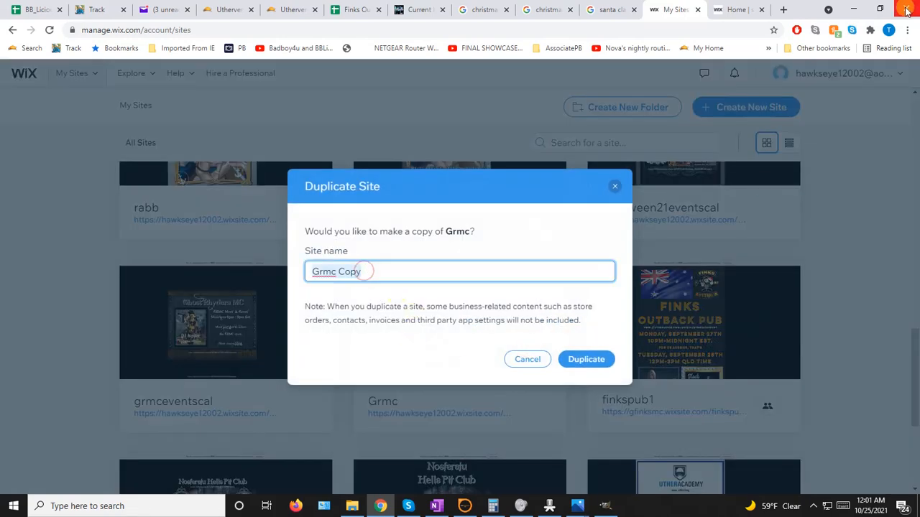
text(eventscaldemo)
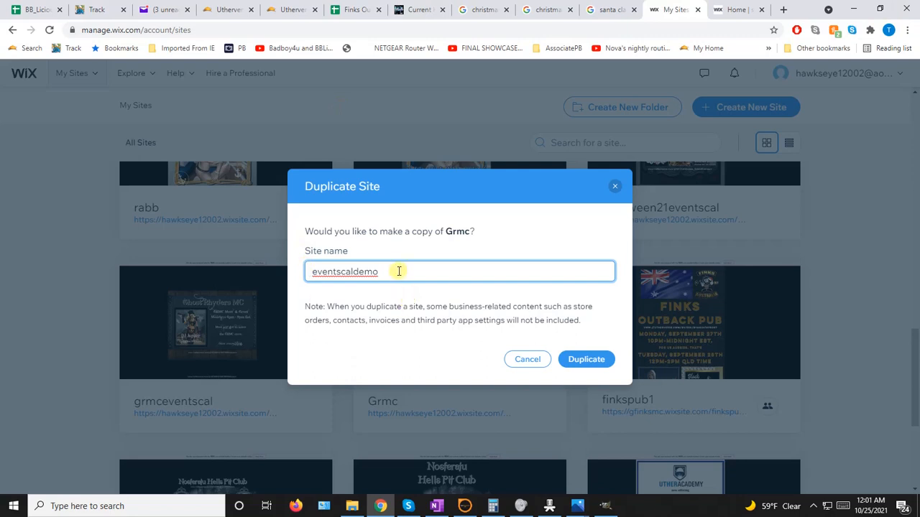
drag(396, 271, 304, 271)
right_click(336, 273)
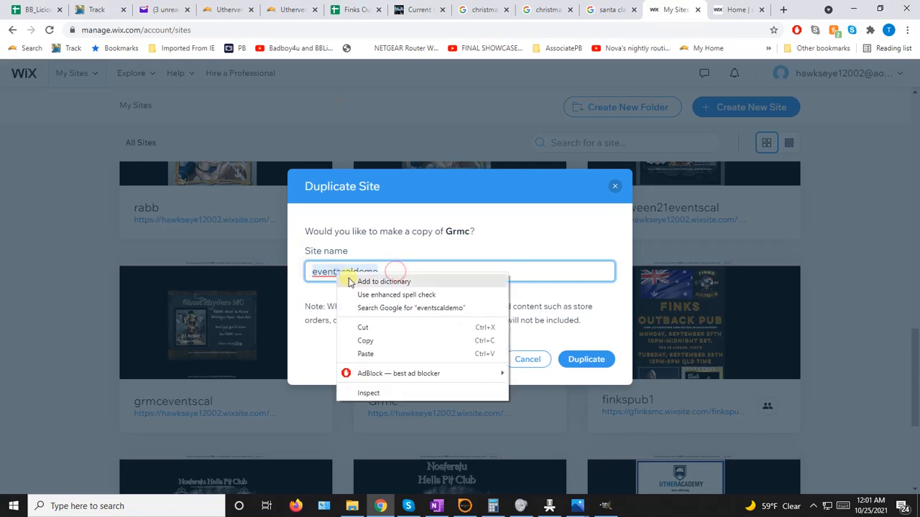
click(378, 341)
click(589, 363)
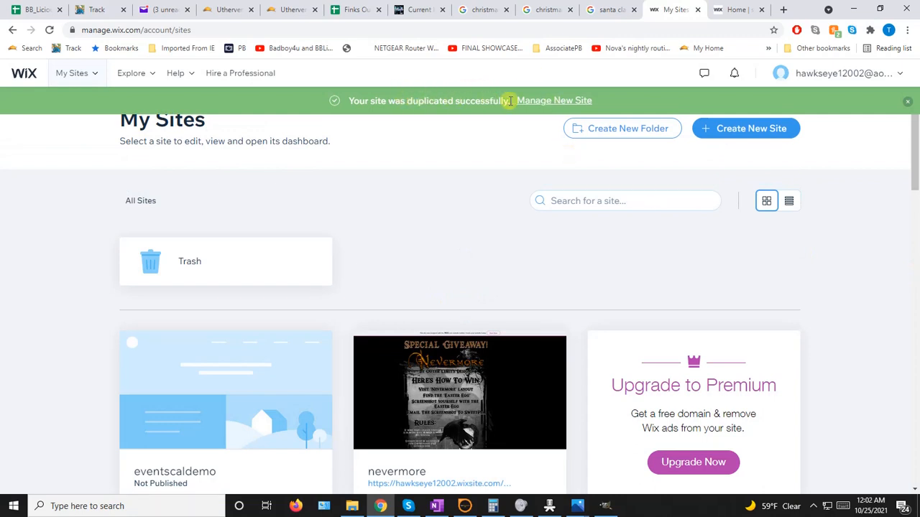
Step: Open the duplicated site's dashboard and set the last part of its site address to eventscaldemo
click(550, 102)
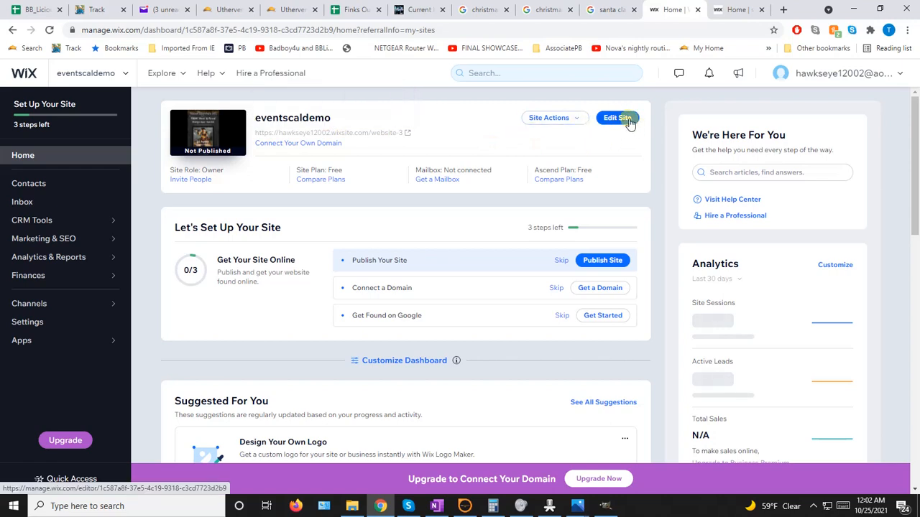
click(577, 119)
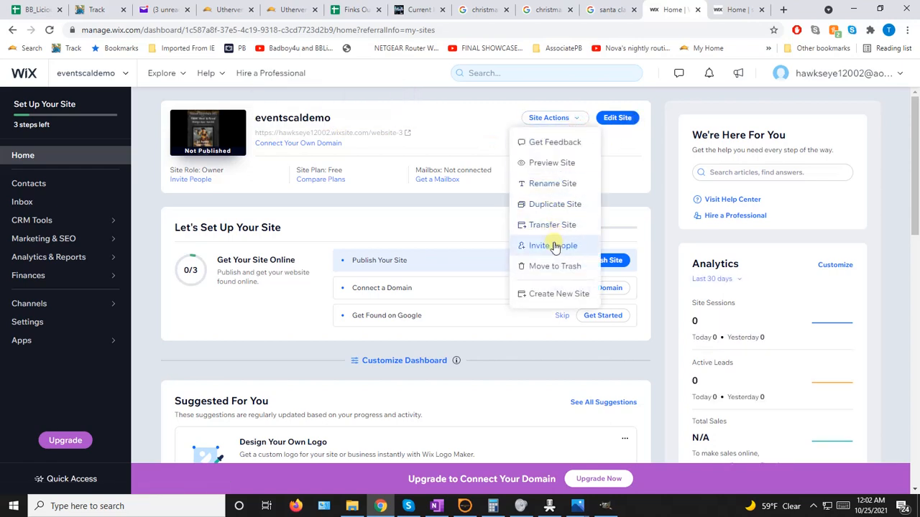
click(546, 184)
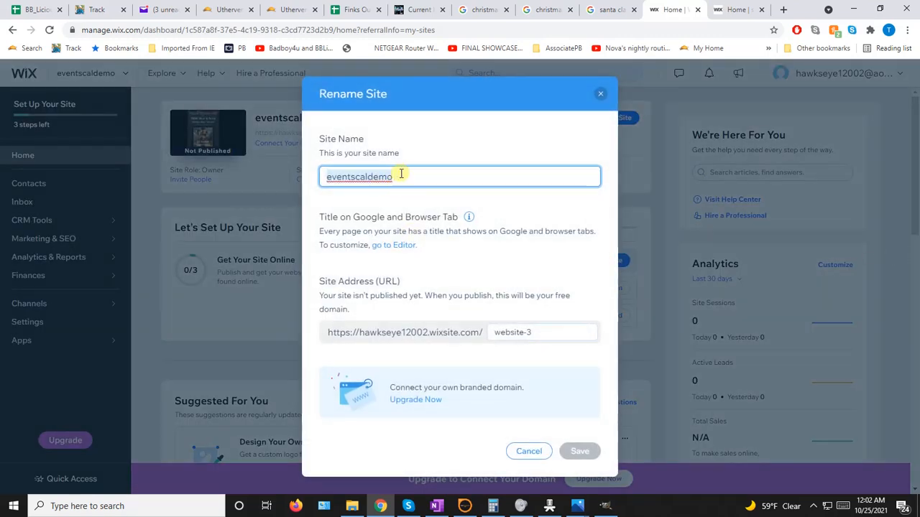
click(521, 336)
right_click(522, 335)
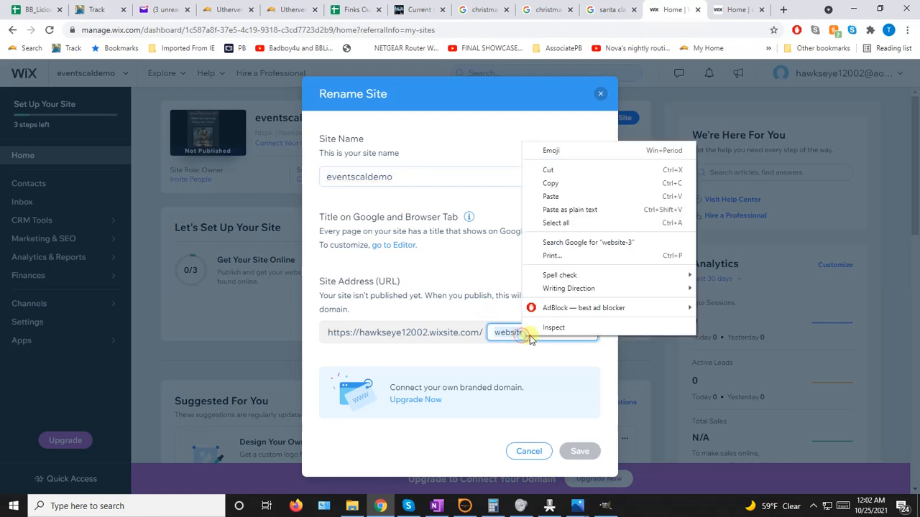
click(566, 200)
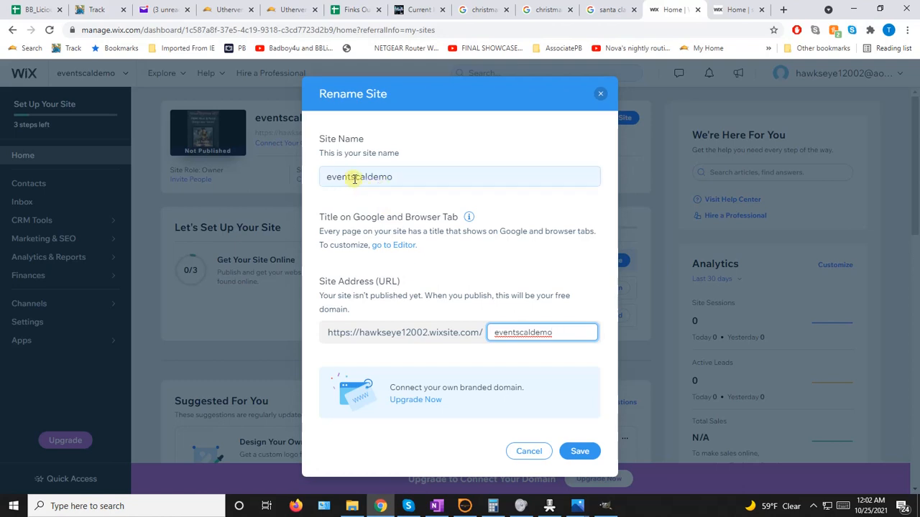
click(581, 452)
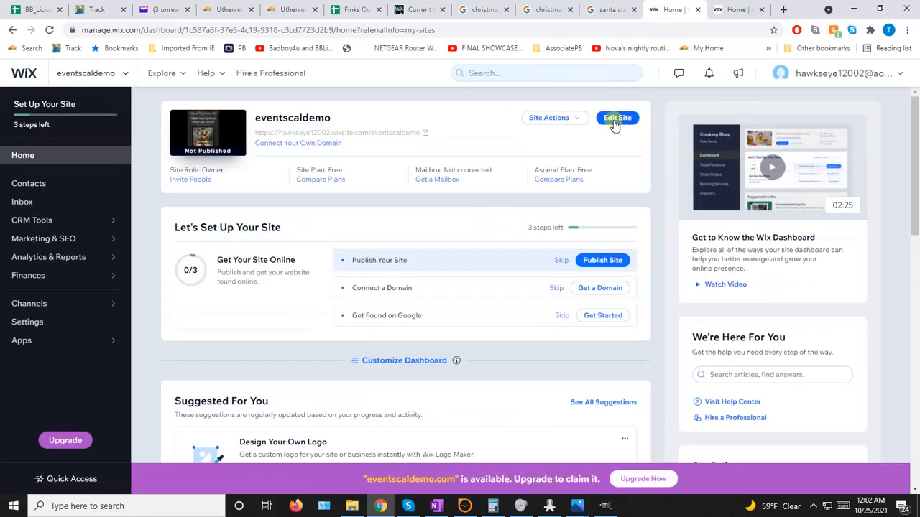
Step: Open the eventscaldemo site in the editor and look over the page from its header to its end
click(615, 121)
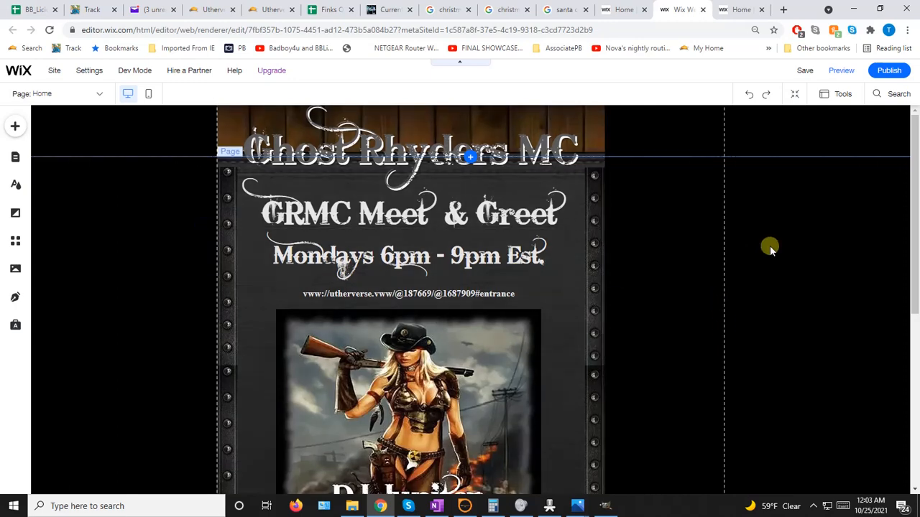
scroll(671, 253, down, 5)
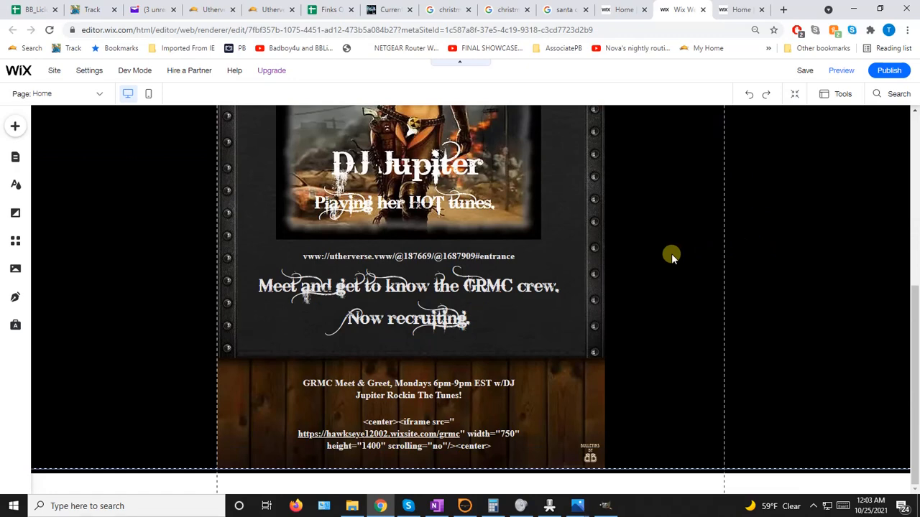
scroll(671, 253, up, 5)
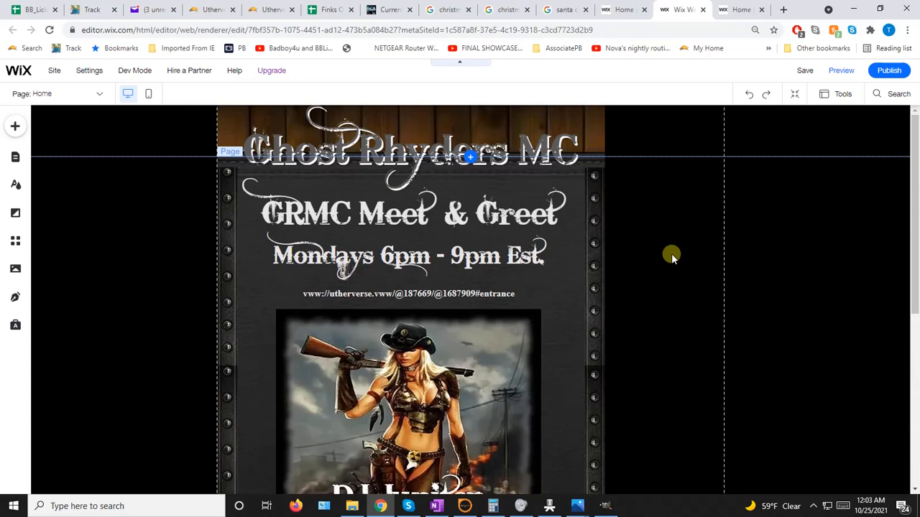
scroll(672, 253, down, 5)
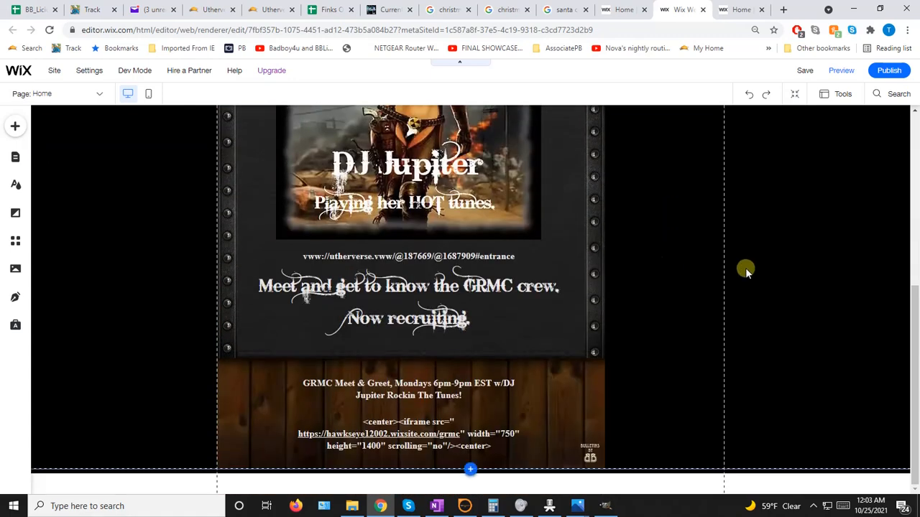
Step: Delete the small BB logo, the iframe embed code and the event description text on the wooden section at the page's end
click(582, 457)
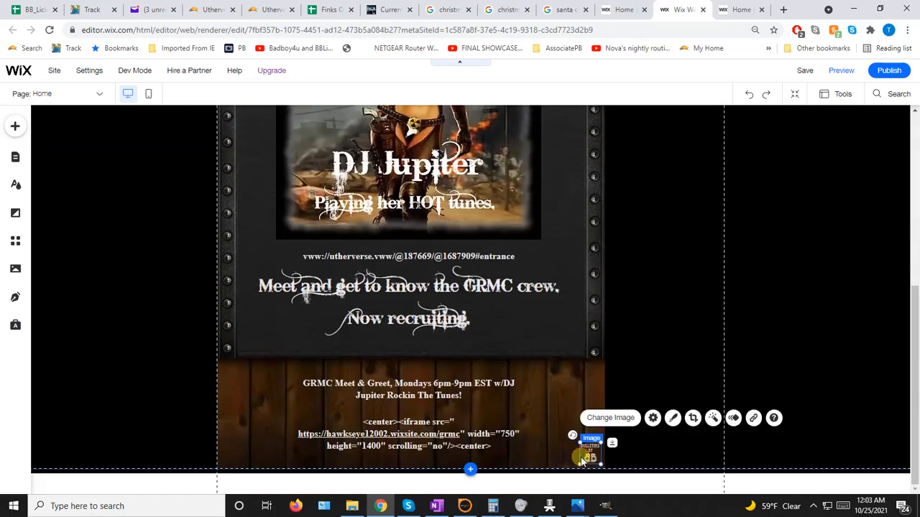
key(Delete)
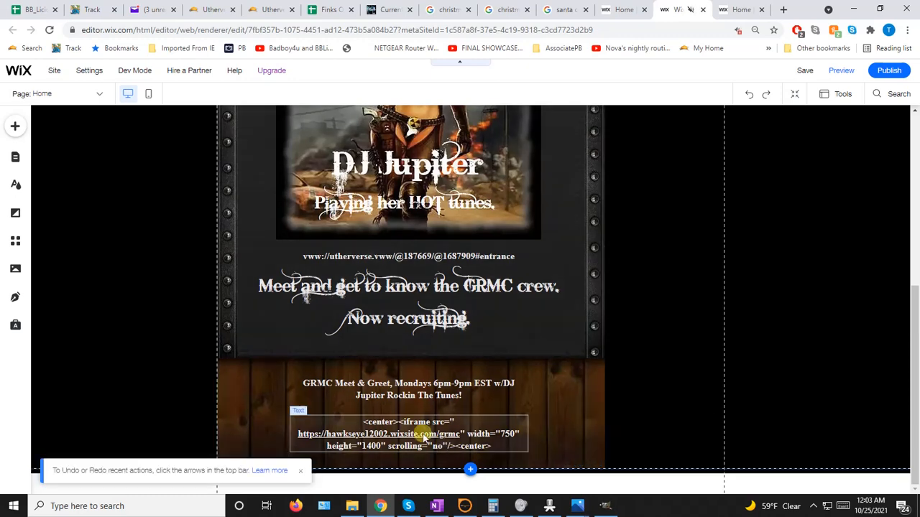
click(423, 434)
key(Delete)
click(422, 396)
key(Delete)
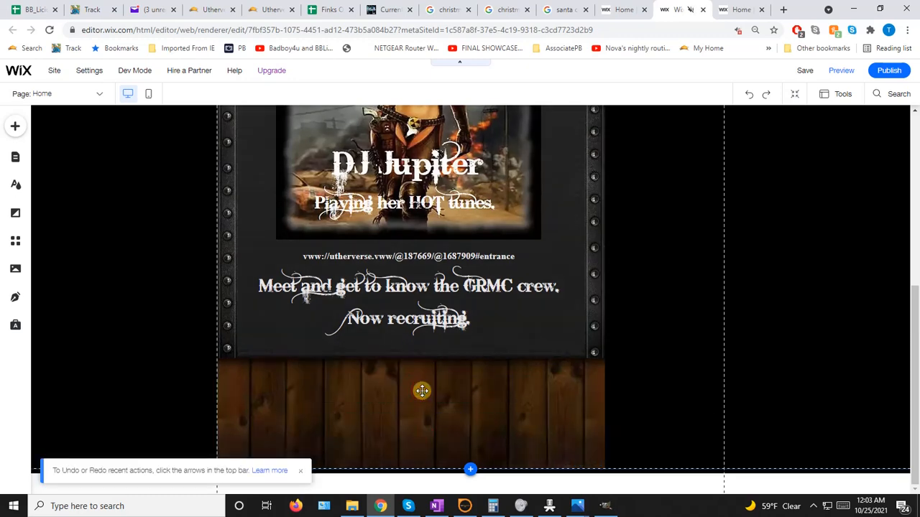
Step: Delete the vww address text between the DJ picture and the "Meet and get to know the GRMC crew" line
scroll(678, 334, up, 1)
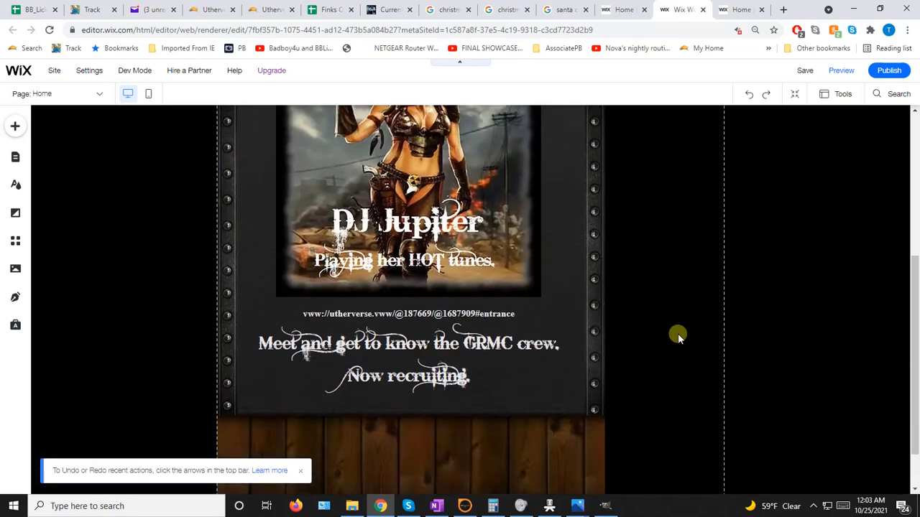
scroll(678, 333, up, 5)
scroll(678, 334, down, 4)
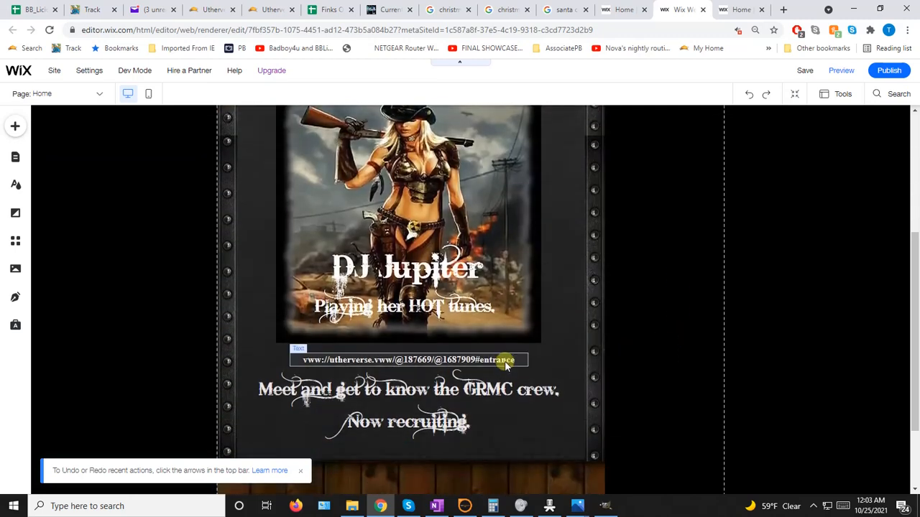
click(498, 358)
key(Delete)
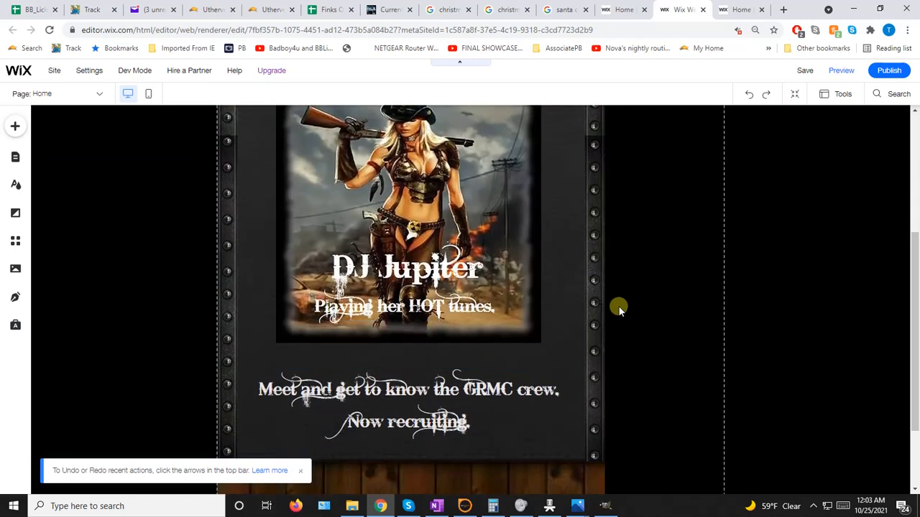
Step: Try moving the container box with the DJ picture and studded side strips off the background image, and undo the move
scroll(619, 308, up, 4)
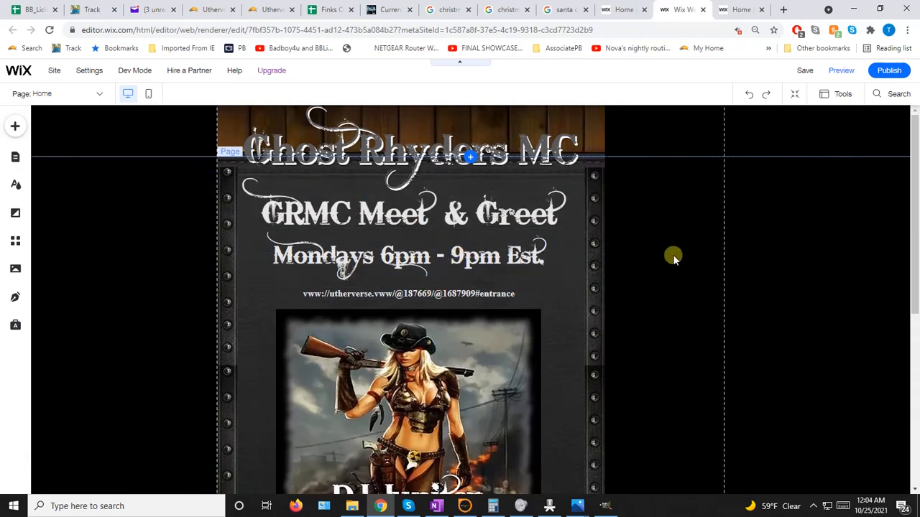
scroll(423, 259, down, 5)
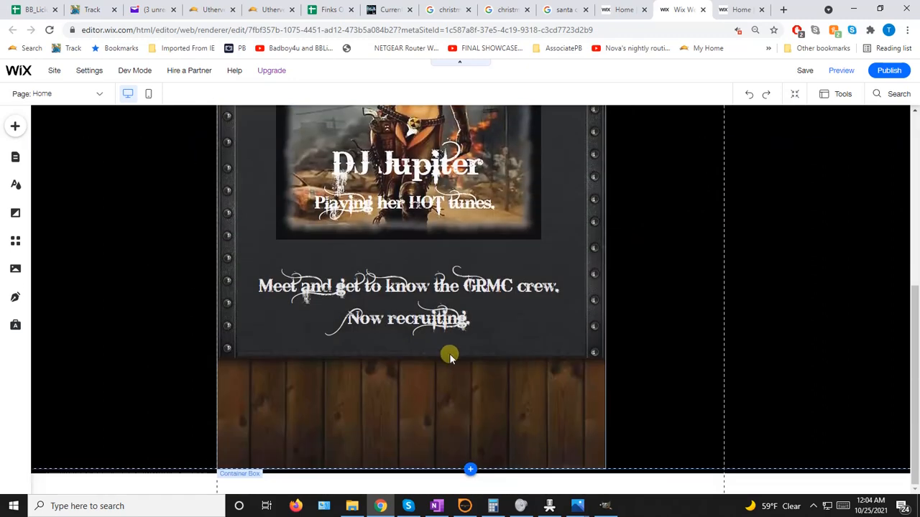
scroll(605, 328, up, 5)
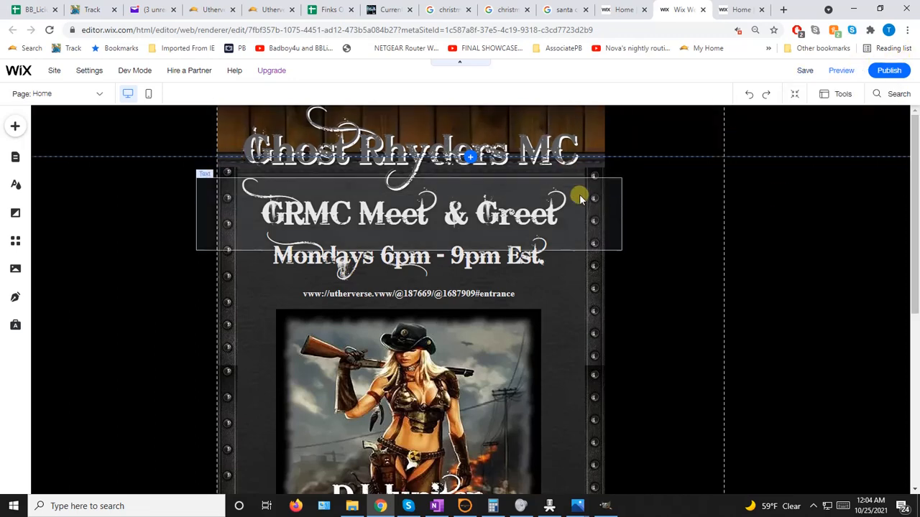
click(583, 120)
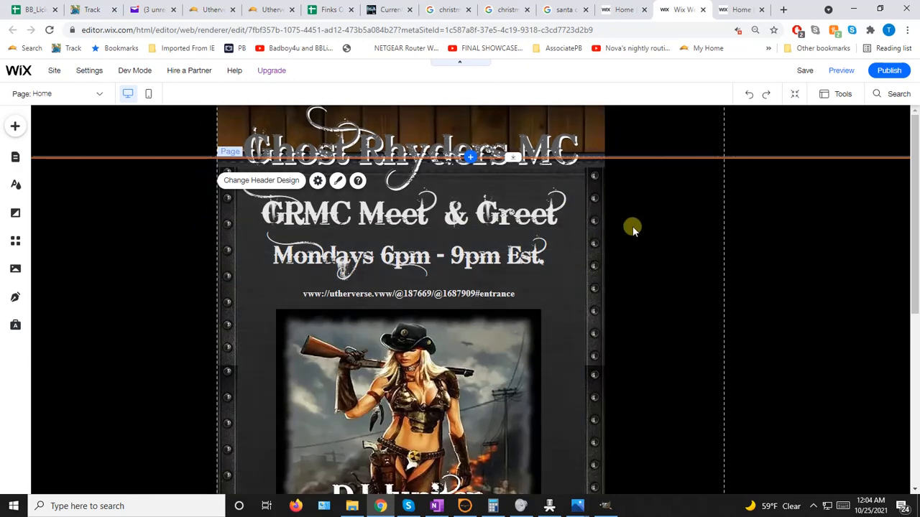
drag(563, 347, 836, 362)
click(315, 305)
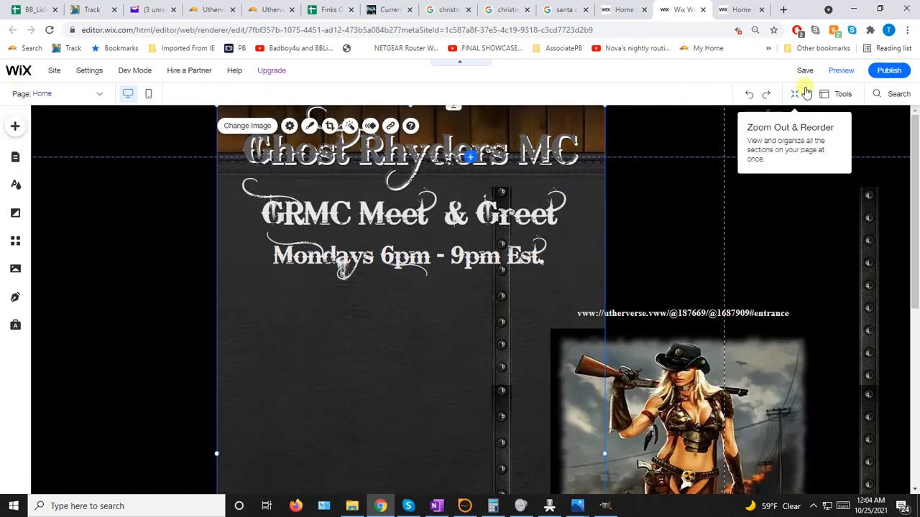
click(749, 98)
click(749, 98)
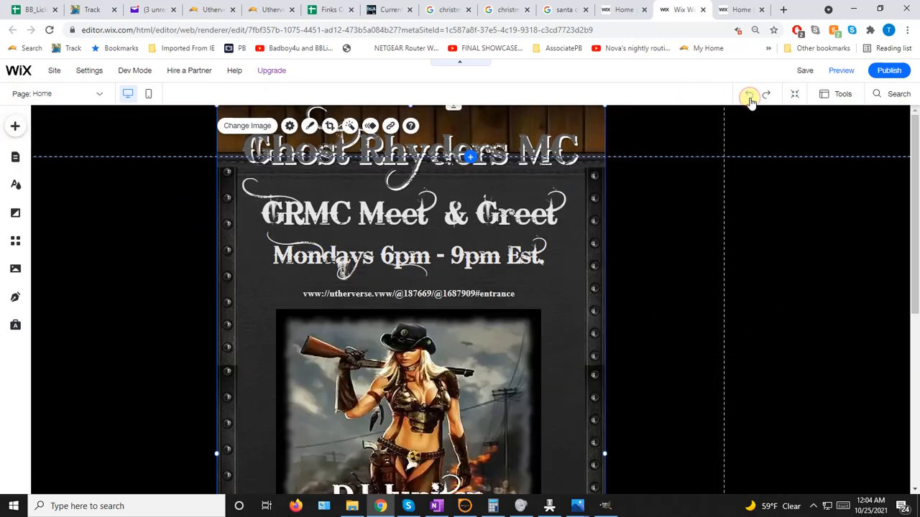
click(679, 197)
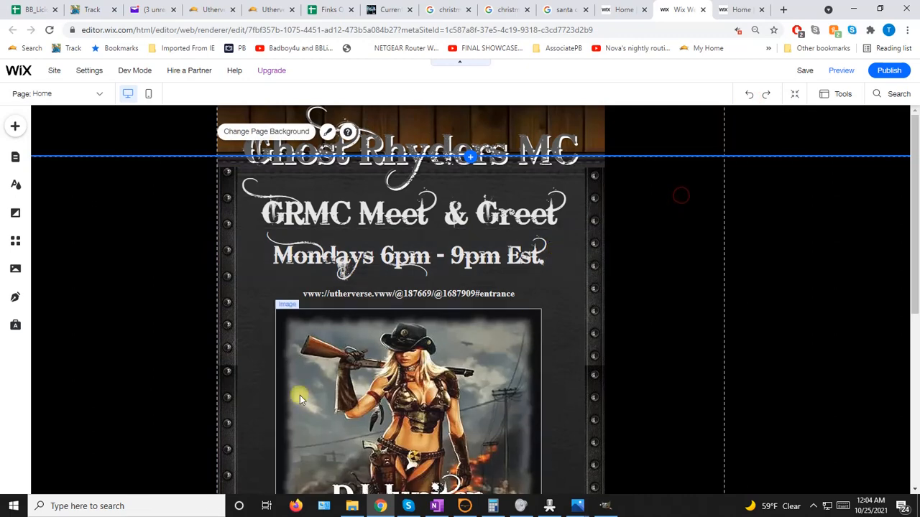
right_click(258, 344)
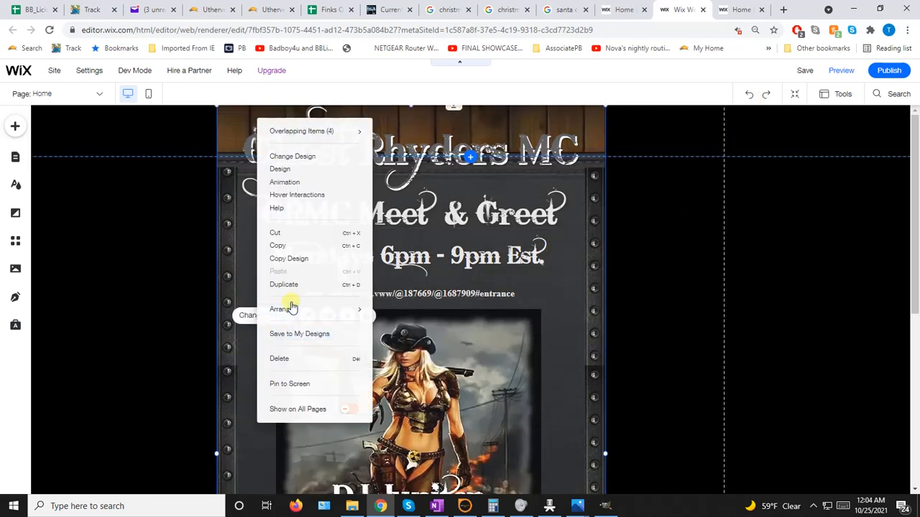
click(558, 283)
right_click(559, 284)
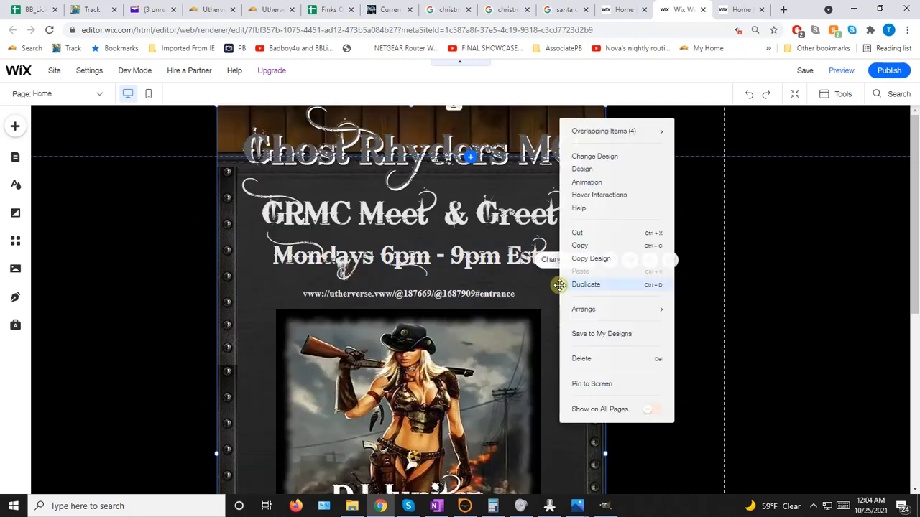
mouse_move(580, 314)
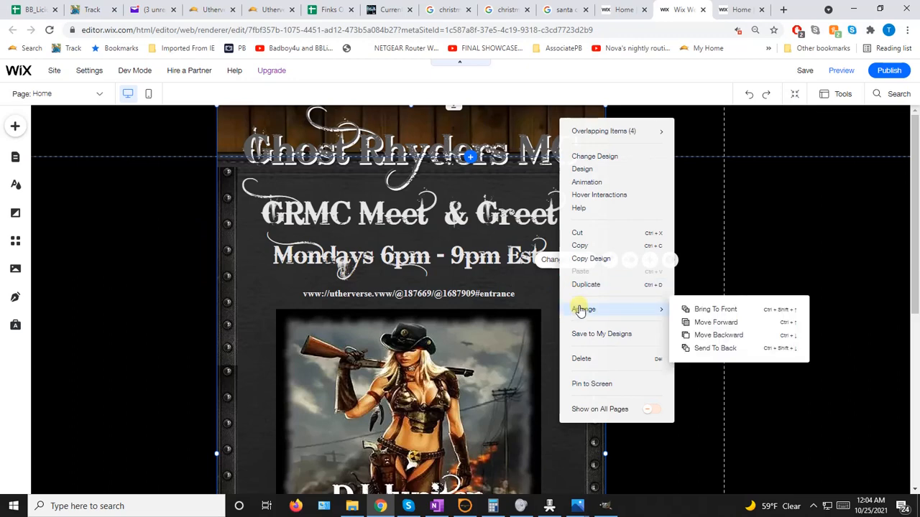
right_click(273, 287)
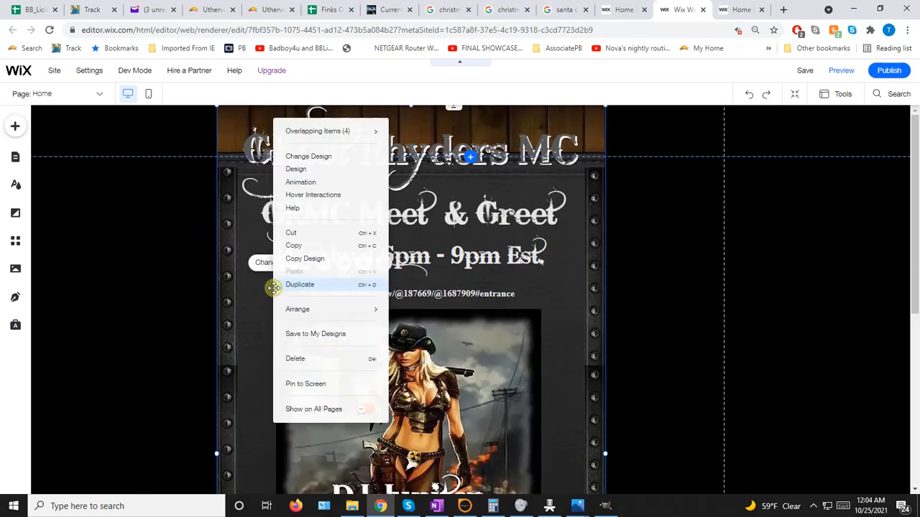
click(509, 221)
right_click(511, 216)
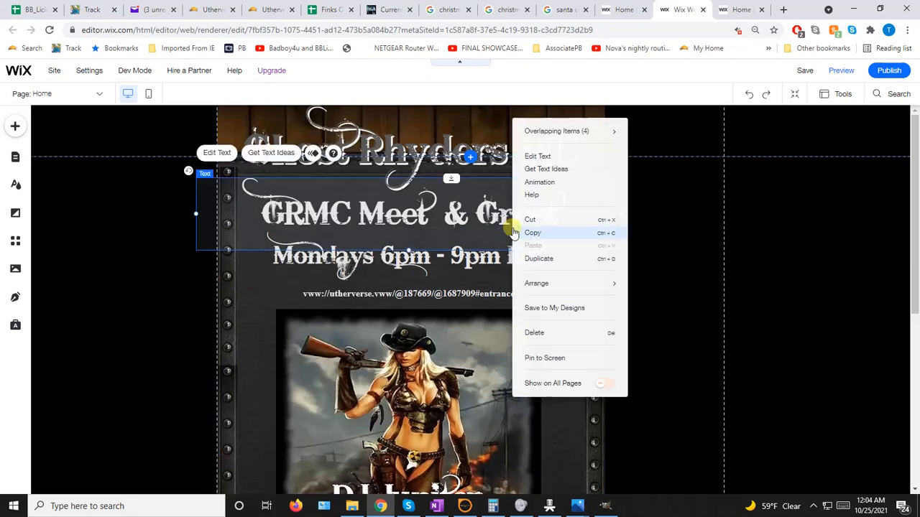
click(864, 132)
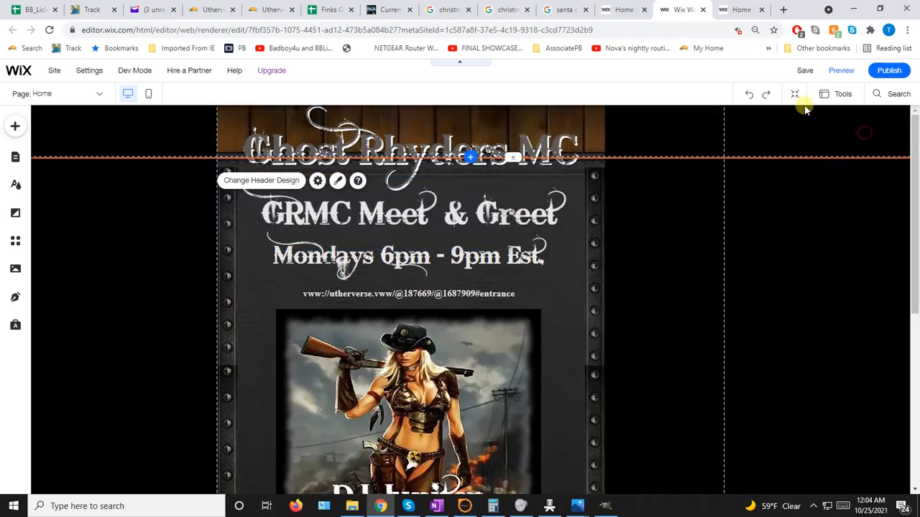
Step: Show the Layers list and the editing Toolbar, and place the Layers list clear of the page graphic
click(838, 95)
click(827, 143)
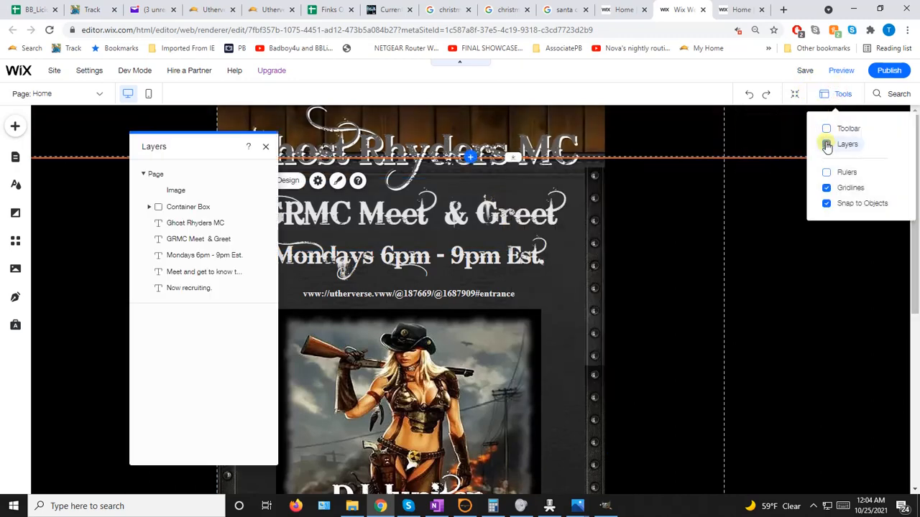
click(825, 129)
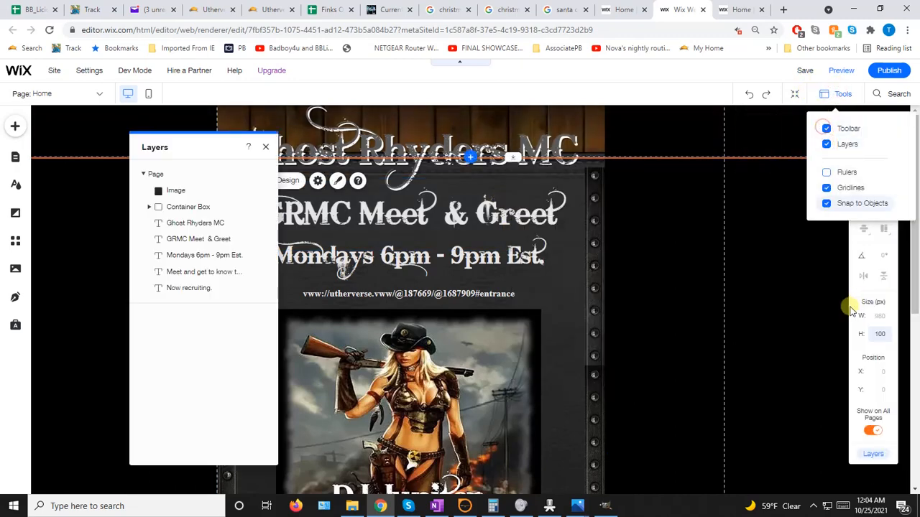
click(764, 346)
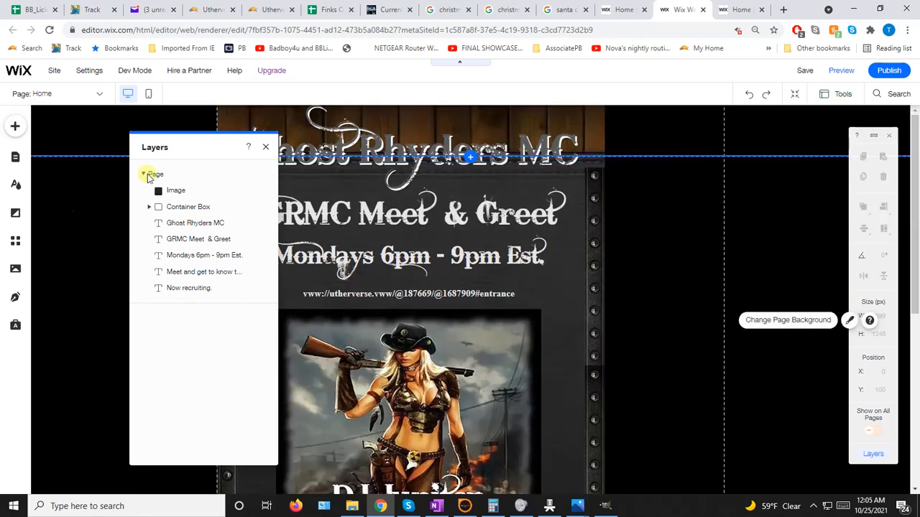
drag(192, 146, 122, 140)
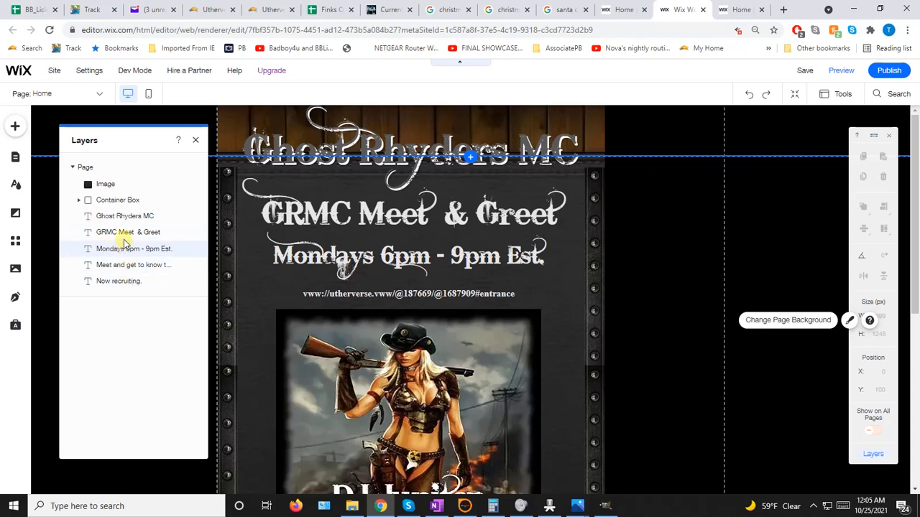
Step: Select the large background image and nudge it straight down to Y position 180
click(102, 184)
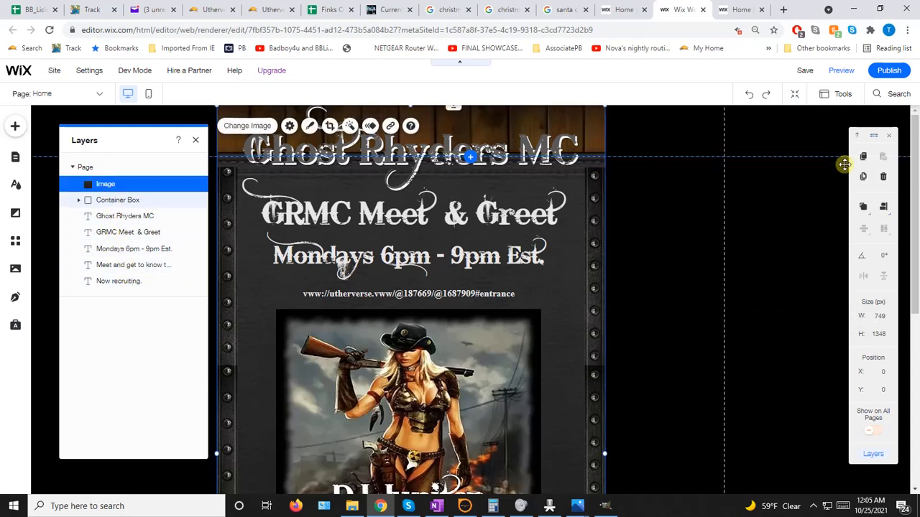
key(Down)
key(Down)
key(Down)
key(Down)
key(Down)
key(Down)
key(Down)
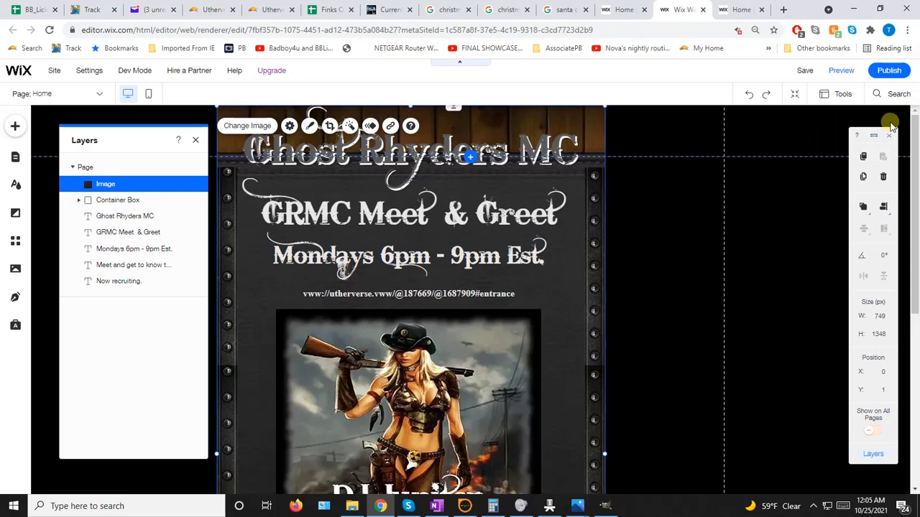
key(Down)
key(Down)
key(Down)
key(Down)
key(Down)
key(Down)
key(Down)
key(Down)
key(Down)
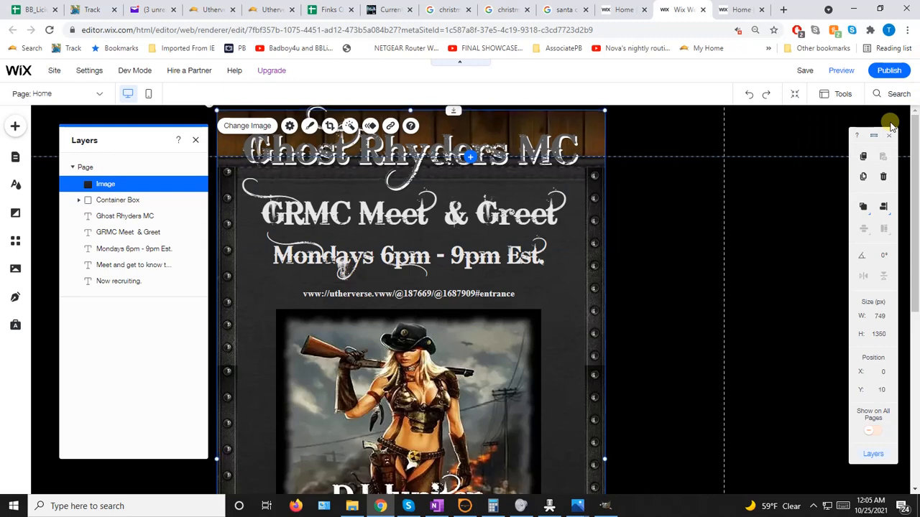
key(Down)
key(Down)
key(Down)
key(Down)
key(Down)
key(Down)
key(Down)
key(Down)
key(Down)
key(Down)
key(Down)
key(Down)
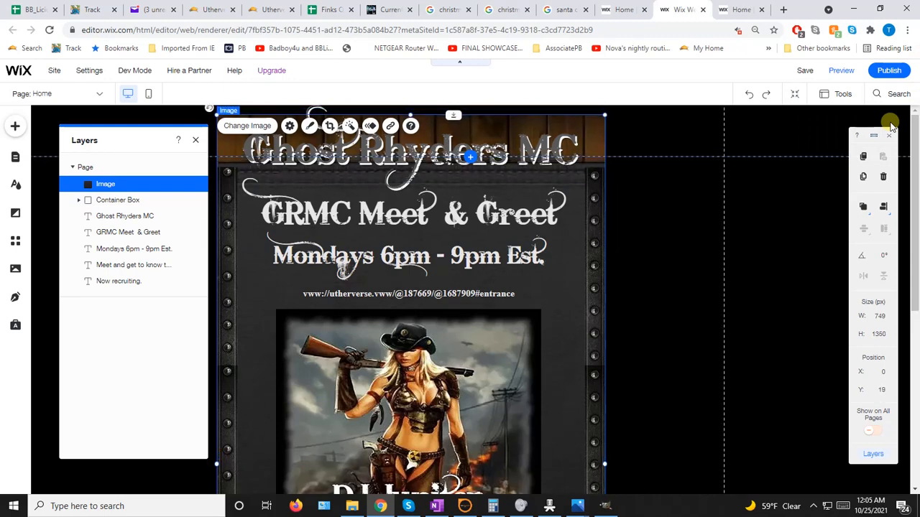
key(Down)
key(Down)
key(Down)
key(Down)
key(Down)
key(Down)
key(Down)
key(Down)
key(Down)
key(Down)
key(Down)
key(Down)
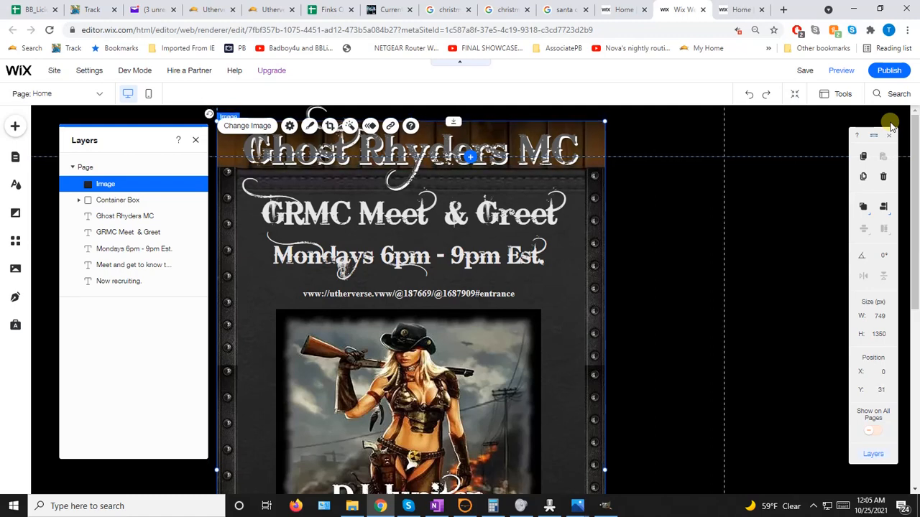
key(Down)
key(Down)
key(Down)
key(Down)
key(Down)
key(Down)
key(Down)
key(Down)
key(Down)
key(Down)
key(Down)
key(Down)
key(Down)
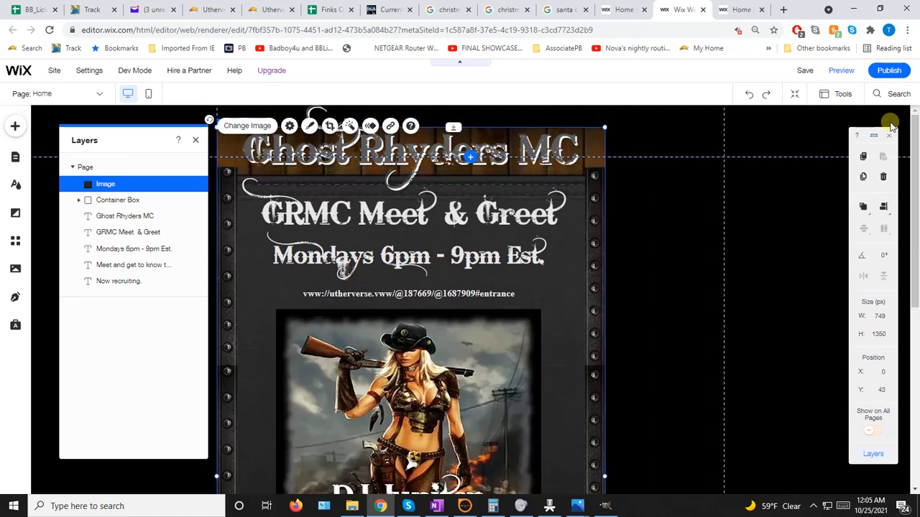
key(Down)
key(Down)
key(Down)
key(Down)
key(Down)
key(Down)
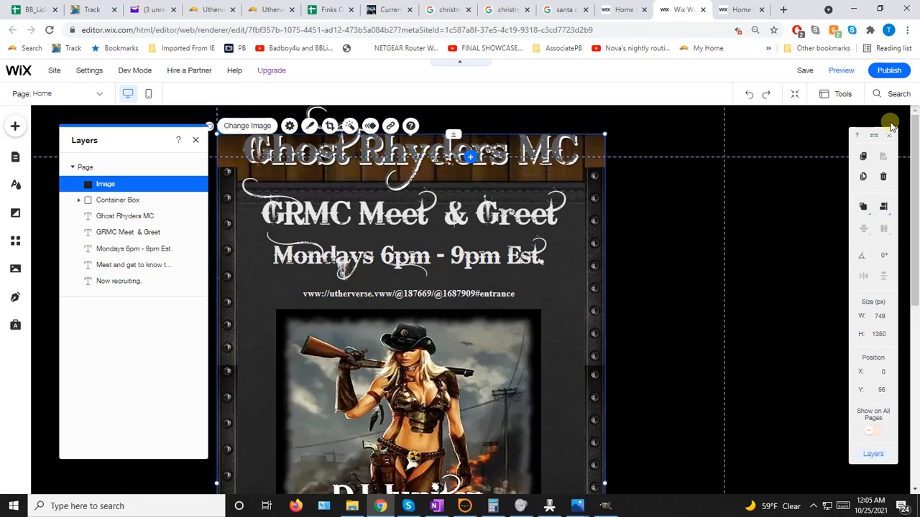
key(Down)
key(Down)
key(Down)
key(Down)
key(Down)
key(Down)
key(Down)
key(Down)
key(Down)
key(Down)
key(Down)
key(Down)
key(Down)
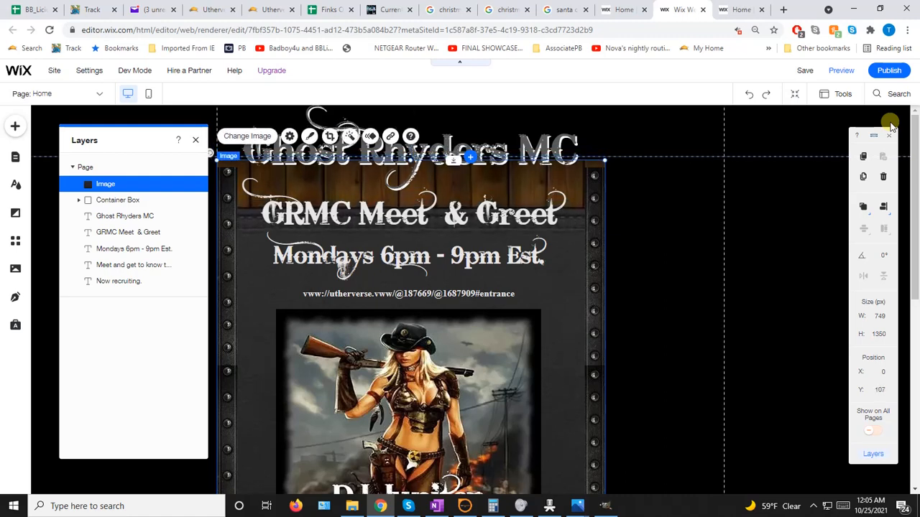
key(Down)
key(Down)
key(Down)
key(Down)
key(Down)
key(Down)
key(Down)
key(Down)
key(Down)
key(Down)
key(Down)
key(Down)
key(Down)
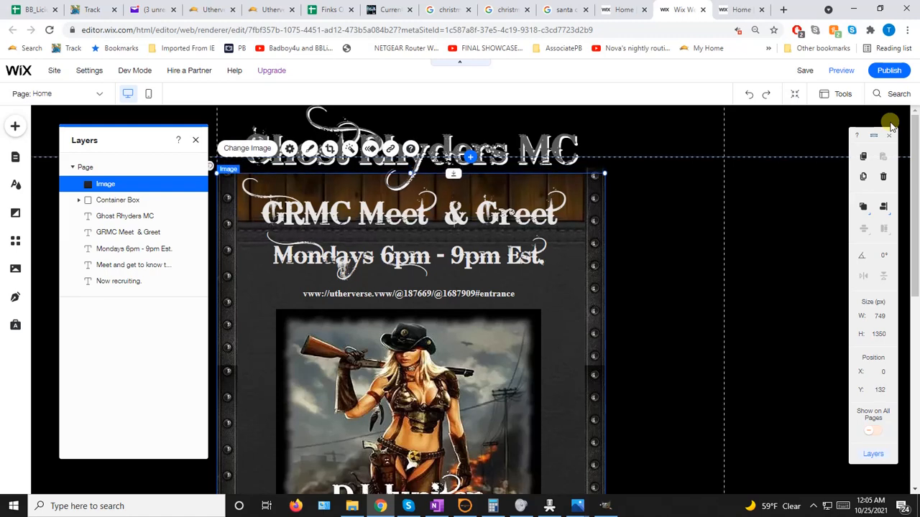
key(Down)
key(Down)
key(Down)
key(Down)
key(Down)
key(Down)
key(Down)
key(Down)
key(Down)
key(Down)
key(Down)
key(Down)
key(Down)
key(Down)
key(Down)
key(Down)
key(Down)
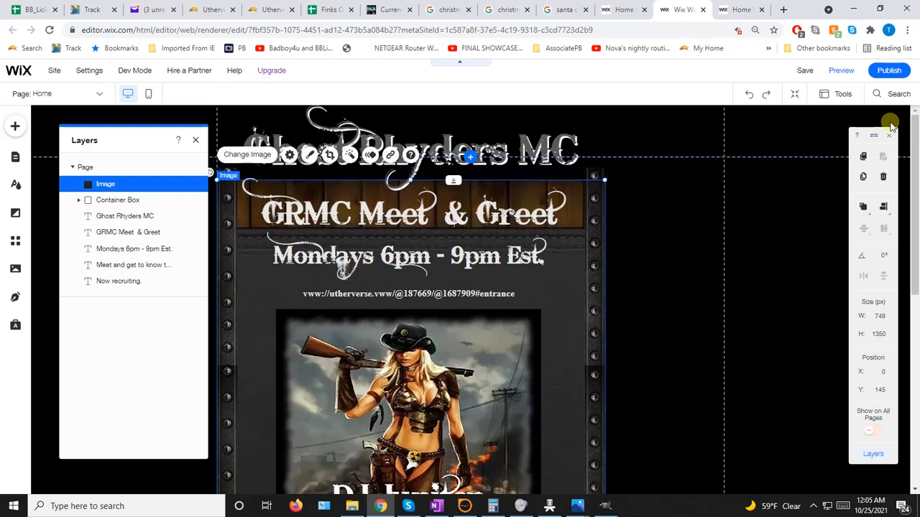
key(Down)
key(Down)
key(Down)
key(Down)
key(Down)
key(Down)
key(Down)
key(Down)
key(Down)
key(Down)
key(Down)
key(Down)
key(Down)
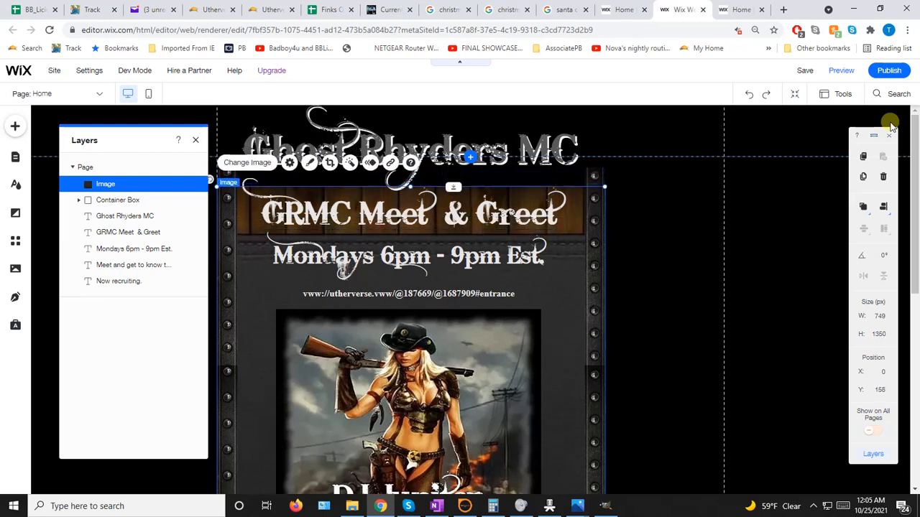
key(Down)
key(Down)
key(Down)
key(Down)
key(Down)
key(Down)
key(Down)
key(Down)
key(Down)
key(Down)
key(Down)
key(Down)
key(Down)
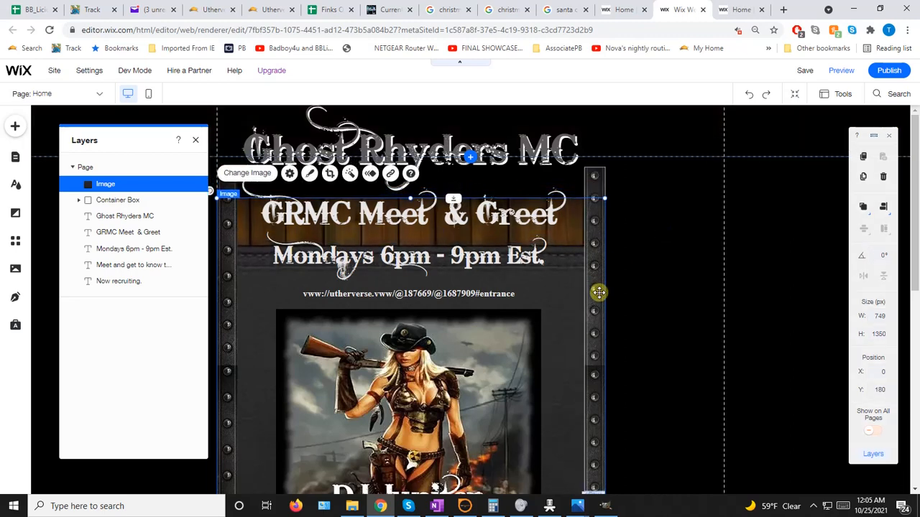
Step: Shorten the background image from its lower edge so that it ends just below the DJ Jupiter name
scroll(597, 291, down, 10)
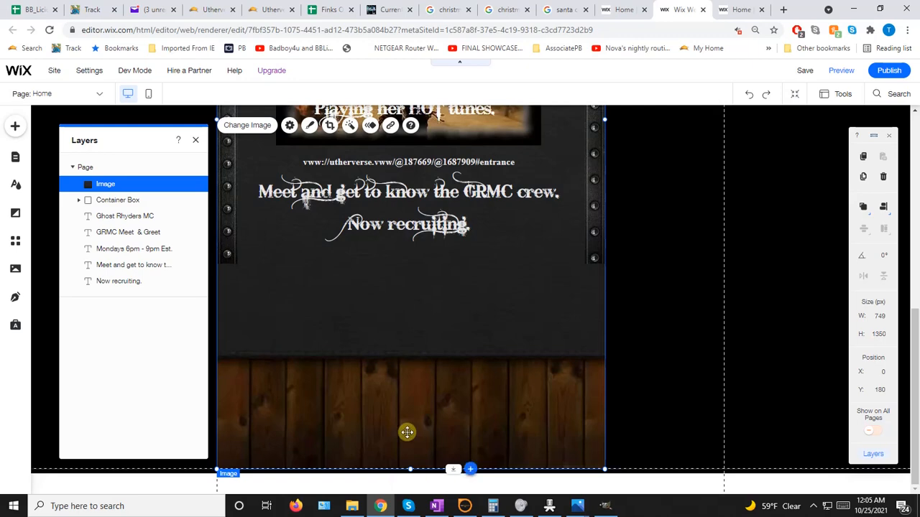
drag(410, 471, 464, 144)
scroll(470, 203, up, 3)
scroll(473, 206, down, 3)
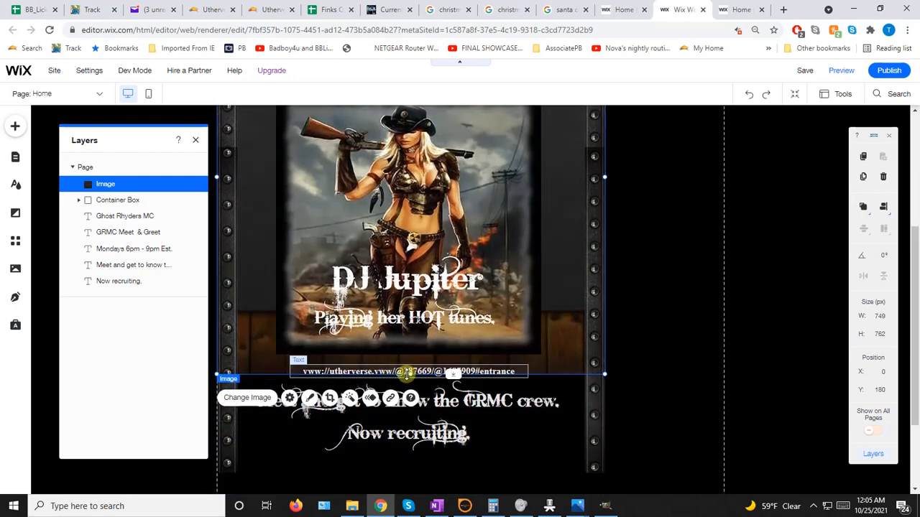
drag(411, 377, 412, 237)
scroll(413, 238, up, 2)
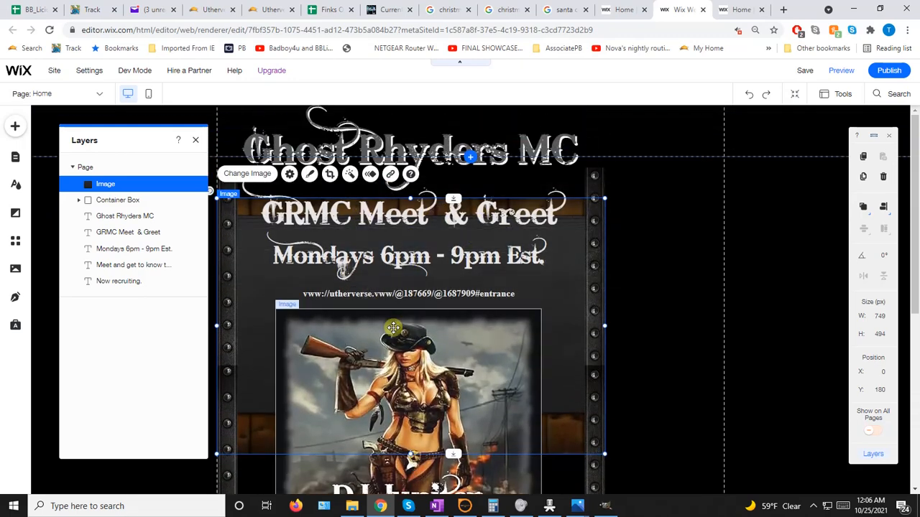
scroll(506, 343, down, 1)
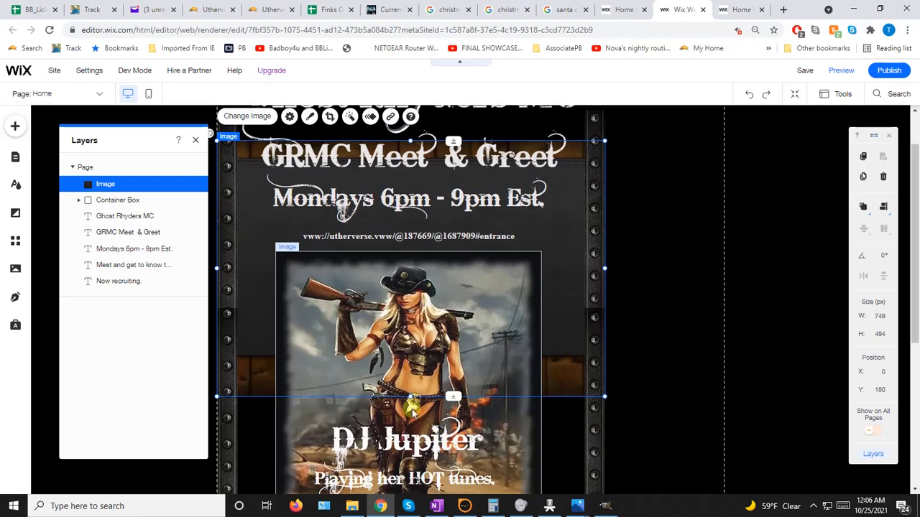
drag(410, 396, 410, 459)
Step: Move the "GRMC Meet & Greet", "Mondays 6pm - 9pm Est." and upper vww address texts onto the black area right of the studded strip
drag(361, 156, 697, 148)
drag(406, 196, 765, 208)
drag(422, 238, 788, 248)
Step: Move the lower vww address, "Meet and get to know the GRMC crew." and "Now recruiting." texts out beyond the right studded strip
scroll(633, 260, down, 5)
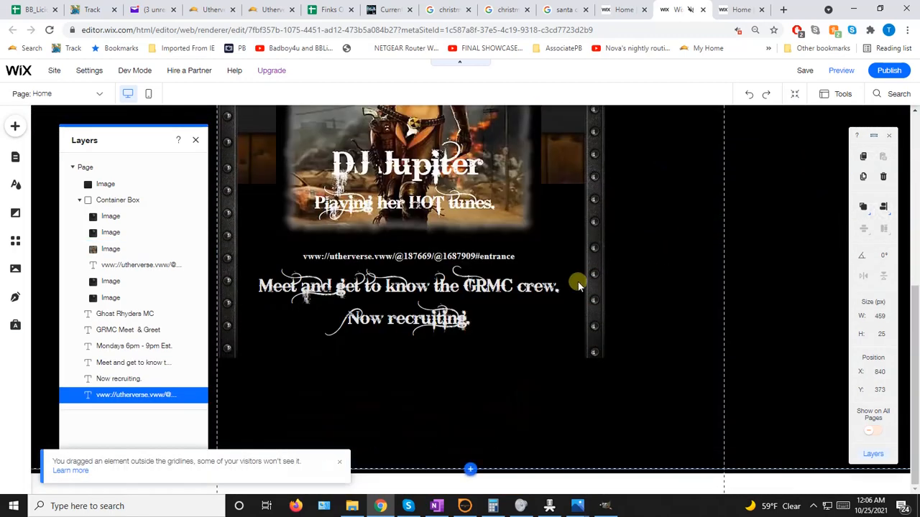
drag(421, 257, 786, 236)
drag(494, 302, 743, 304)
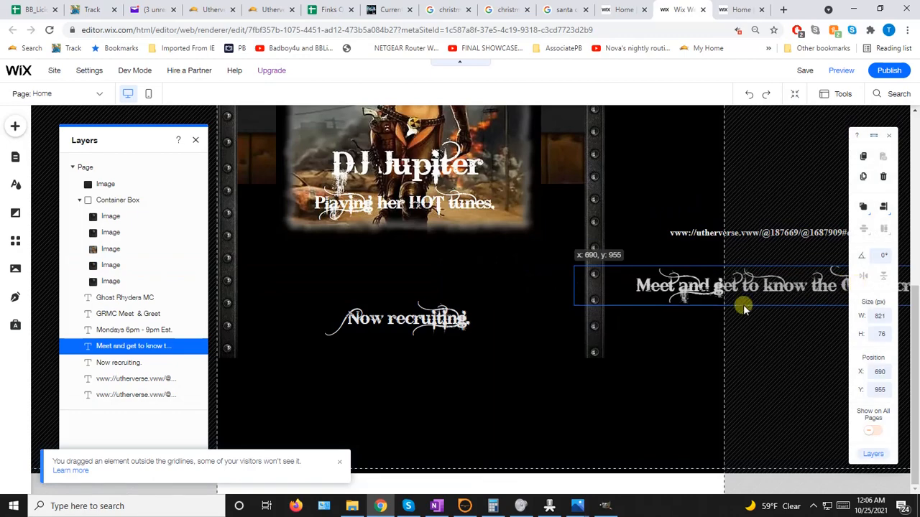
drag(429, 316, 841, 323)
scroll(667, 273, up, 5)
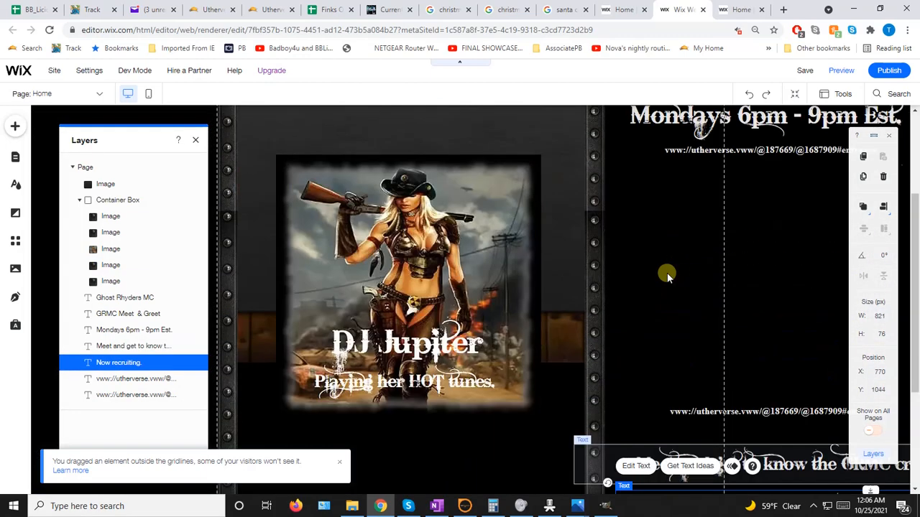
Step: Delete the lower vww address text on the black area right of the studded strip
scroll(667, 273, down, 4)
click(724, 280)
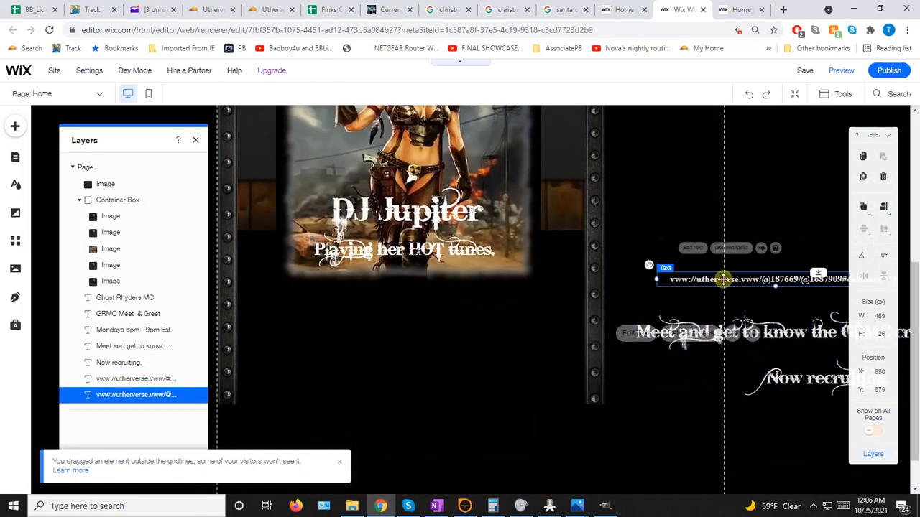
key(Delete)
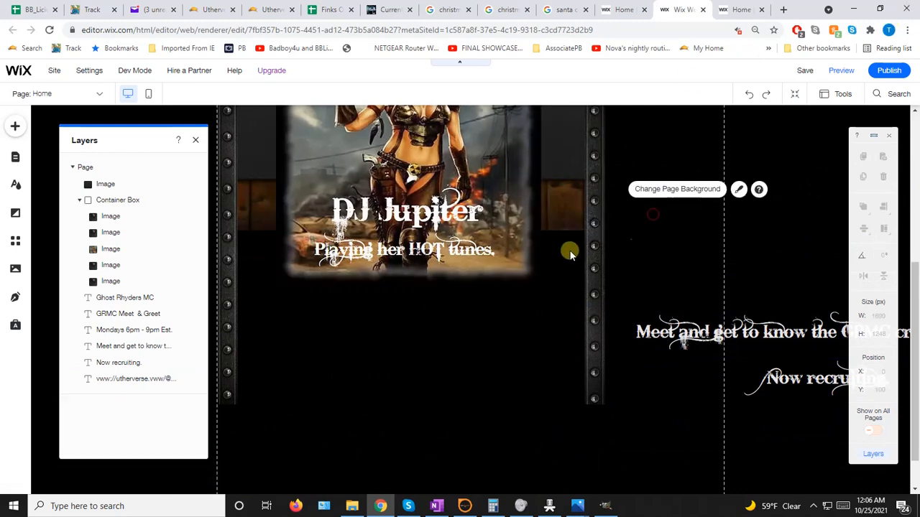
Step: Shrink the DJ Jupiter image to about 280 by 279 px and place it mid-background at about X 210, Y 366
scroll(519, 261, up, 5)
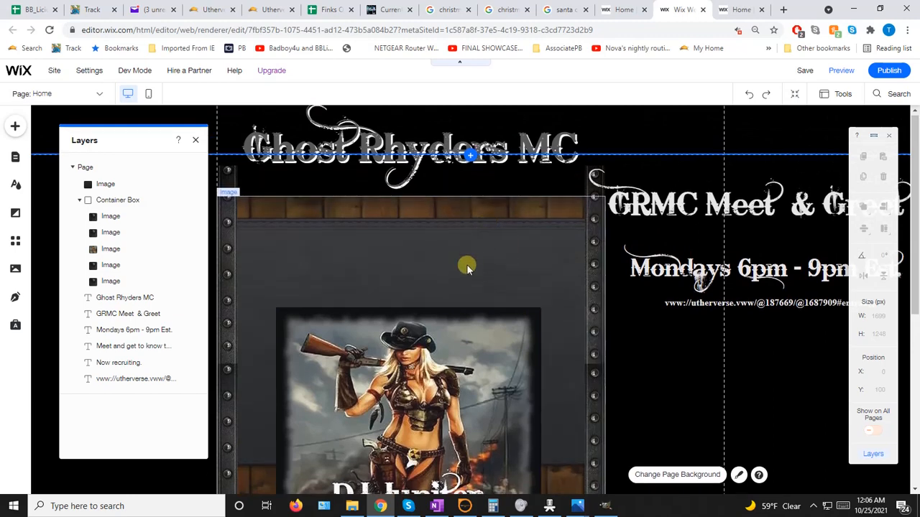
scroll(467, 264, down, 3)
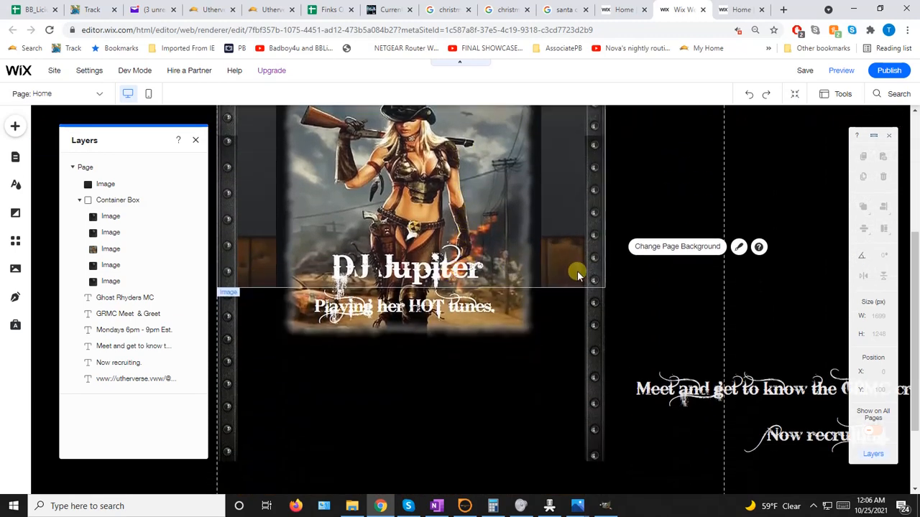
scroll(562, 237, down, 1)
scroll(562, 237, up, 5)
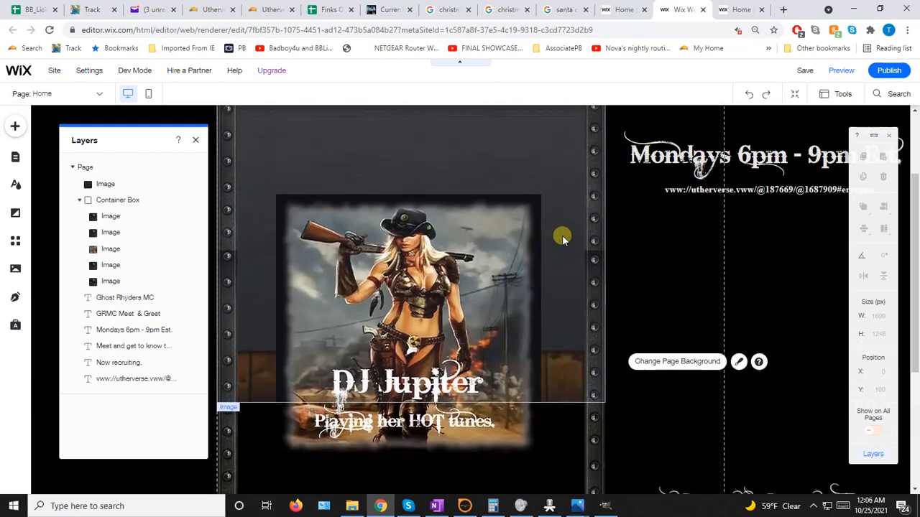
scroll(562, 239, down, 2)
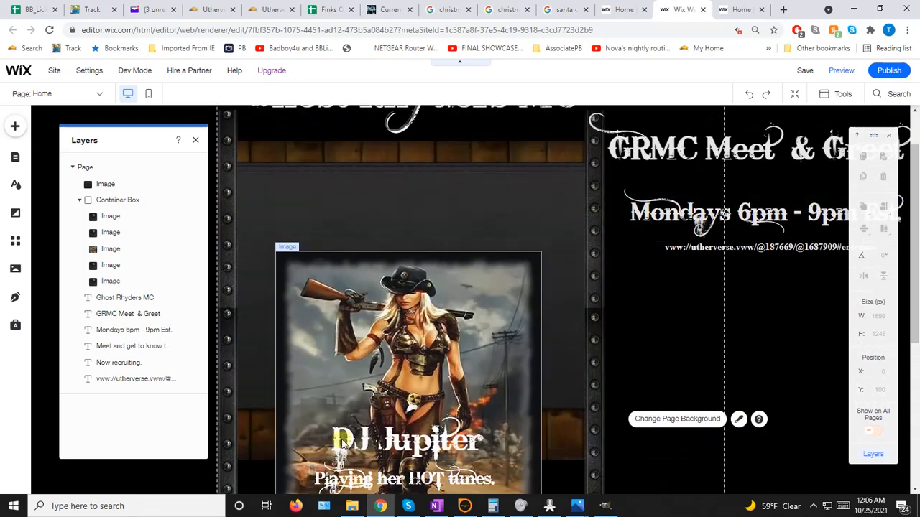
scroll(400, 381, down, 1)
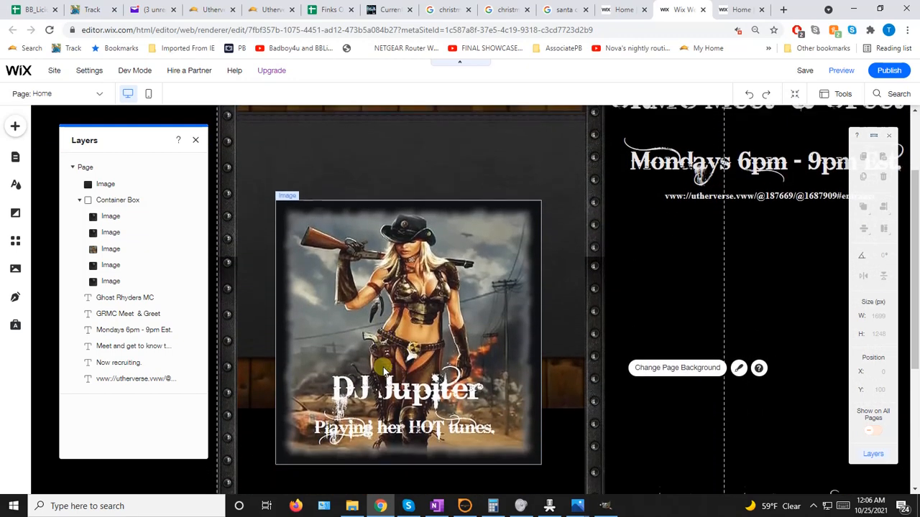
click(400, 357)
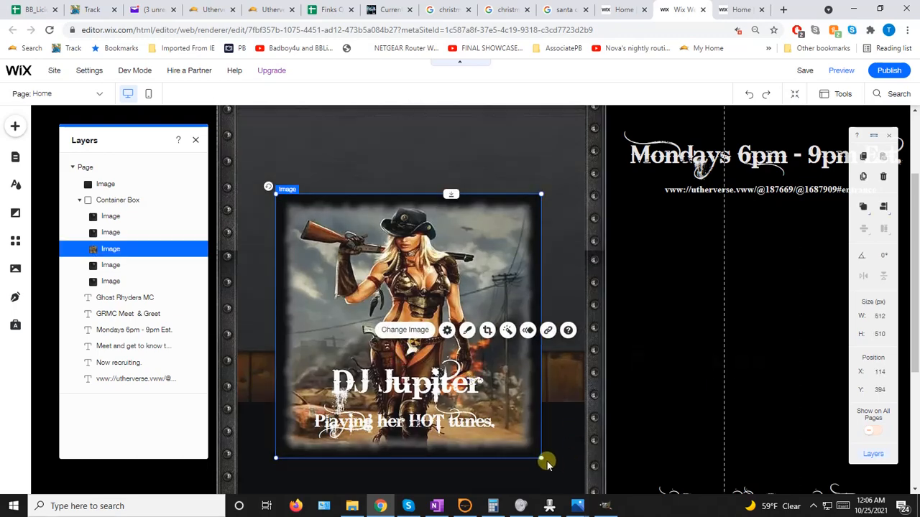
drag(540, 456, 420, 337)
drag(355, 249, 406, 235)
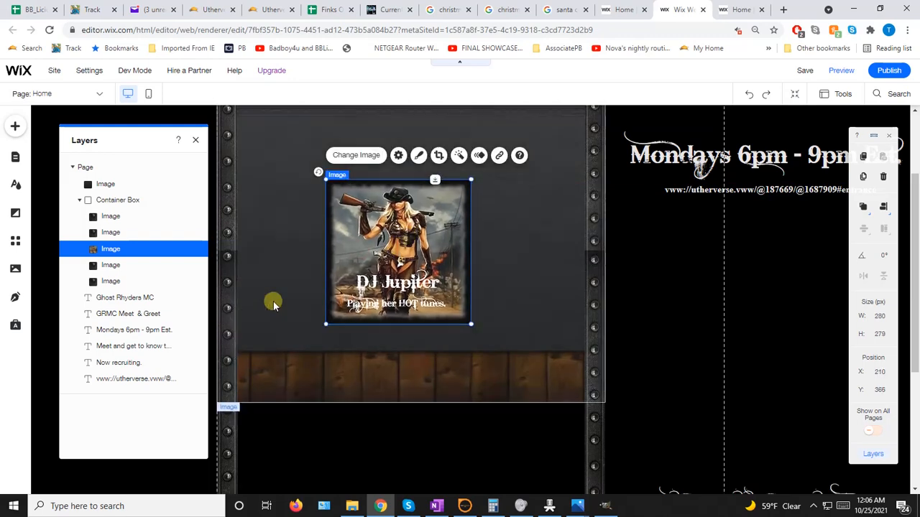
Step: Move the lower left studded strip out onto the black area and lower the remaining left strip to X 0, Y 180
scroll(273, 302, up, 2)
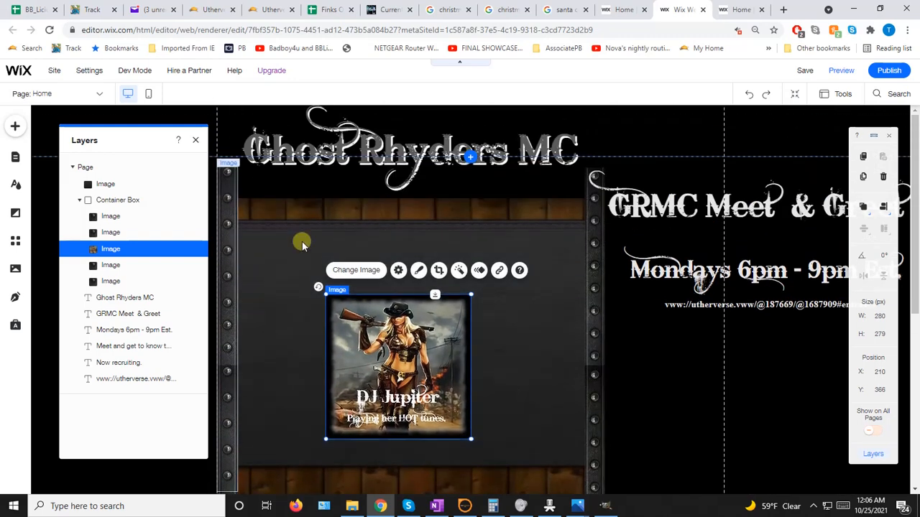
scroll(306, 241, down, 3)
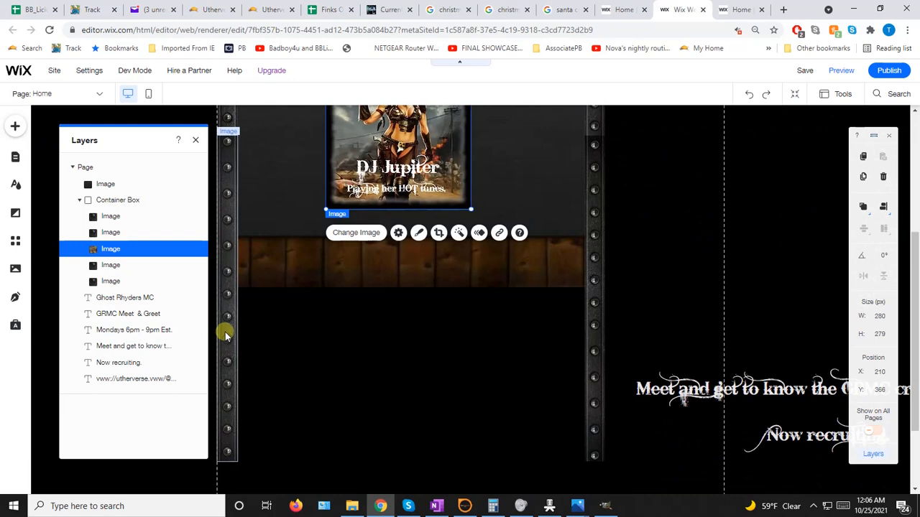
drag(226, 329, 742, 327)
scroll(380, 347, up, 2)
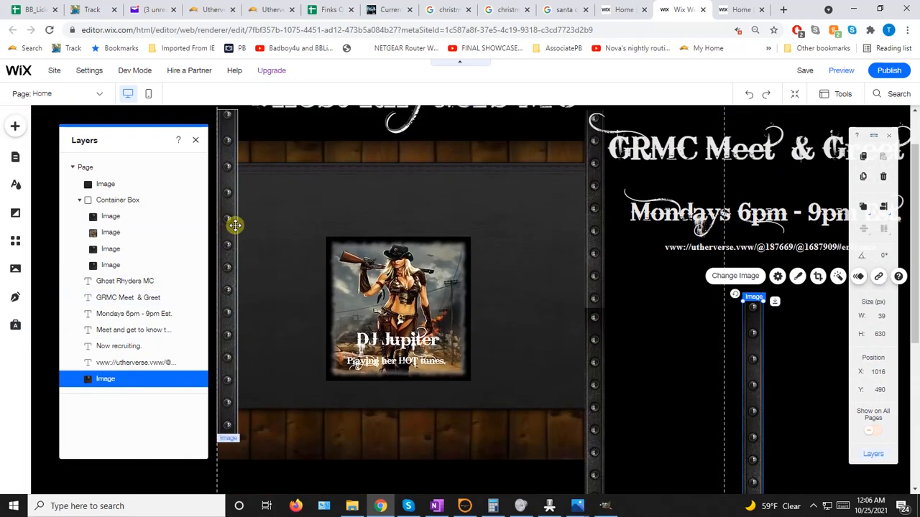
drag(225, 203, 225, 227)
Step: Stretch the background image's lower edge down to a height of 626 px, level with the left studded strip
scroll(356, 253, down, 2)
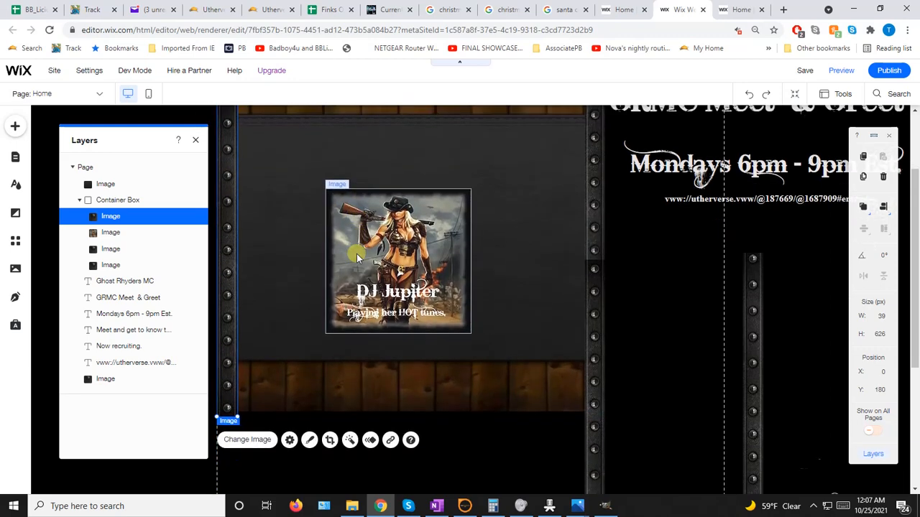
click(350, 309)
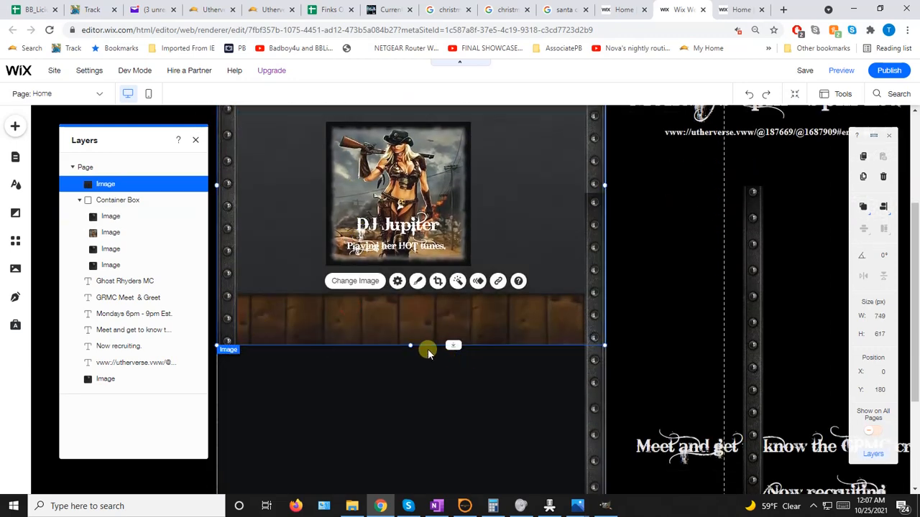
drag(411, 346, 410, 353)
click(351, 413)
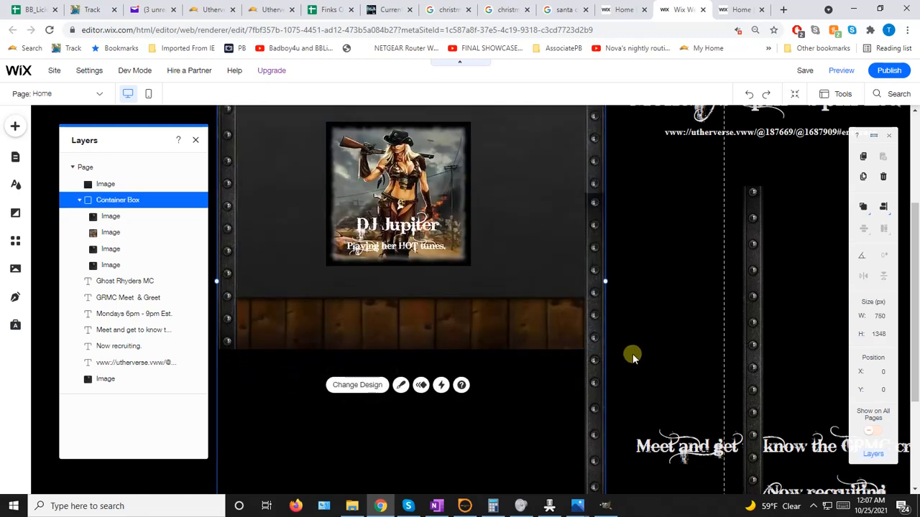
Step: Move the lower right studded strip out beside the removed left one and align the remaining right strip at X 711, Y 180
drag(594, 397, 797, 369)
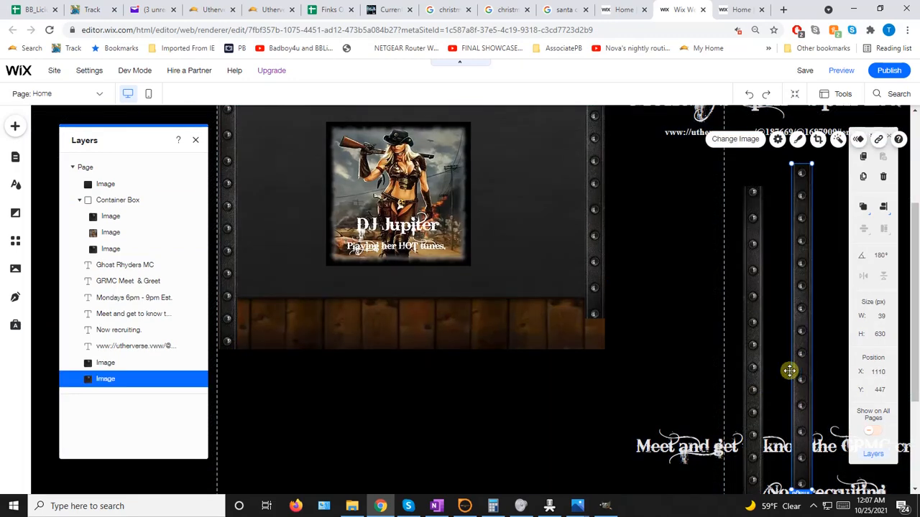
mouse_move(593, 283)
mouse_down()
mouse_move(594, 304)
mouse_move(595, 288)
mouse_up()
scroll(594, 294, up, 1)
scroll(432, 303, up, 2)
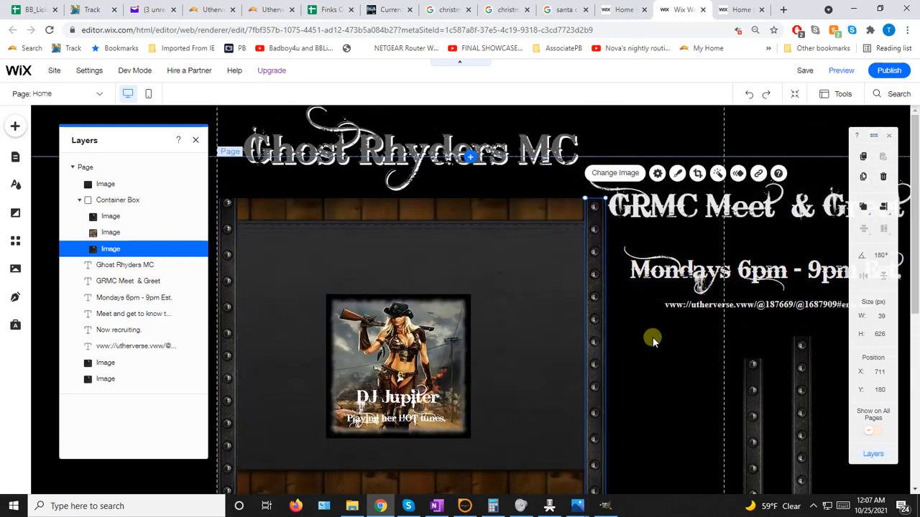
click(649, 335)
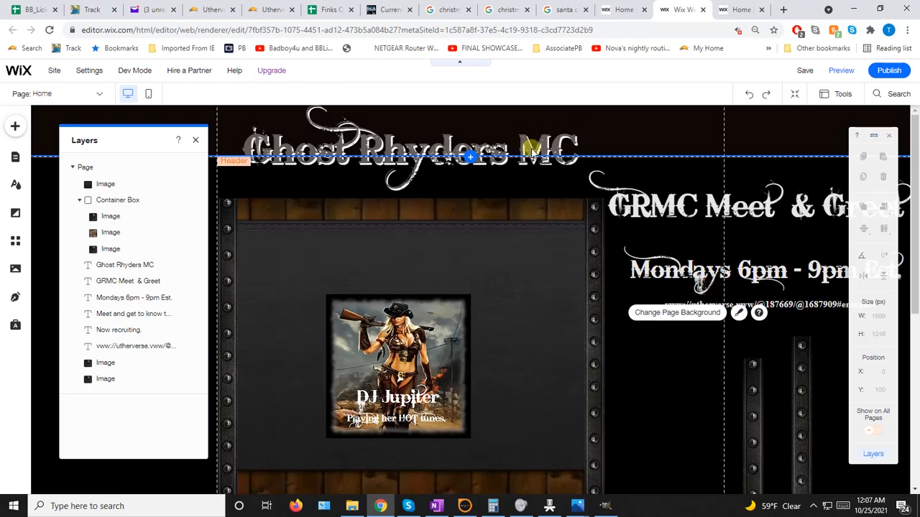
Step: Move the "Ghost Rhyders MC" title down over the background image and set its font size to 65 px
click(527, 146)
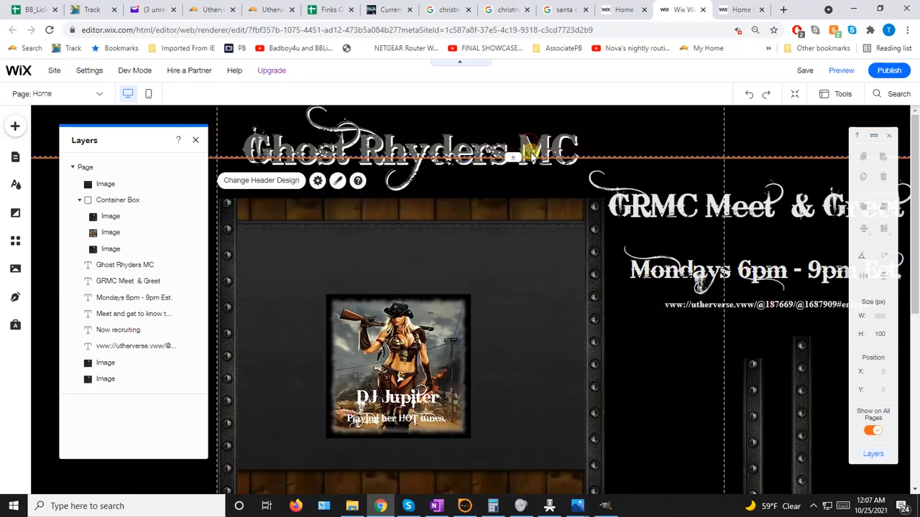
drag(527, 165, 508, 286)
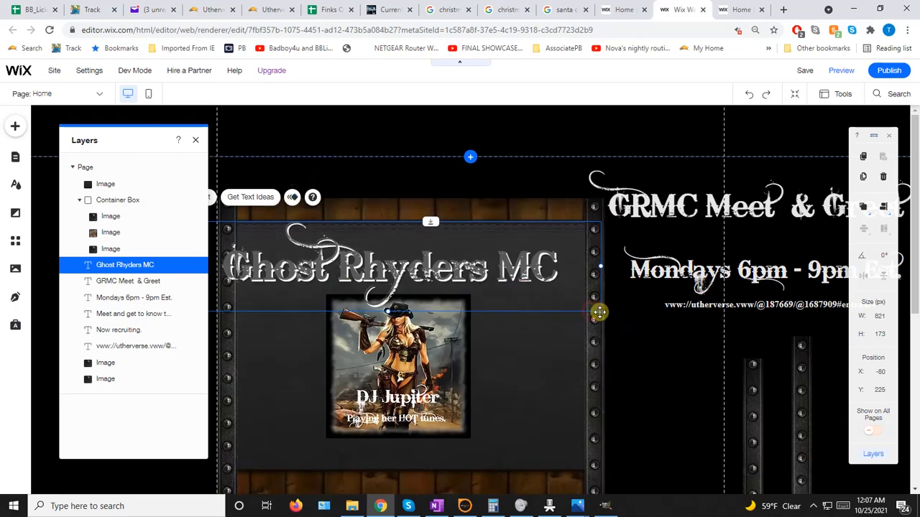
drag(441, 261, 491, 274)
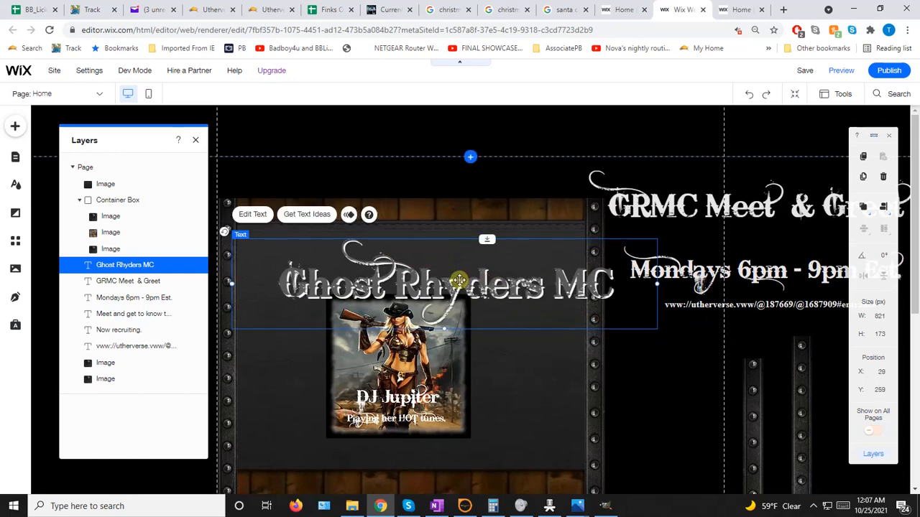
double_click(459, 280)
click(719, 268)
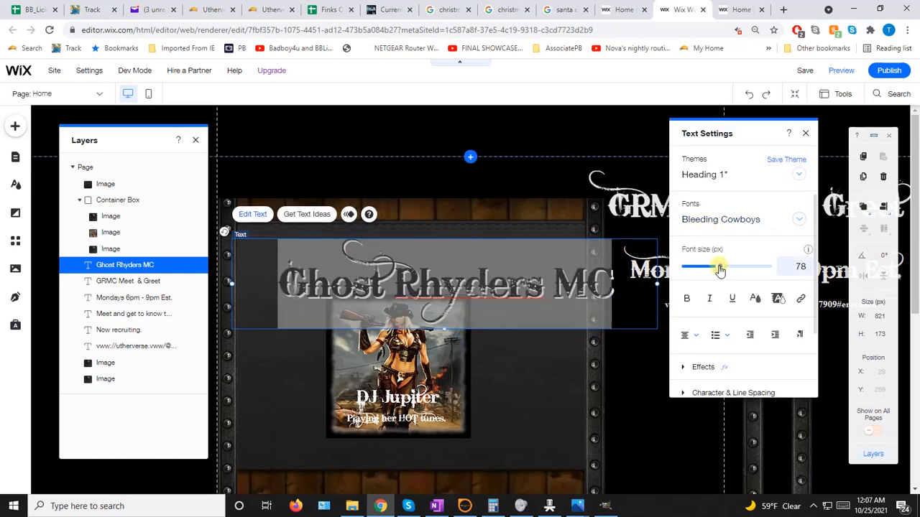
drag(719, 268, 715, 267)
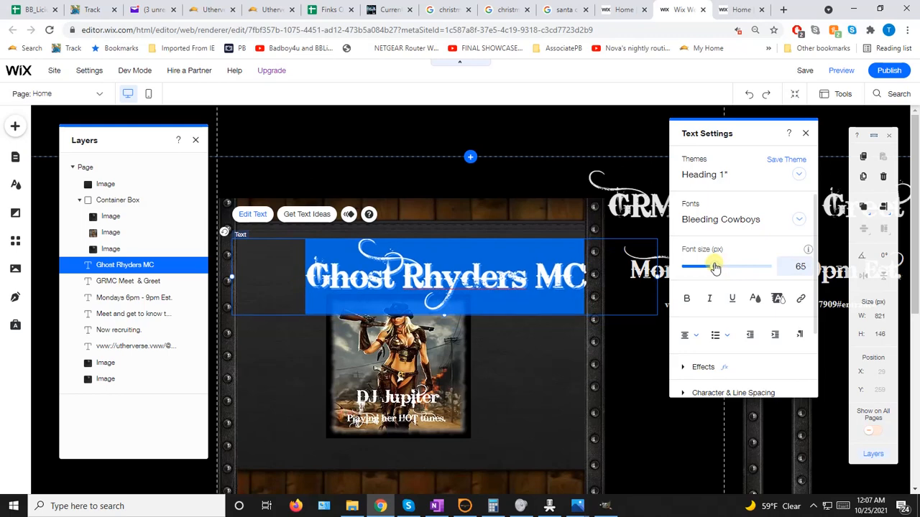
click(546, 315)
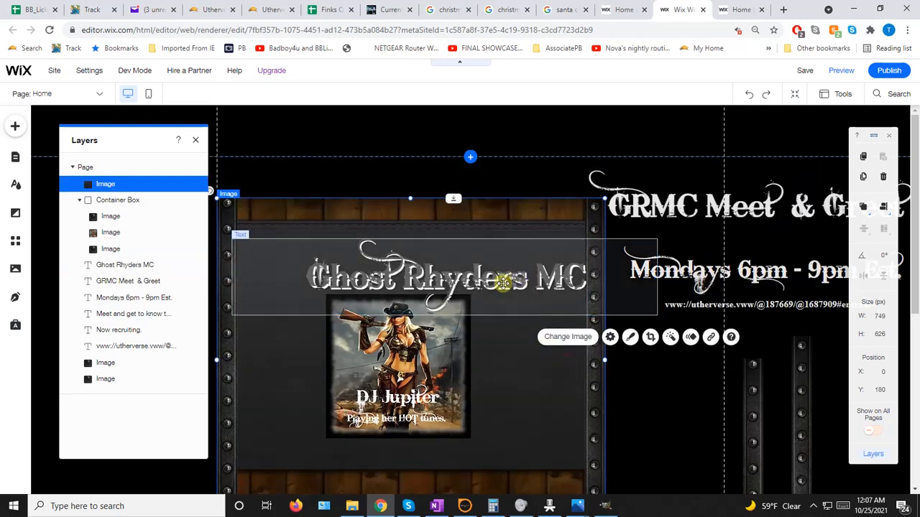
Step: Centre the "Ghost Rhyders MC" title across the upper wooden band of the background image at about Y 141
drag(503, 282, 468, 224)
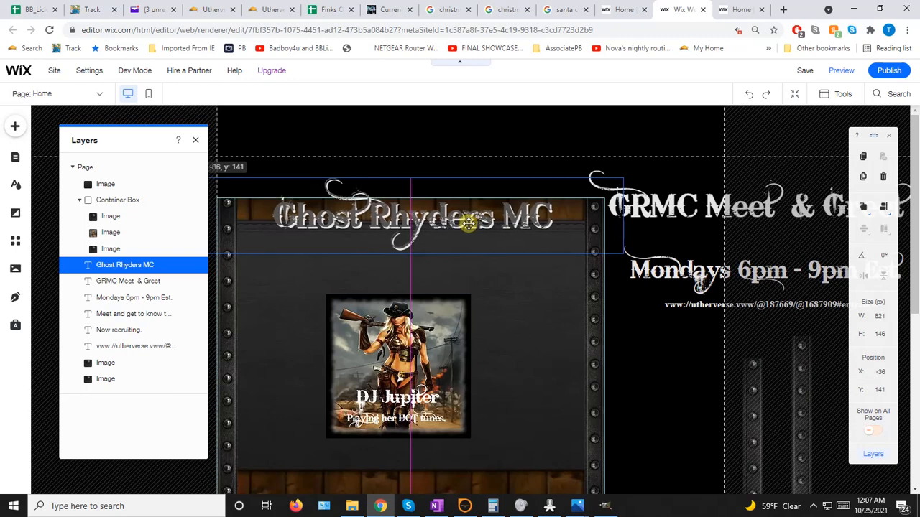
drag(469, 223, 469, 223)
click(662, 374)
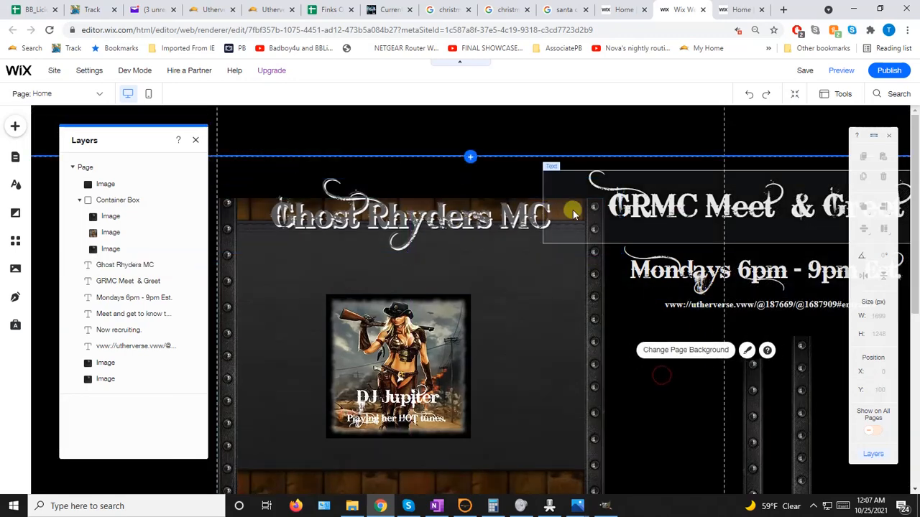
Step: Place the "GRMC Meet & Greet" text centred below the Ghost Rhyders MC title and reduce its font size to fit above the DJ image
drag(723, 208, 381, 272)
double_click(546, 289)
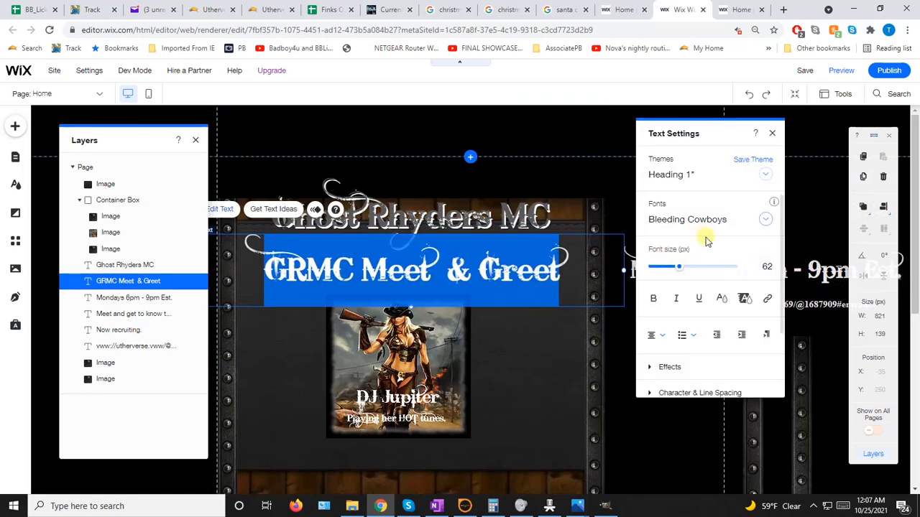
drag(679, 267, 675, 270)
click(772, 132)
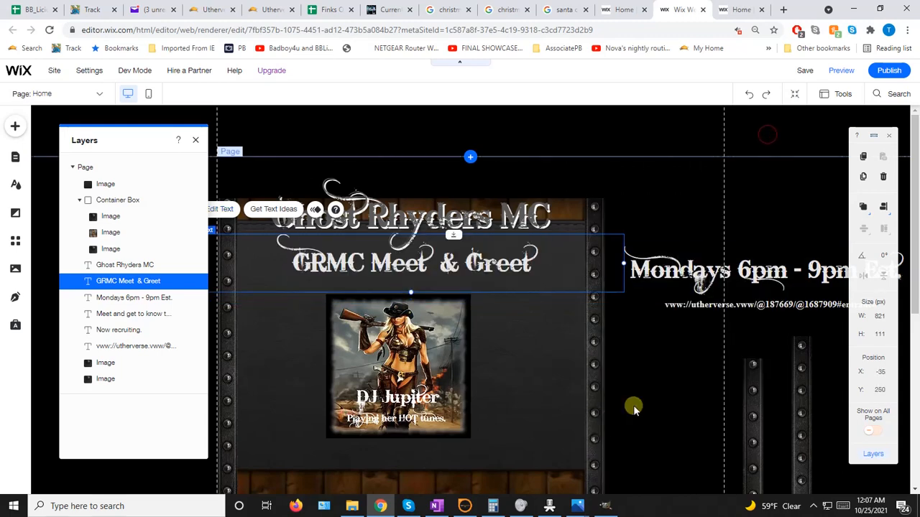
click(634, 408)
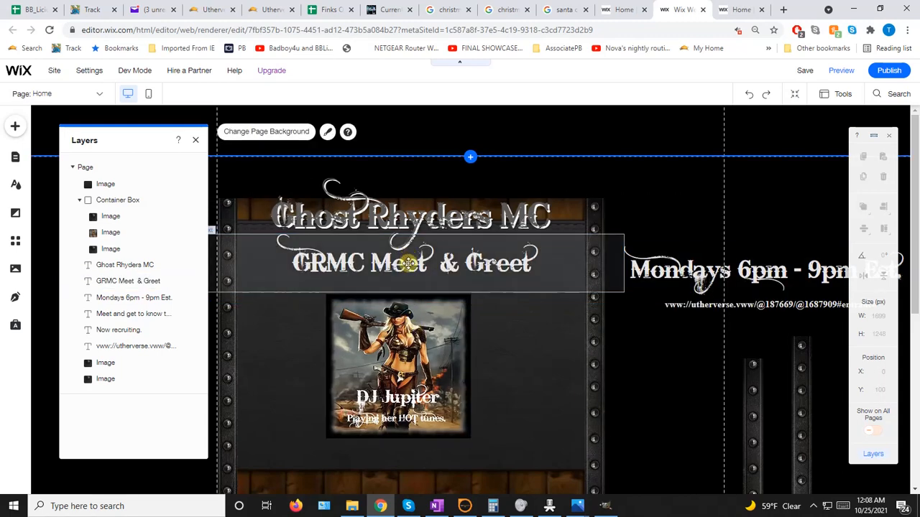
drag(408, 264, 408, 269)
Step: Lower the DJ Jupiter image slightly and attach the vww address to the container above it, centred at X 145, Y 358
mouse_move(400, 363)
mouse_down()
mouse_move(388, 373)
mouse_move(409, 375)
mouse_up()
drag(688, 303, 328, 293)
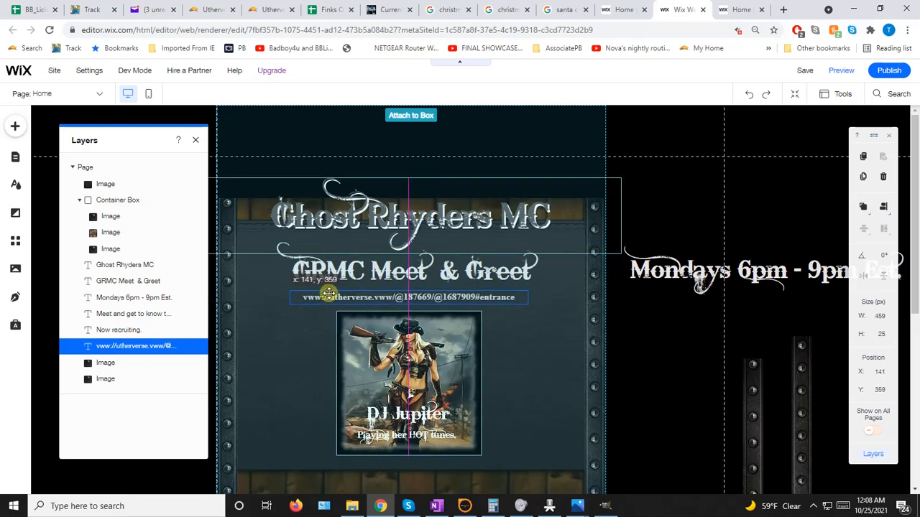
drag(329, 293, 328, 293)
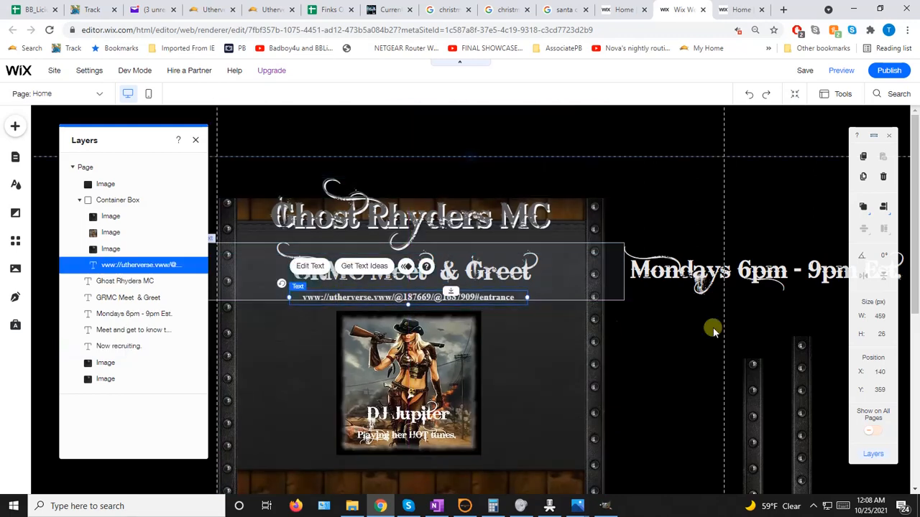
click(665, 336)
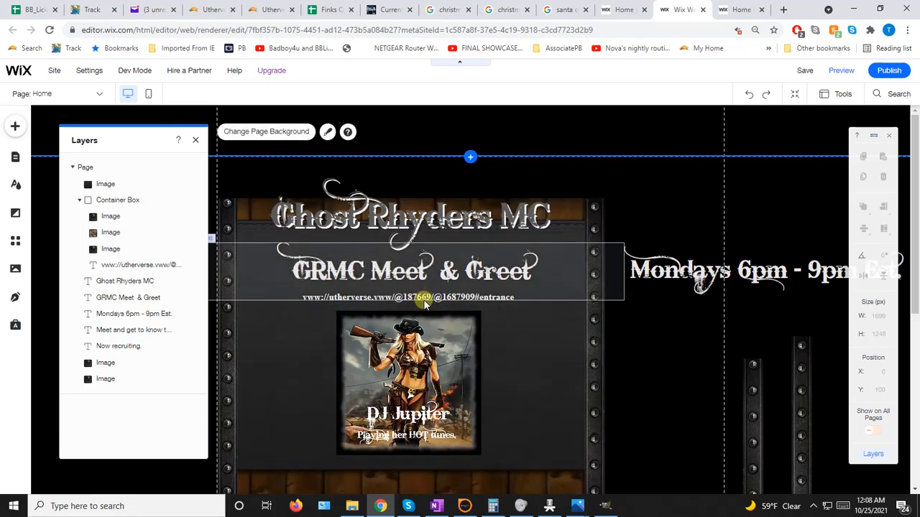
drag(426, 300, 428, 300)
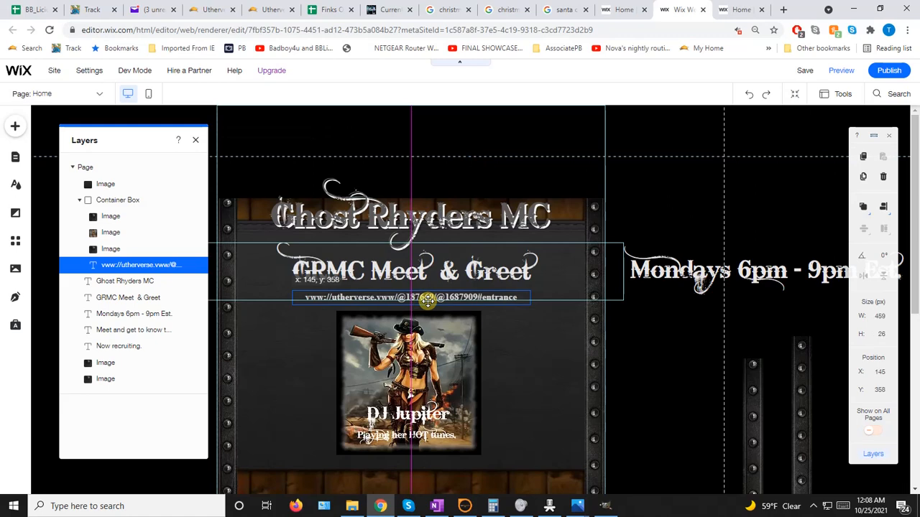
drag(428, 300, 427, 301)
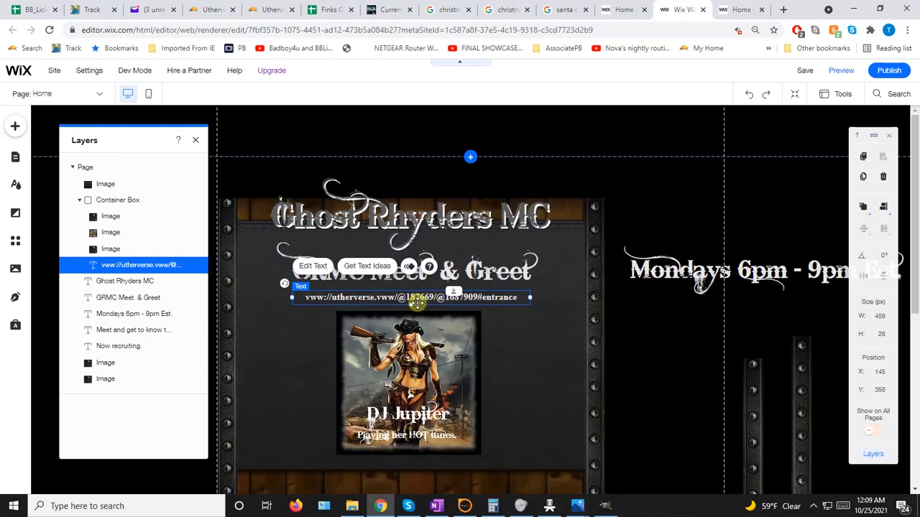
click(642, 354)
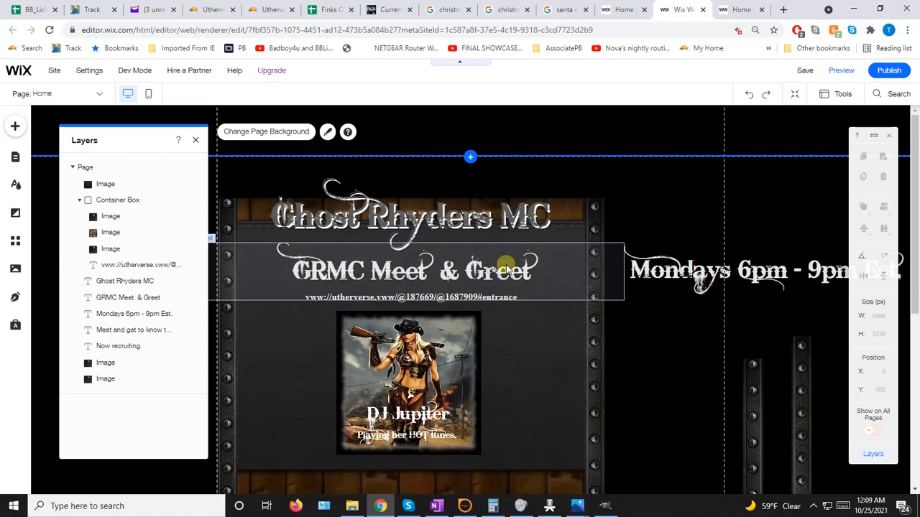
Step: Place the "Mondays 6pm - 9pm Est." text centred below the DJ Jupiter image at X -35, Y 673, with its font size set to 40 px
click(542, 274)
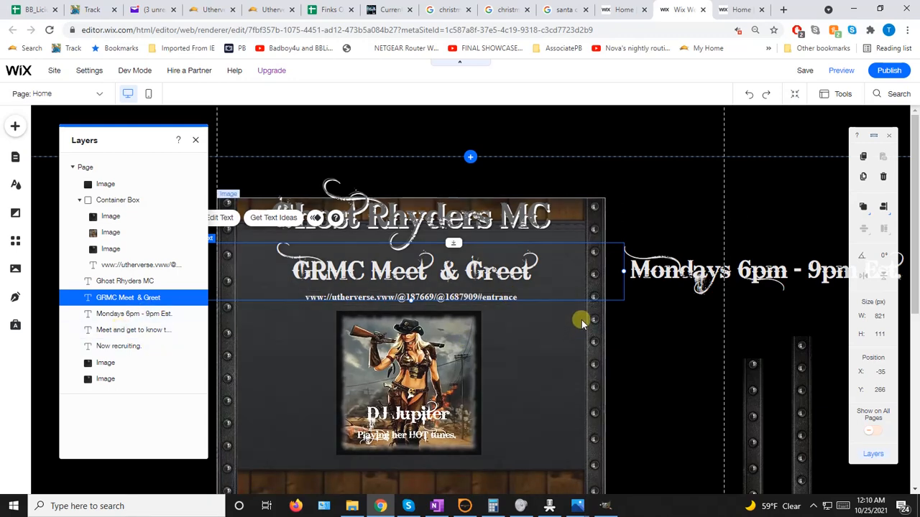
click(661, 352)
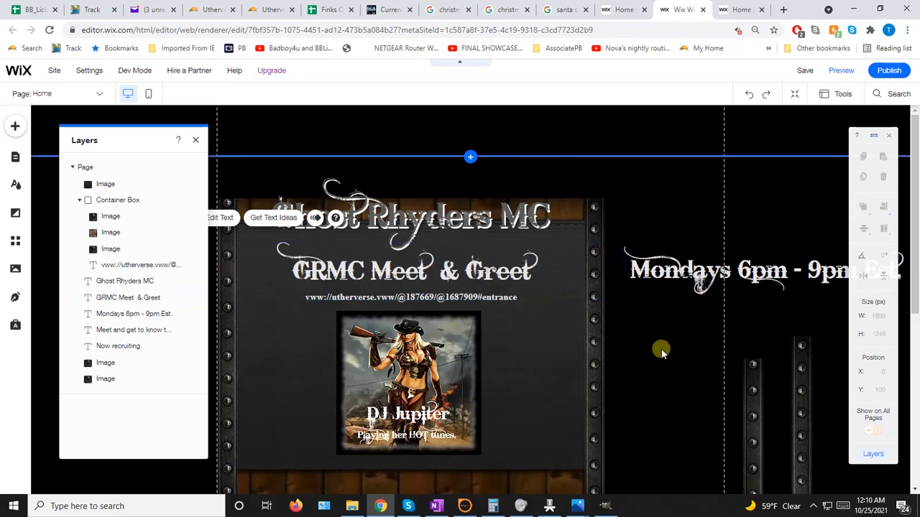
scroll(662, 352, down, 2)
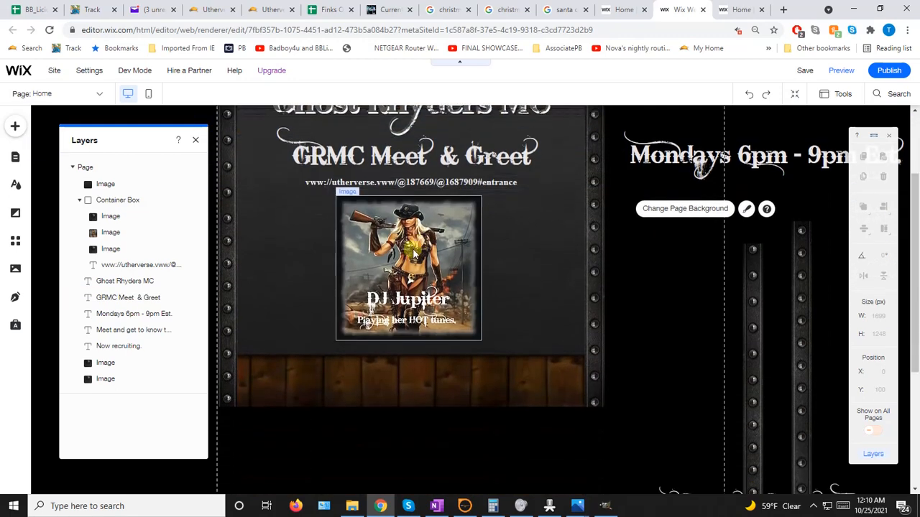
click(429, 258)
drag(816, 154, 478, 357)
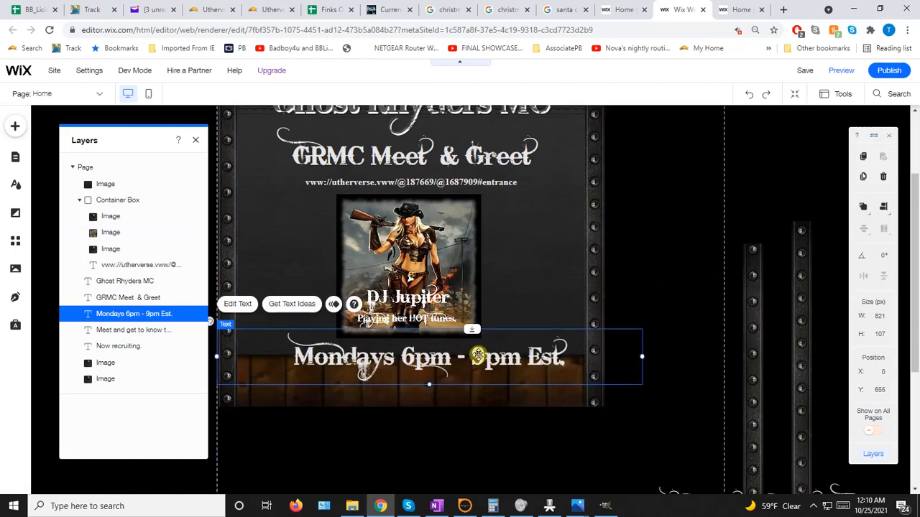
double_click(478, 357)
drag(692, 269, 686, 267)
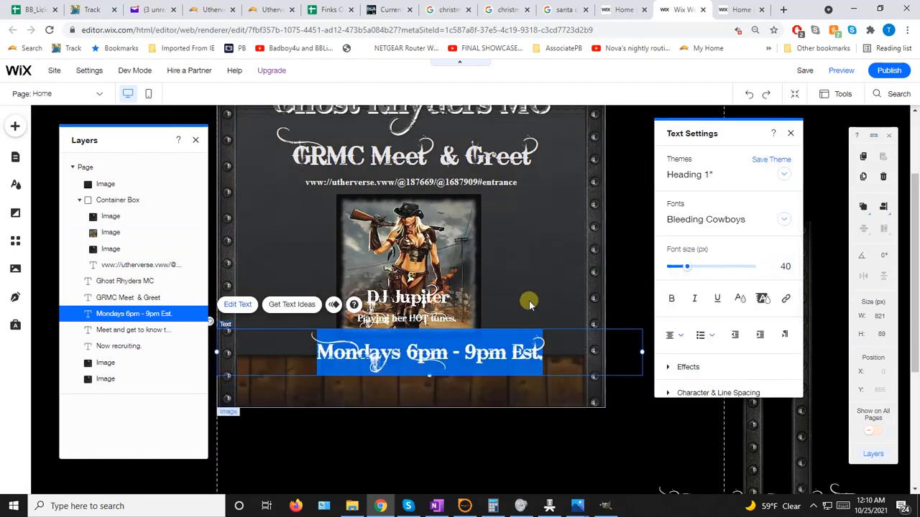
click(527, 302)
drag(480, 355, 463, 363)
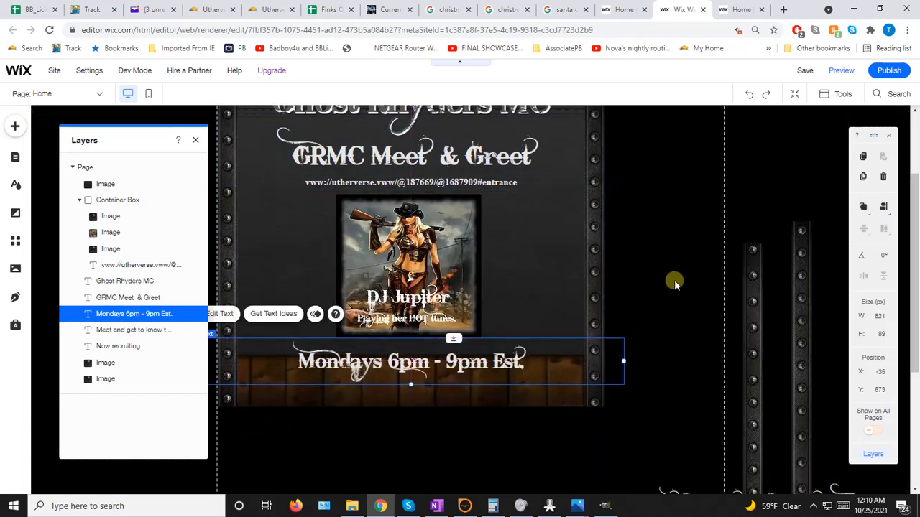
click(674, 280)
Step: Delete the two leftover vertical riveted strip images beside the artwork
click(749, 319)
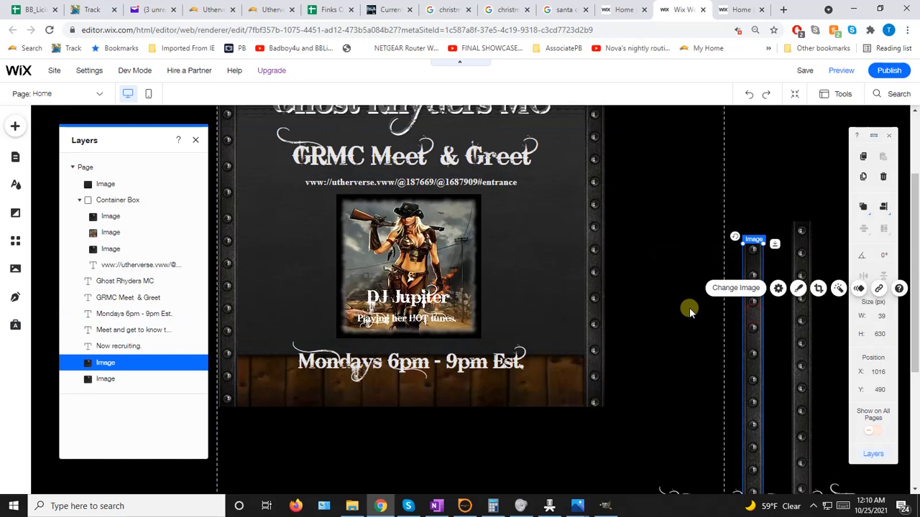
key(Delete)
click(804, 306)
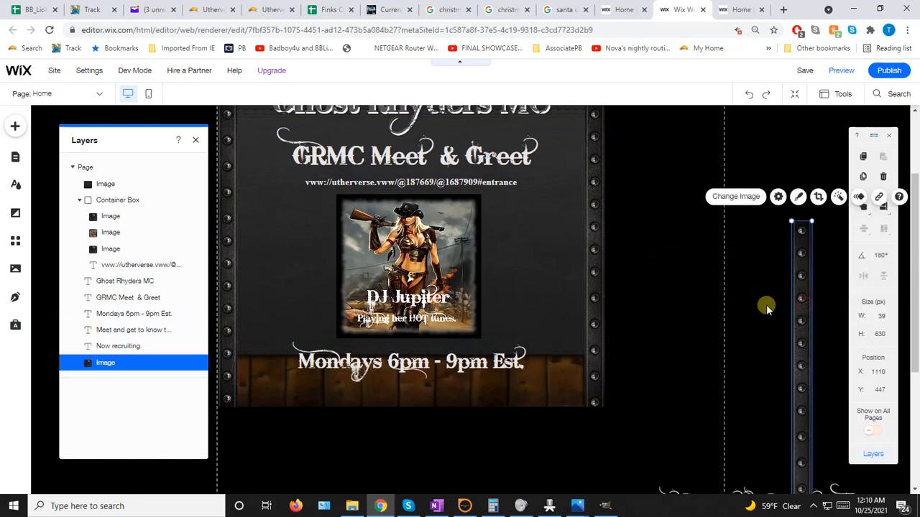
key(Delete)
click(667, 293)
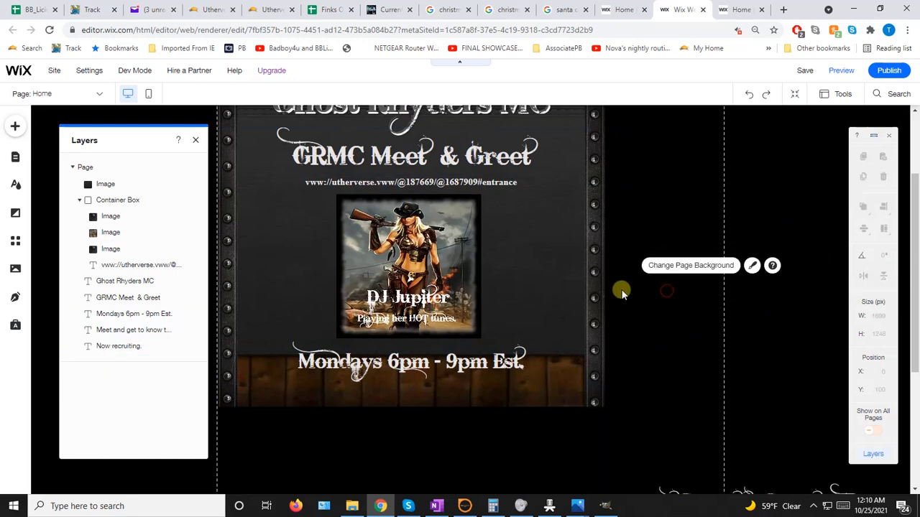
Step: Bring the "Meet and get to know the GRMC crew." and "Now recruiting." texts under the container artwork, stacked and centred at X -35
scroll(623, 292, up, 2)
scroll(622, 291, down, 1)
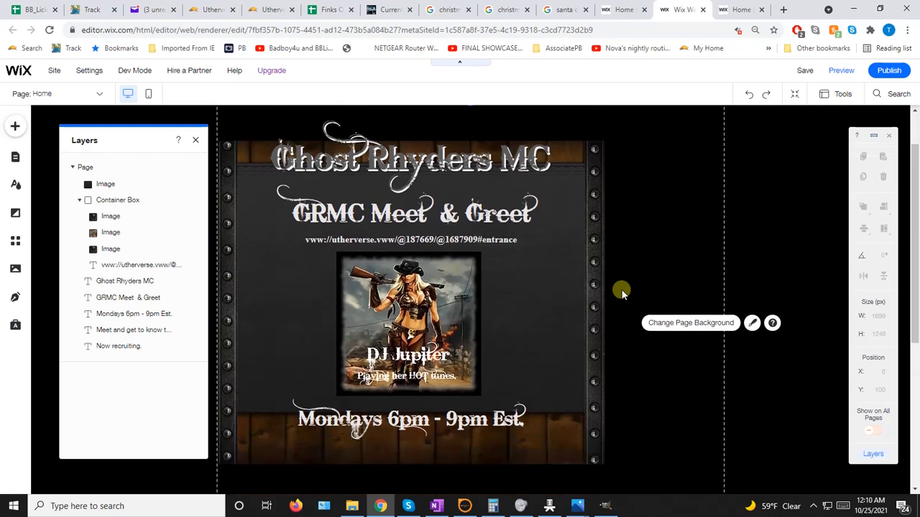
scroll(622, 291, down, 3)
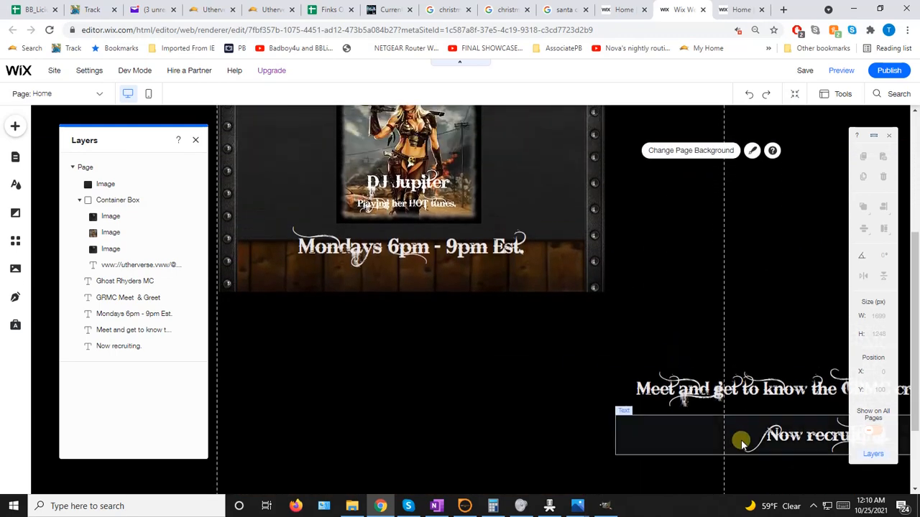
drag(754, 383, 347, 334)
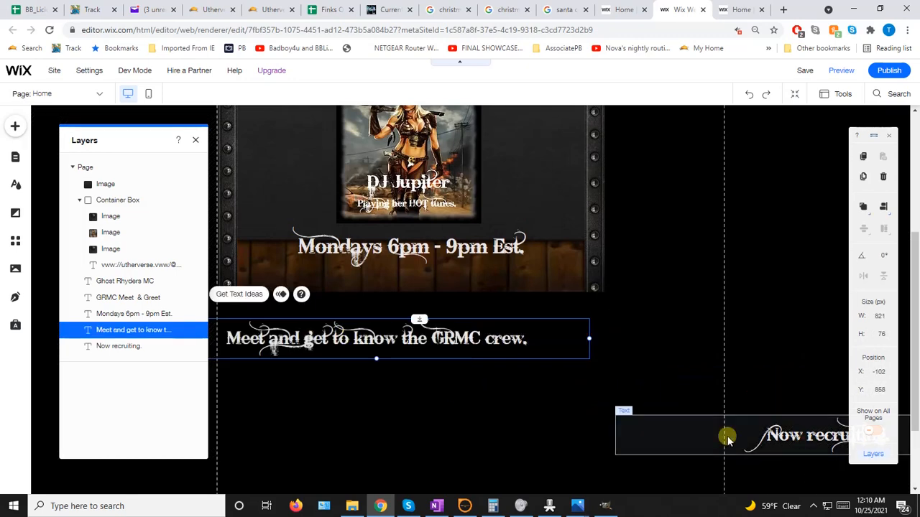
drag(726, 436, 379, 407)
scroll(698, 345, down, 2)
scroll(697, 349, up, 5)
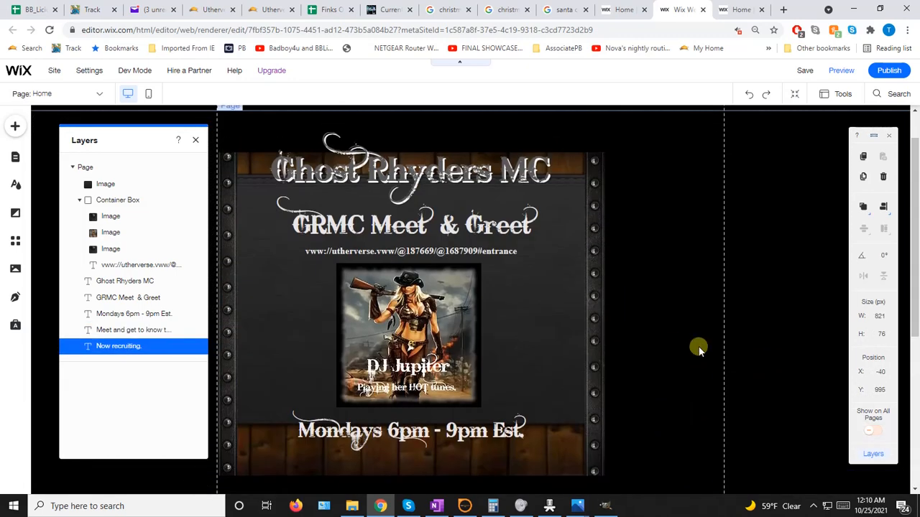
scroll(565, 349, down, 2)
drag(429, 417, 464, 397)
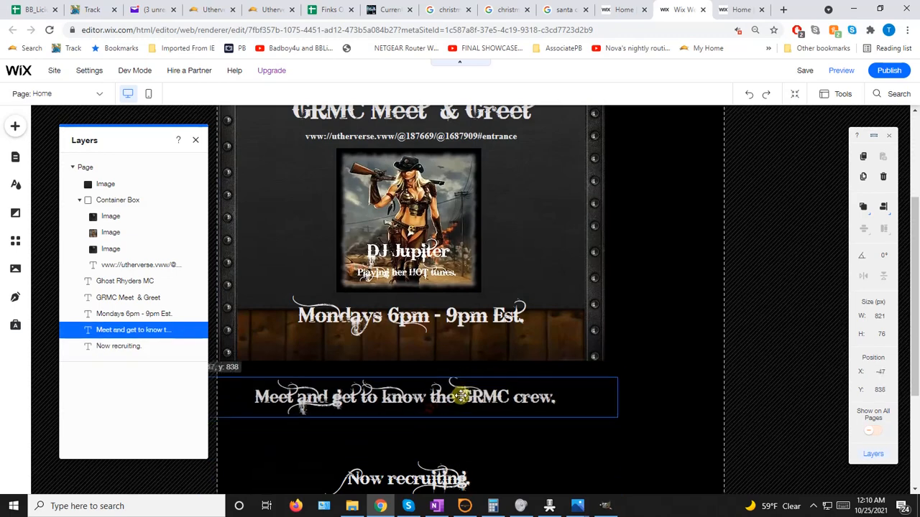
drag(448, 477, 442, 441)
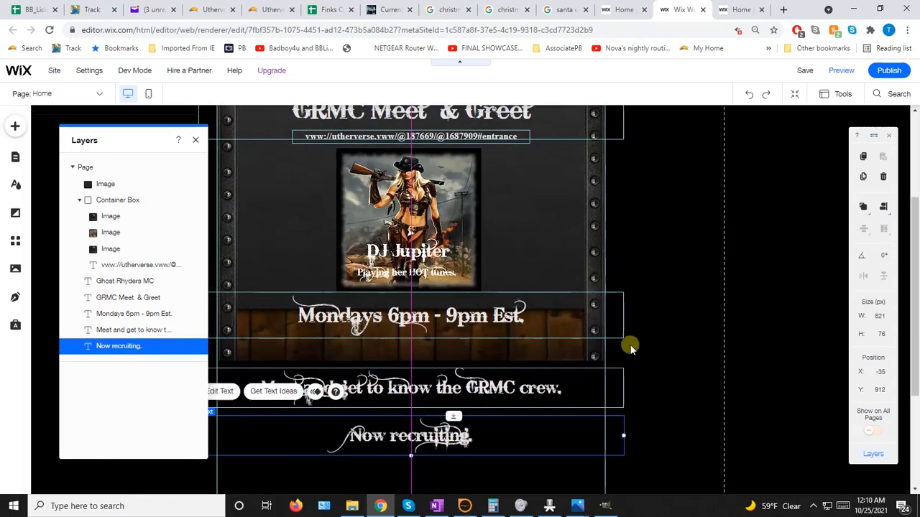
Step: Raise the "Ghost Rhyders MC" title slightly and move "GRMC Meet & Greet" up close beneath it at X -35, Y 230
scroll(630, 348, up, 3)
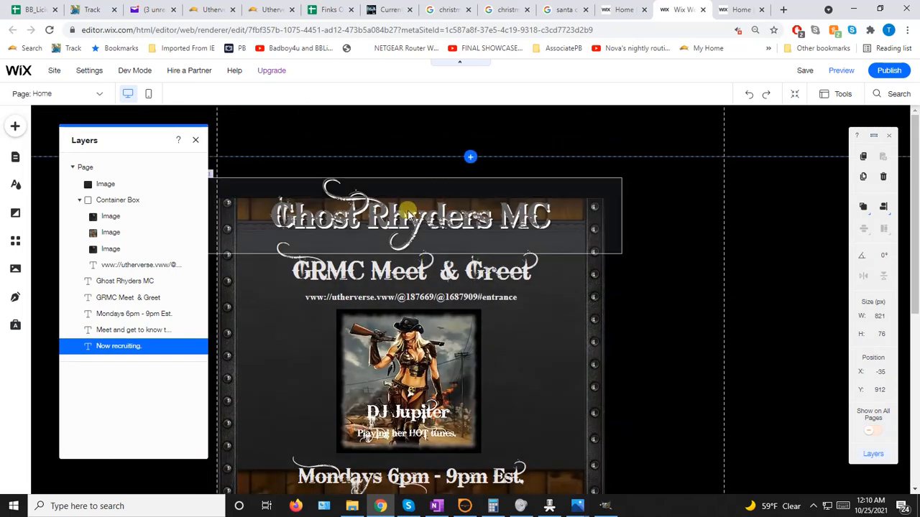
mouse_move(406, 213)
mouse_down()
mouse_move(407, 205)
mouse_move(407, 217)
mouse_up()
drag(404, 270, 405, 248)
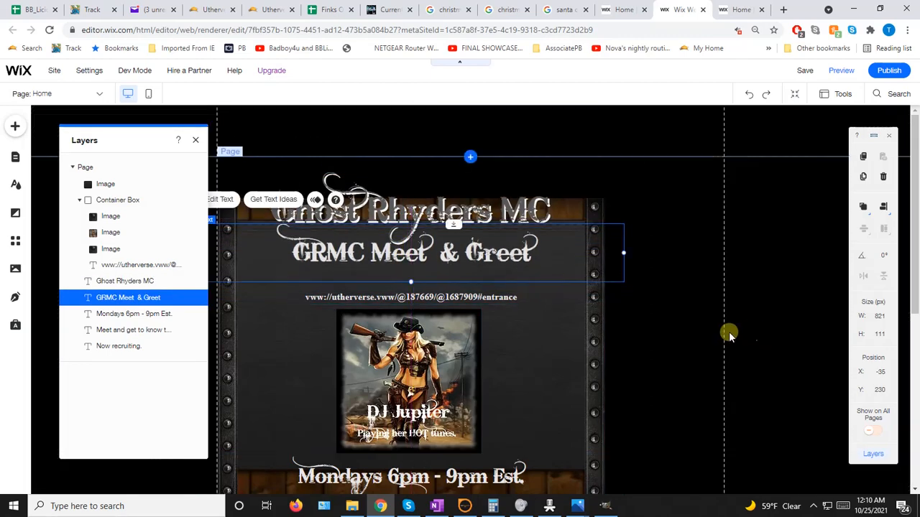
click(725, 334)
Step: Move the vww address up to Y 320 and the DJ Jupiter image up to X 230, Y 353
click(404, 292)
drag(404, 293, 404, 276)
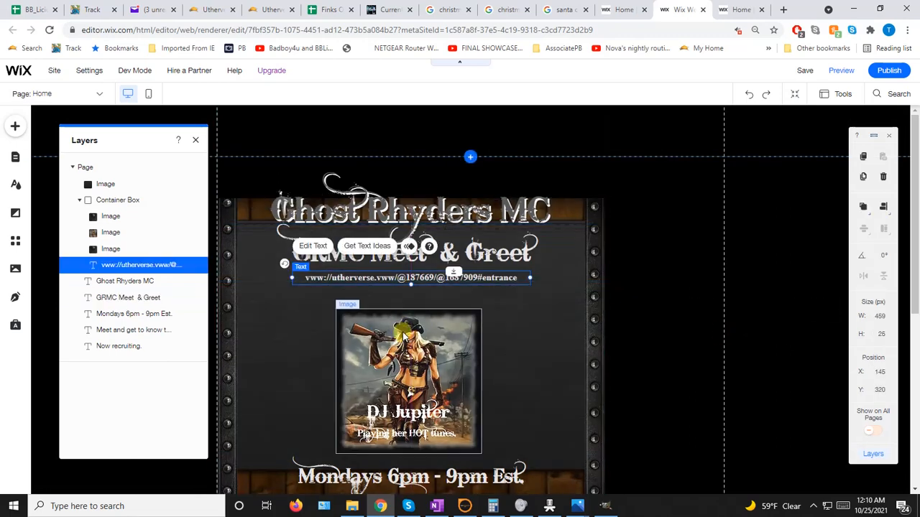
drag(402, 335, 401, 313)
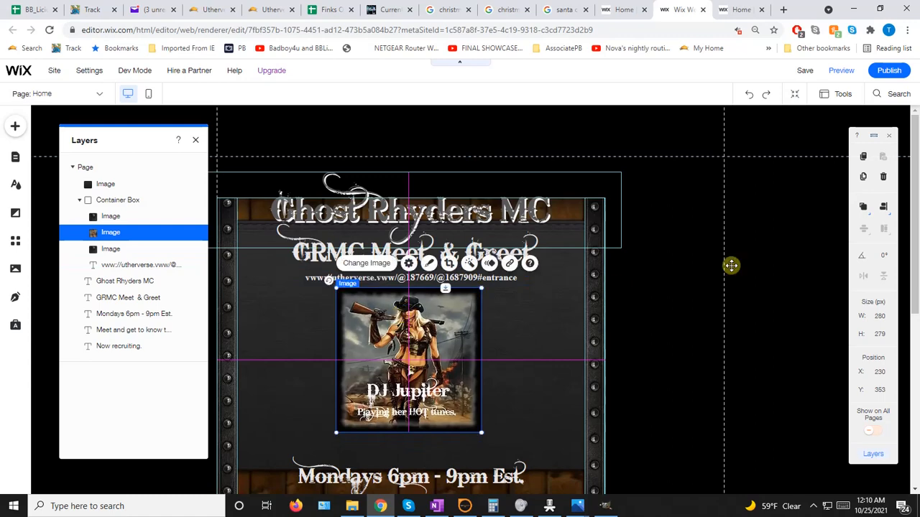
Step: Shift the lower text lines up: "Mondays 6pm - 9pm Est." to Y 612, "Meet and get to know" to Y 692 and "Now recruiting." to Y 840
scroll(487, 312, down, 2)
drag(438, 358, 438, 324)
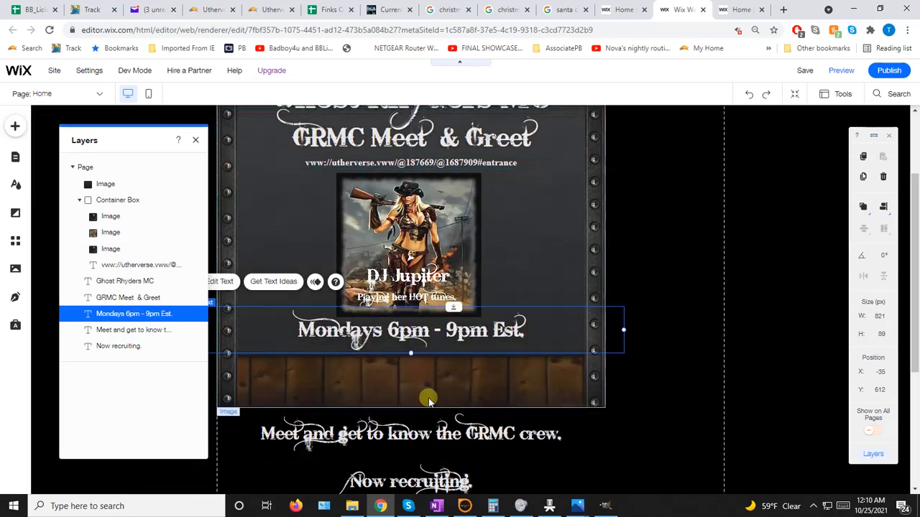
drag(439, 429, 443, 362)
drag(423, 485, 430, 447)
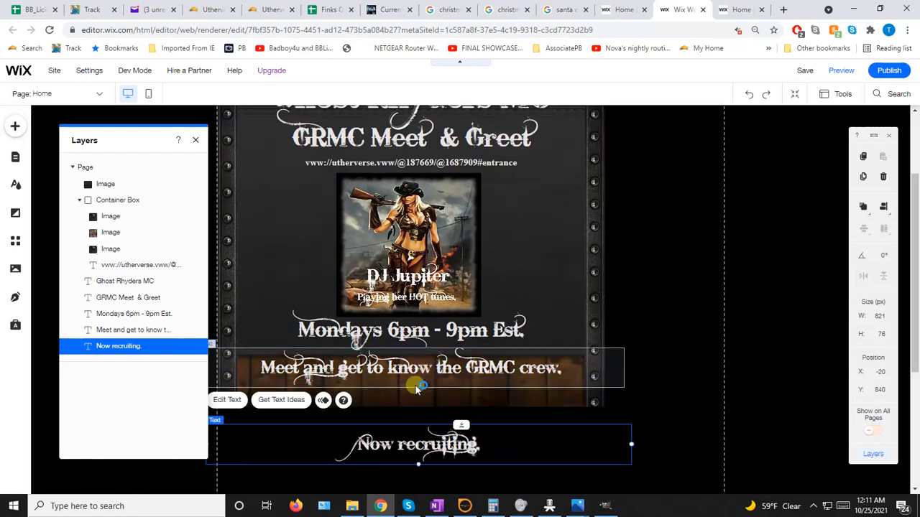
Step: Set the "Meet and get to know the GRMC crew." text to 22 px and append "Now recruiting." to the line
double_click(507, 377)
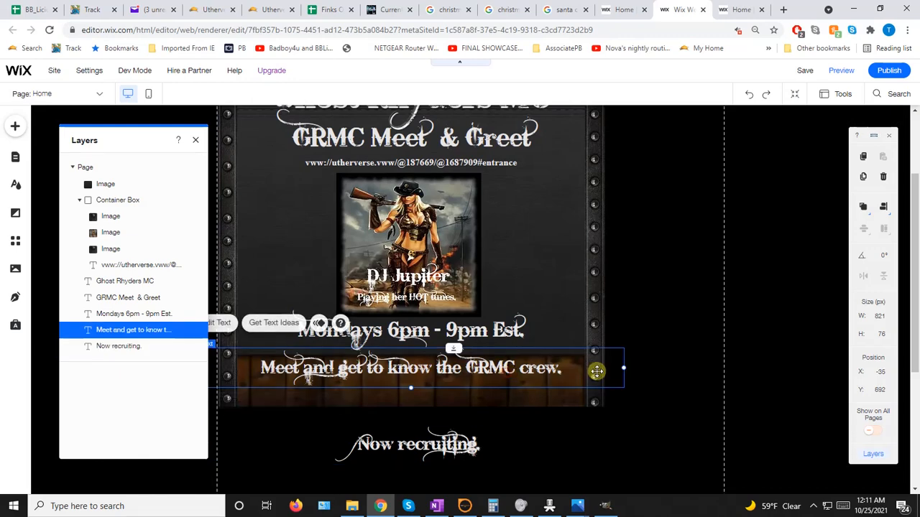
drag(663, 267, 661, 267)
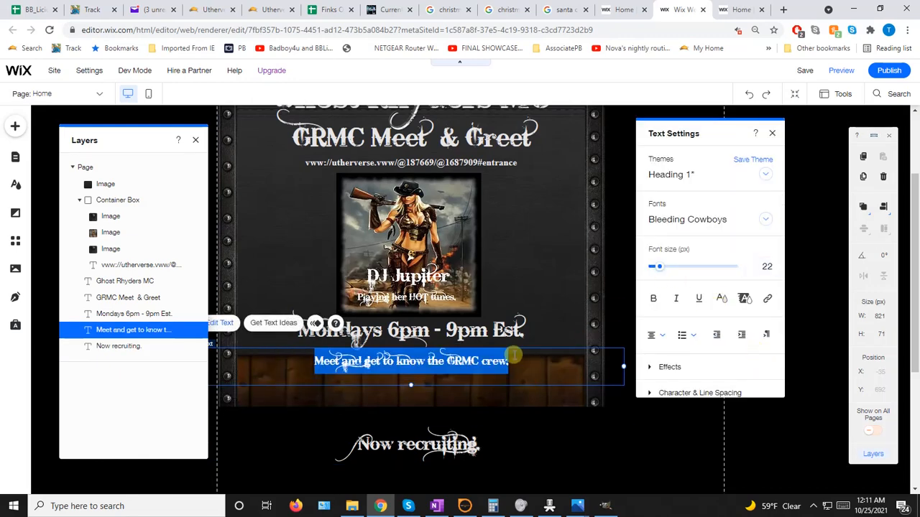
click(516, 355)
text(Now)
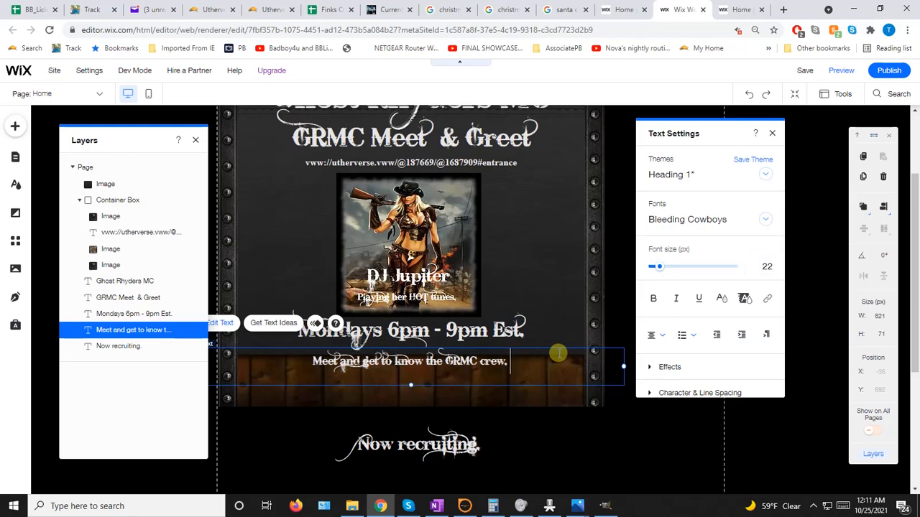
key(BackSpace)
key(BackSpace)
key(BackSpace)
key(BackSpace)
text(Now recruiting.)
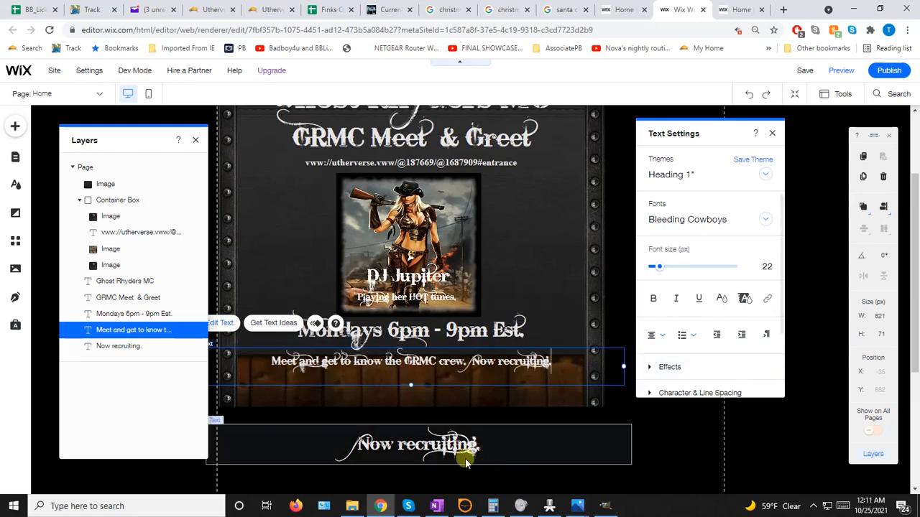
click(658, 445)
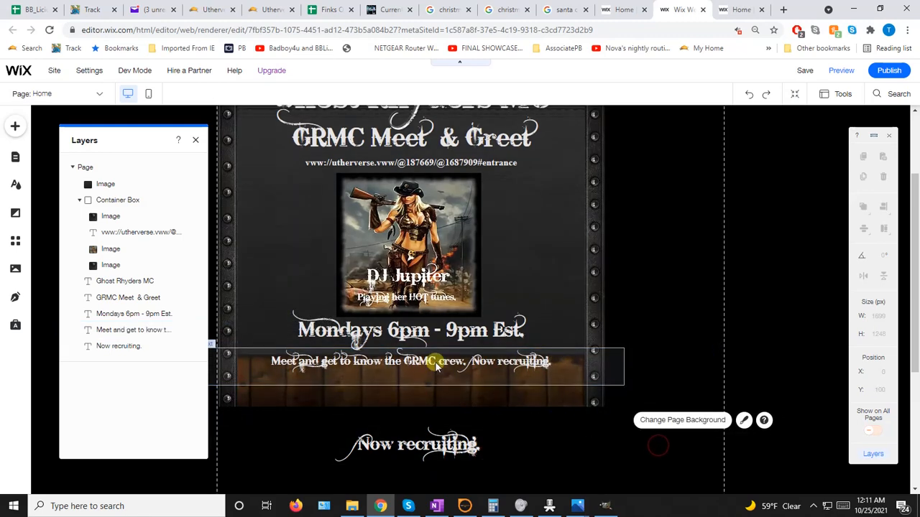
Step: Nudge the combined crew and recruiting line slightly lower and delete the separate "Now recruiting." text element
drag(435, 363, 430, 367)
click(417, 444)
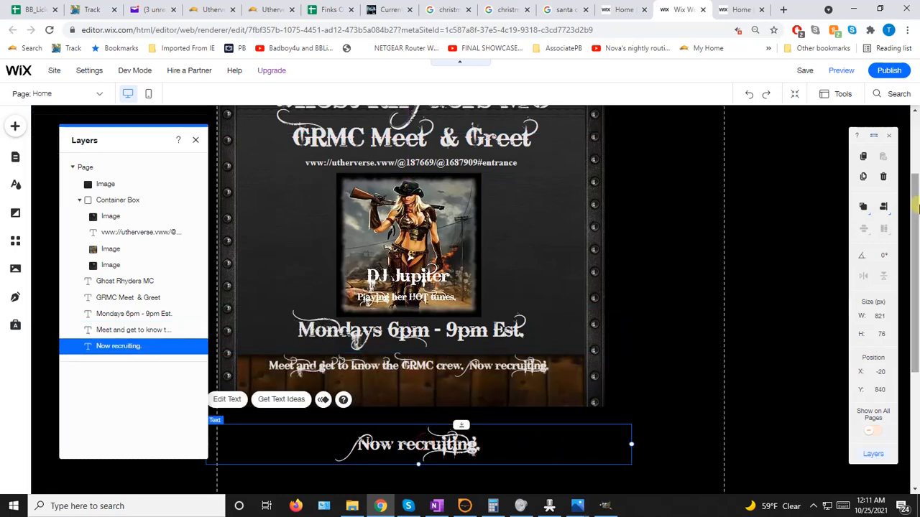
key(Delete)
Step: Lower the combined crew line onto the bottom wooden band at X -40, Y 722 and move the Mondays text down just above it
scroll(691, 269, up, 2)
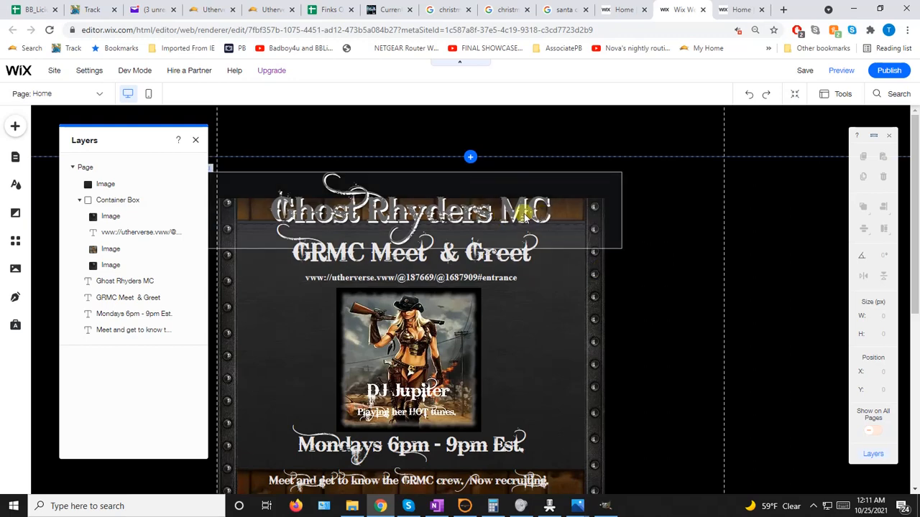
scroll(515, 296, down, 2)
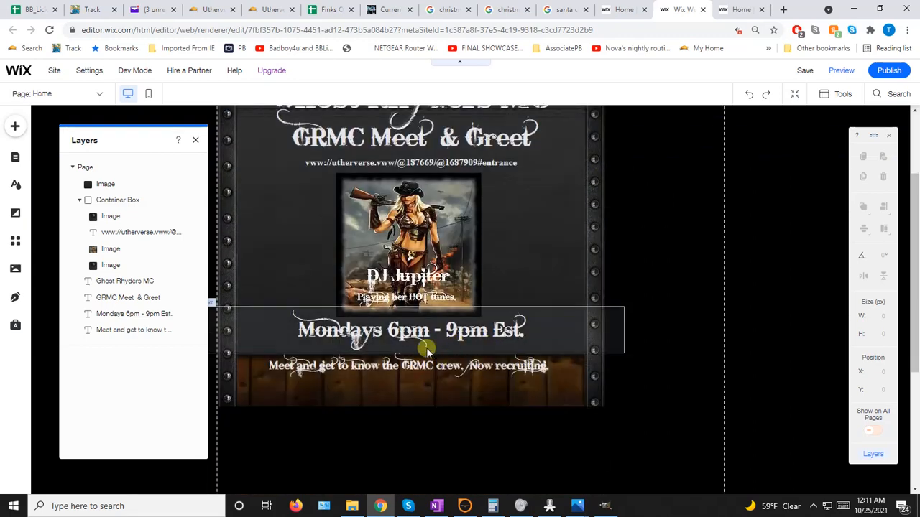
click(415, 370)
drag(414, 370, 415, 376)
drag(410, 343, 409, 350)
Step: Set the font size of the "Meet and get to know the GRMC crew. Now recruiting." line to 25 px
click(448, 384)
double_click(447, 382)
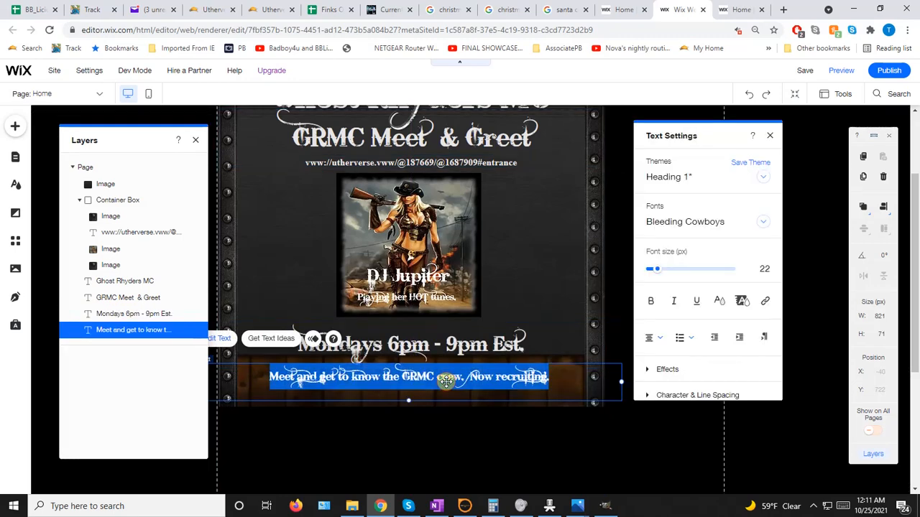
drag(662, 274, 660, 274)
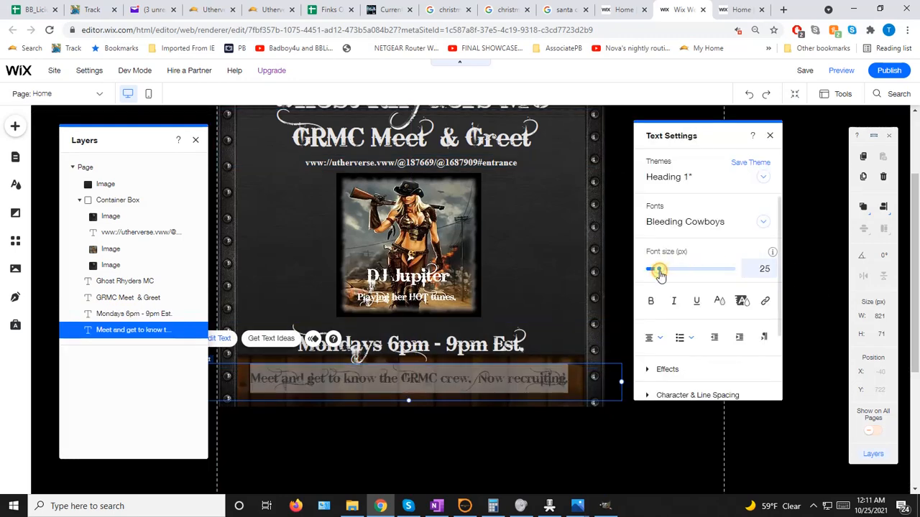
click(770, 135)
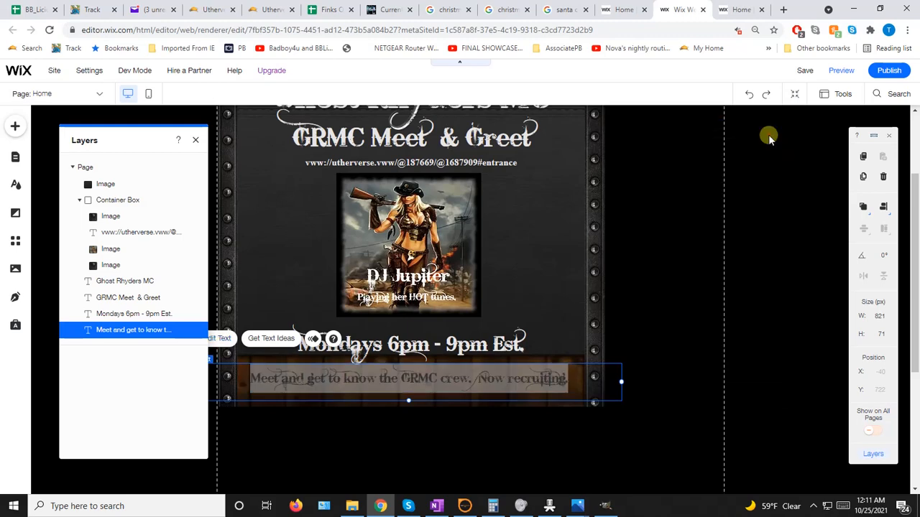
click(668, 325)
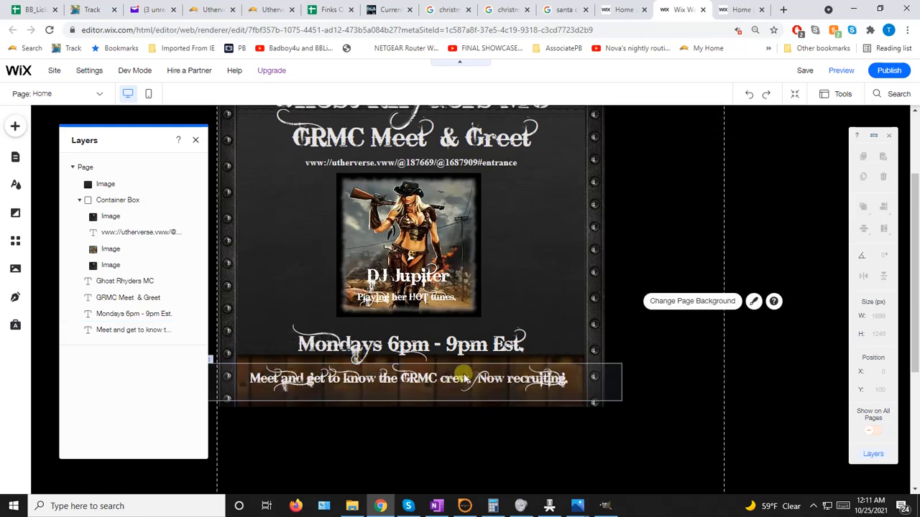
scroll(506, 315, up, 3)
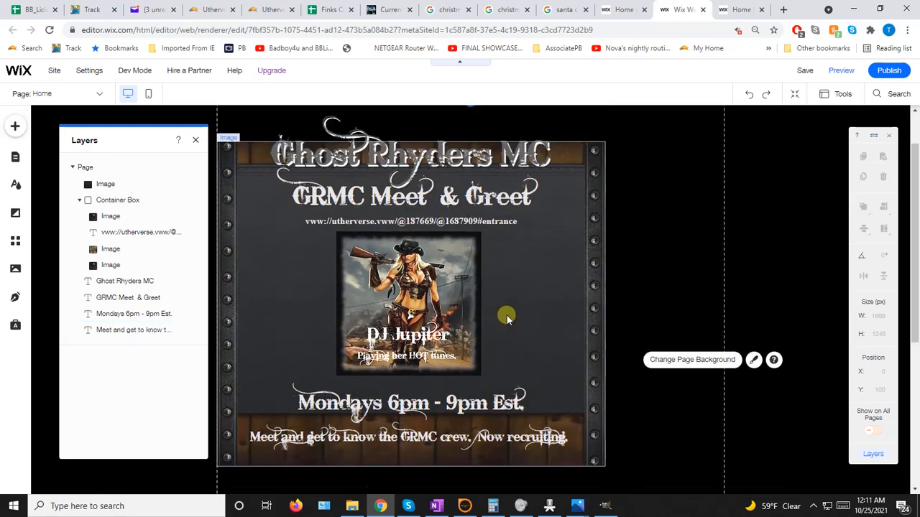
scroll(507, 315, down, 1)
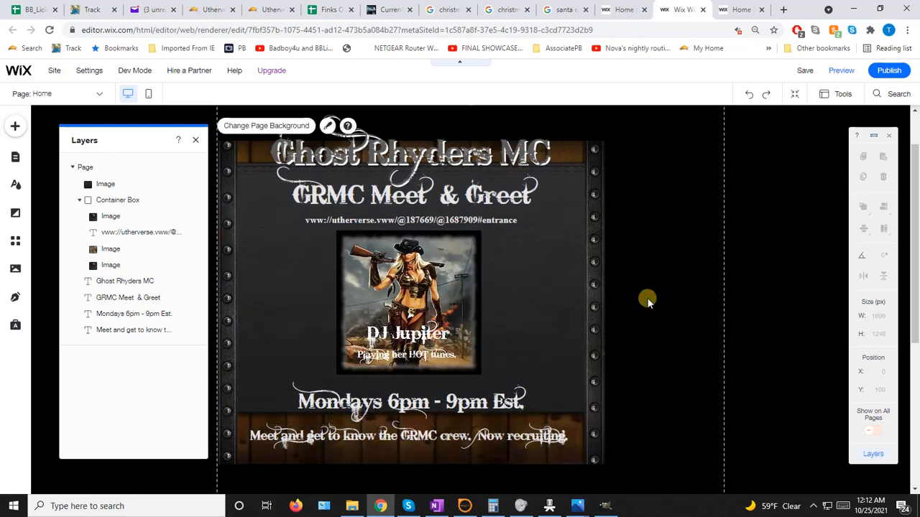
Step: Move the DJ Jupiter image slightly lower, to X 230, Y 370
drag(400, 309, 400, 317)
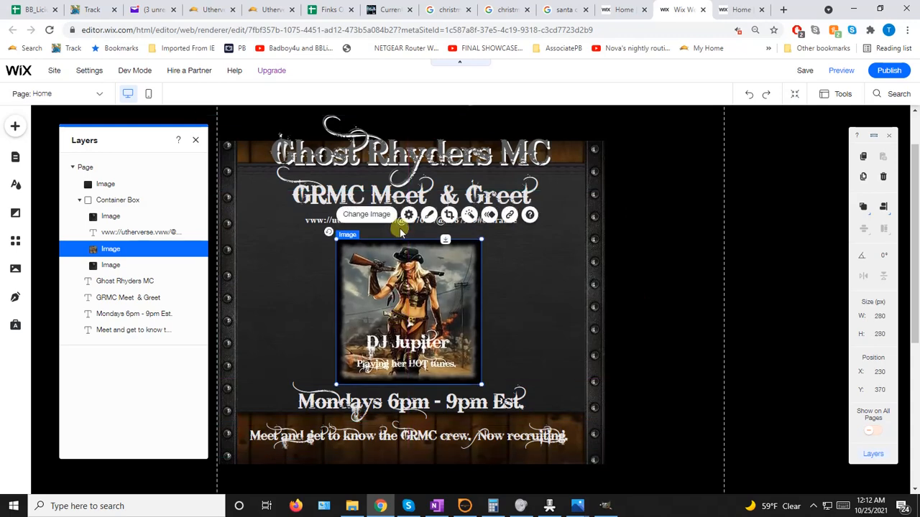
click(706, 225)
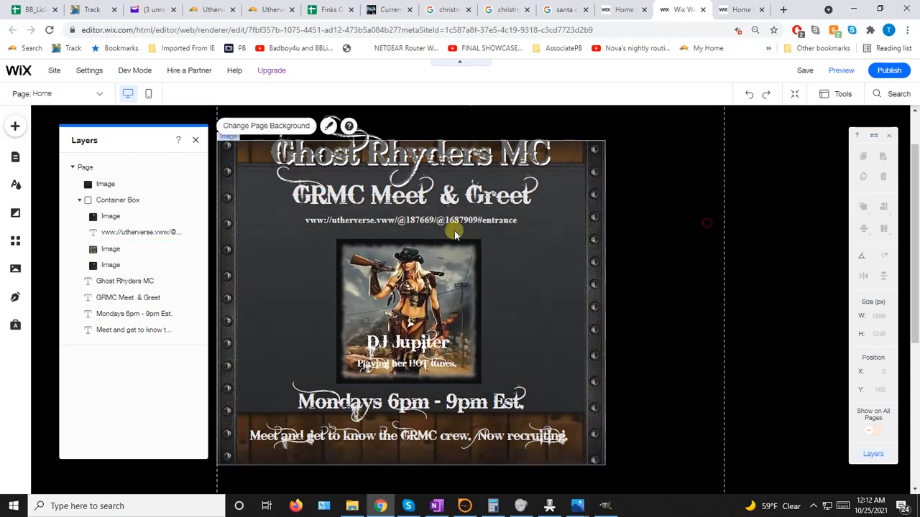
click(437, 216)
click(669, 243)
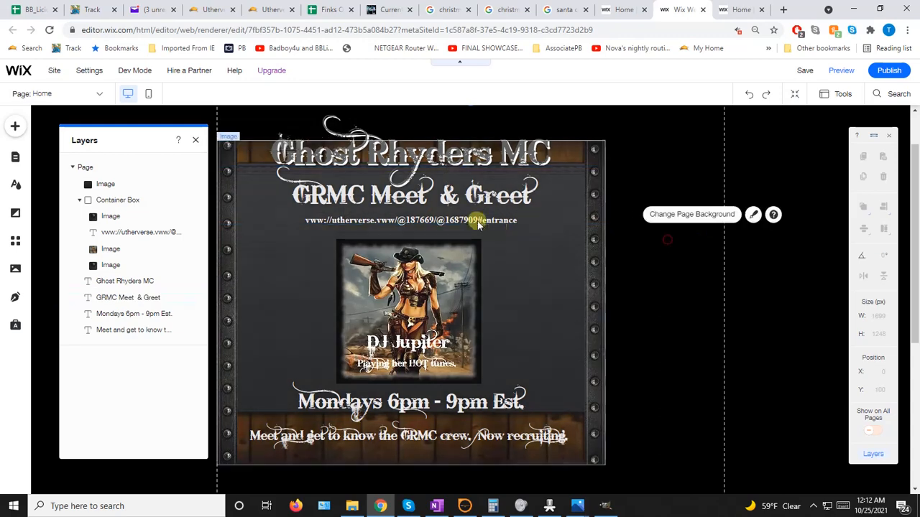
click(472, 228)
drag(473, 227, 472, 230)
click(748, 94)
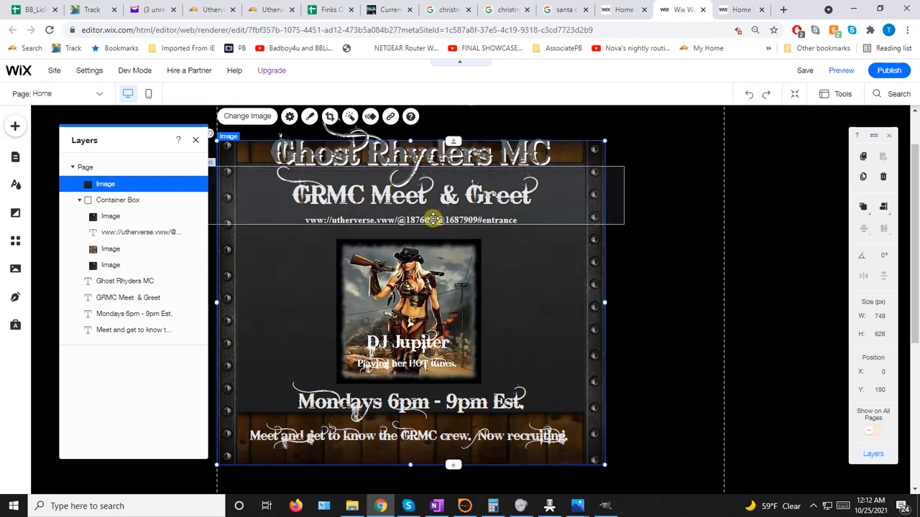
Step: Select the vww:// web address text inside the container box and nudge it down to Y 336, just above the DJ image
right_click(434, 219)
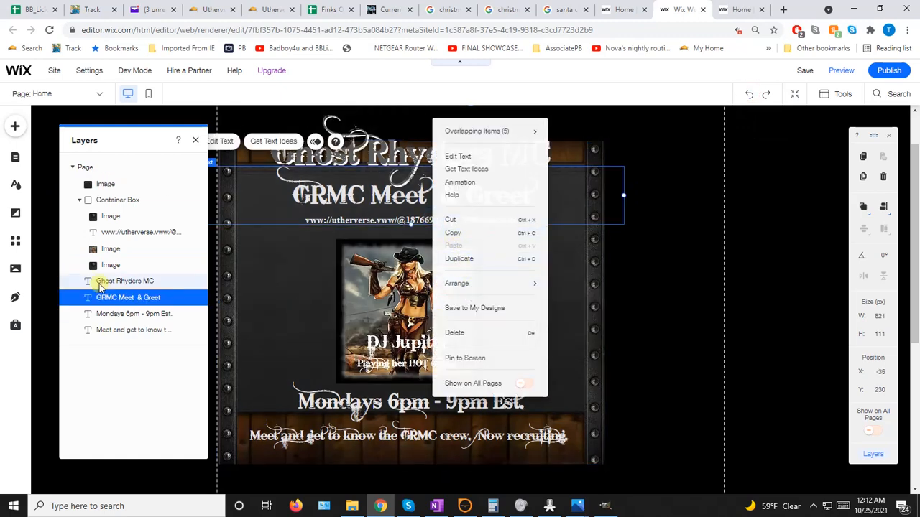
click(112, 233)
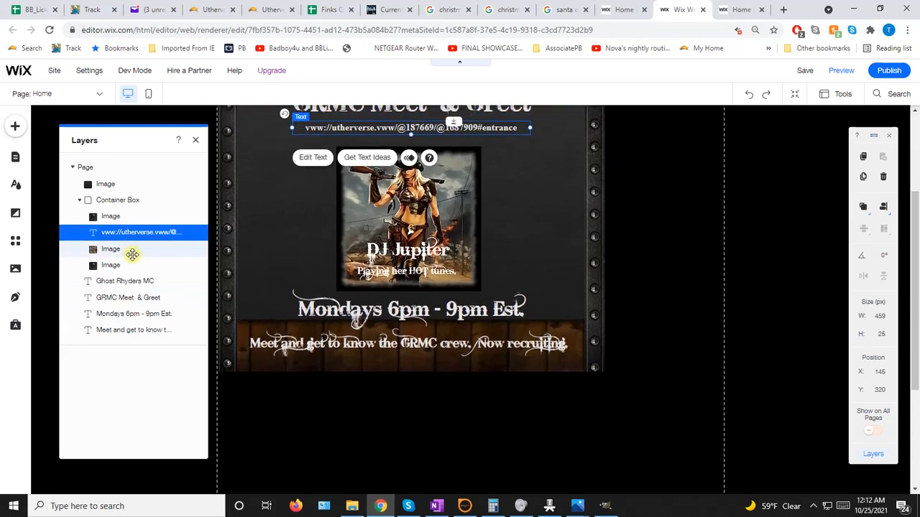
scroll(536, 261, up, 3)
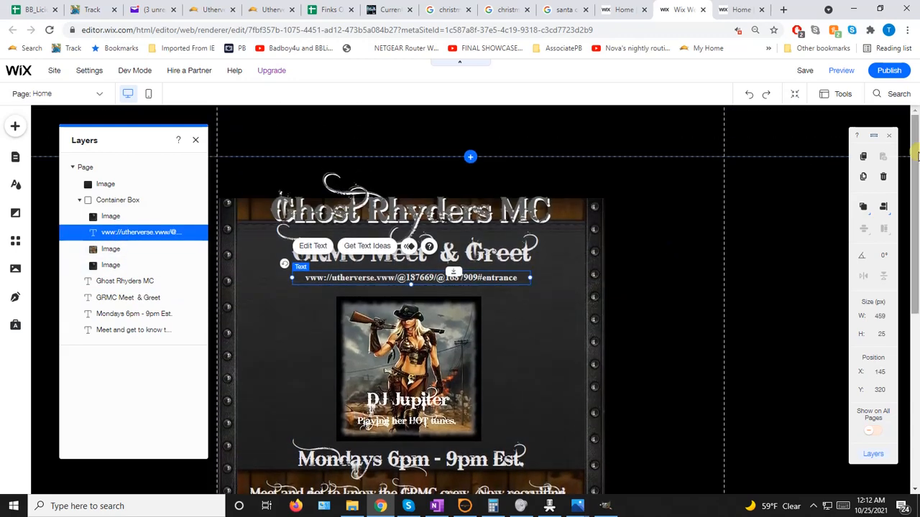
key(Down)
key(Down)
key(Down)
key(Down)
key(Down)
key(Down)
key(Down)
key(Down)
key(Down)
key(Down)
key(Down)
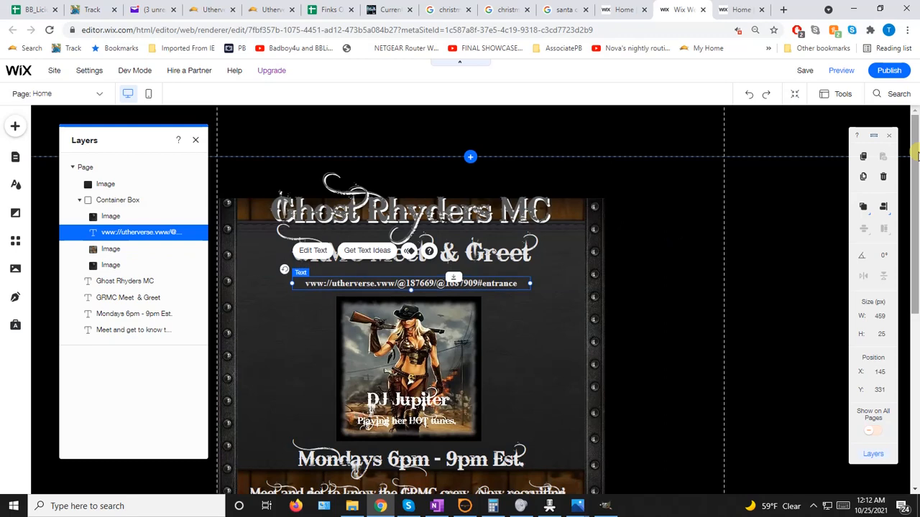
key(Down)
key(Down)
key(Down)
key(Down)
key(Down)
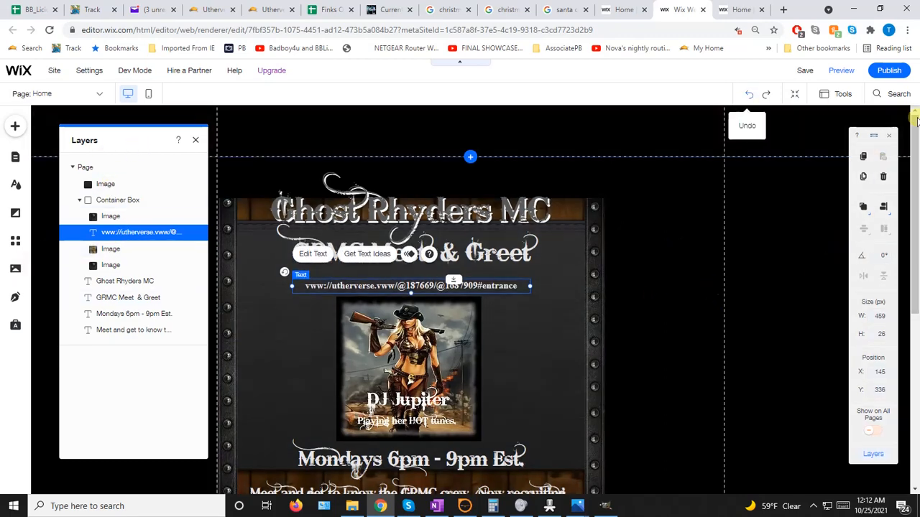
click(844, 94)
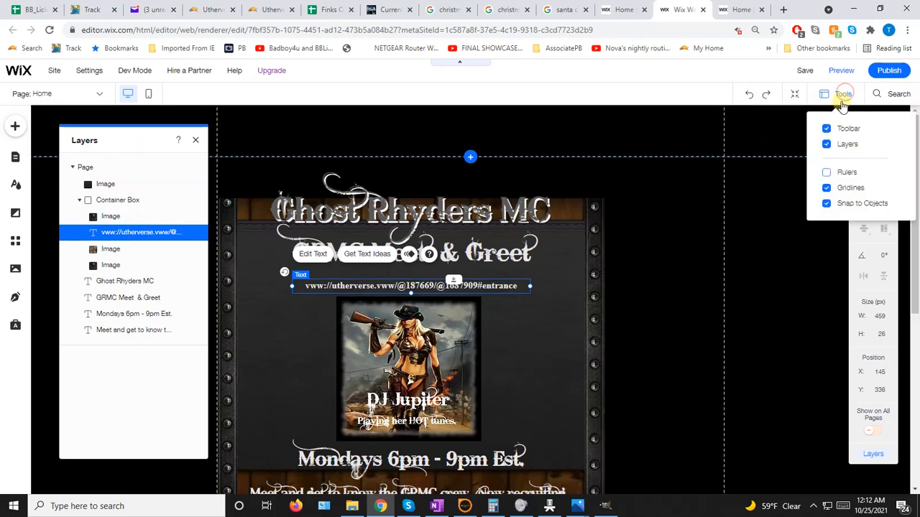
click(631, 279)
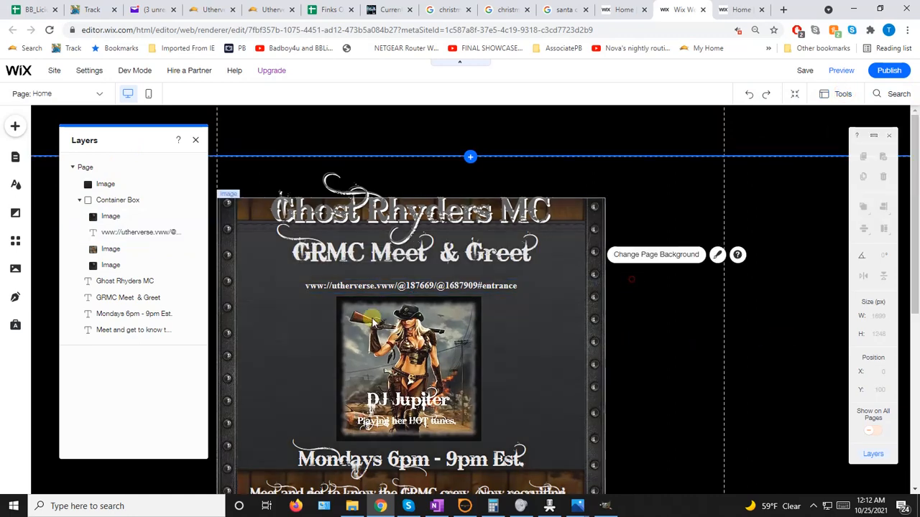
Step: Lower the GRMC Meet & Greet heading to about Y 246 and bring the Ghost Rhyders MC title down closer to it
drag(392, 253, 397, 262)
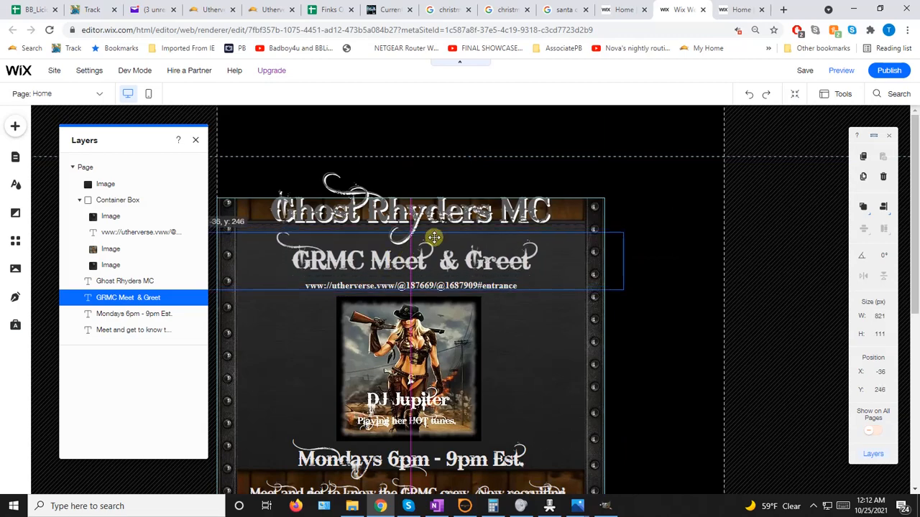
mouse_move(434, 237)
mouse_down()
mouse_move(435, 217)
mouse_move(438, 230)
mouse_up()
click(635, 314)
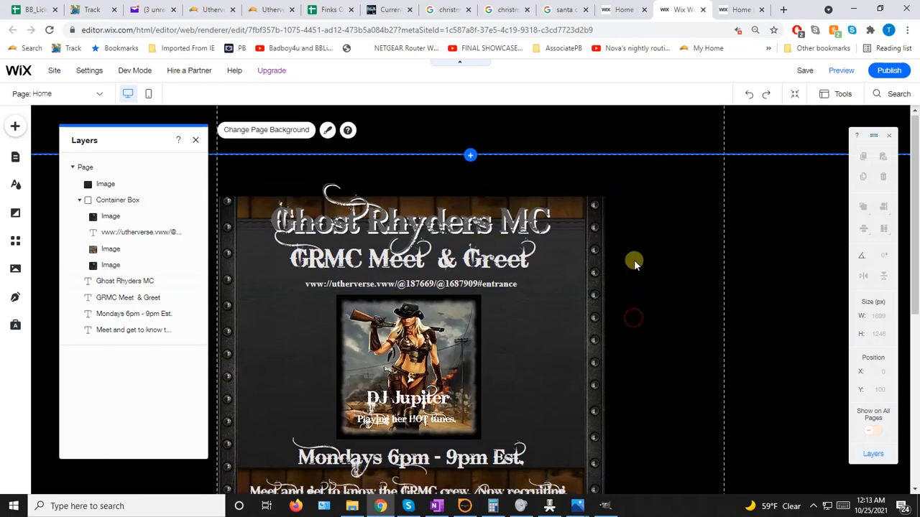
Step: Hide the layer list and look over the whole calendar graphic from its title to the wooden base band
scroll(634, 261, down, 2)
click(686, 227)
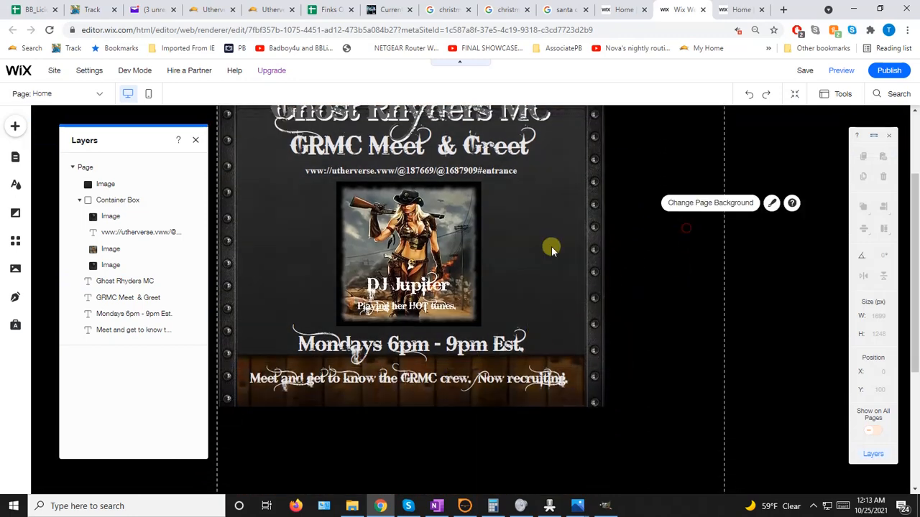
click(194, 140)
click(702, 304)
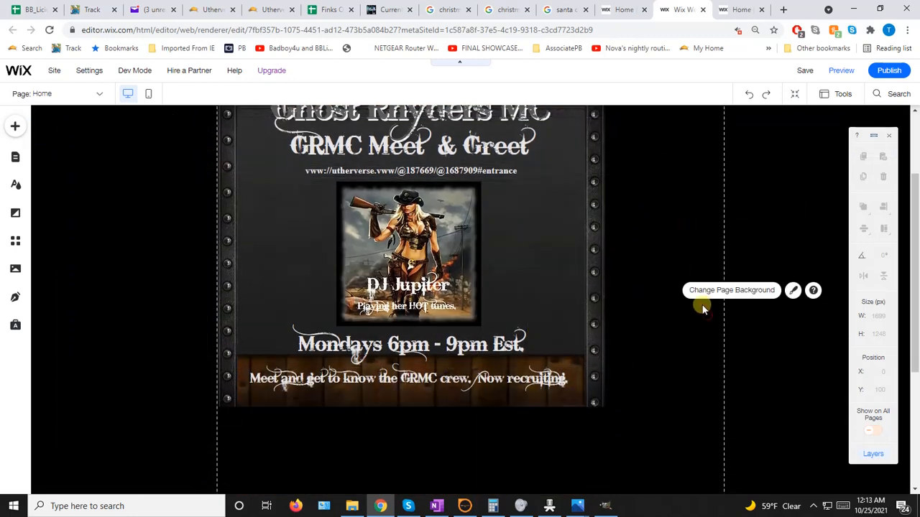
scroll(700, 302, up, 1)
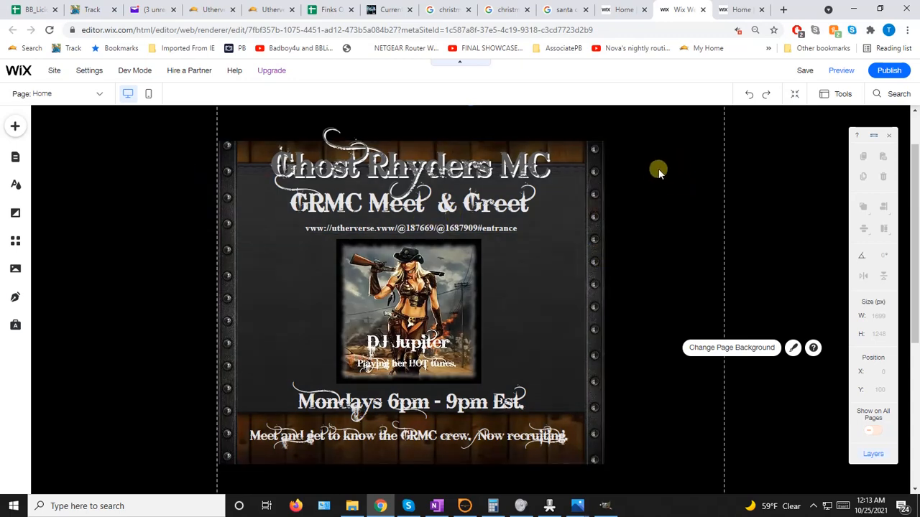
click(676, 188)
scroll(674, 193, down, 3)
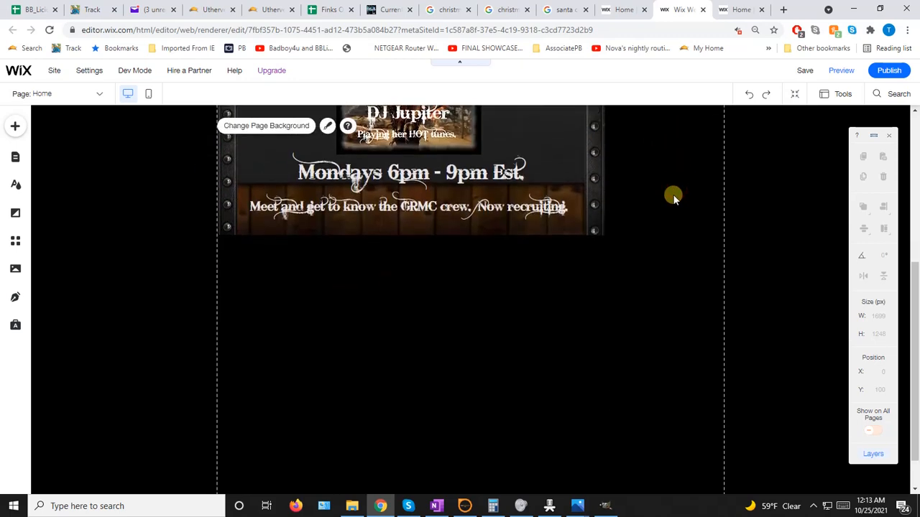
scroll(674, 195, up, 3)
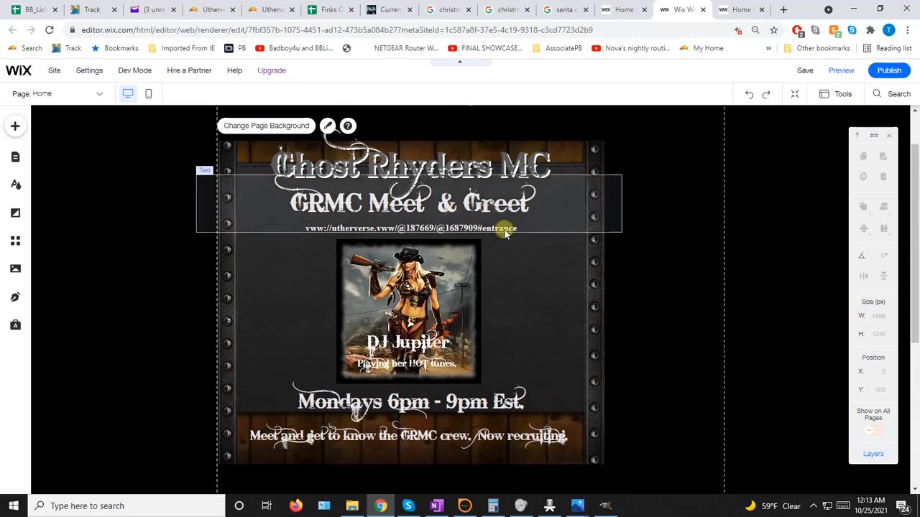
Step: Save the site with the eventscaldemo address, publish it and open the live page
click(804, 75)
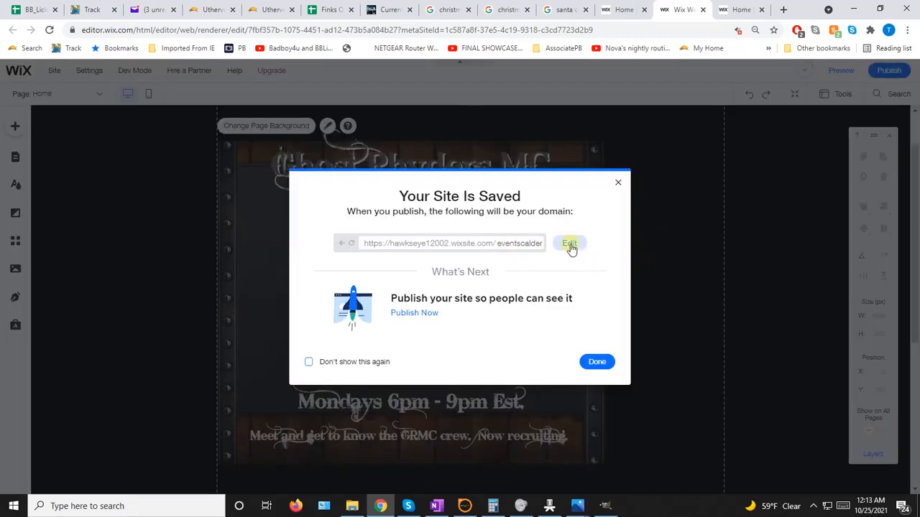
click(567, 244)
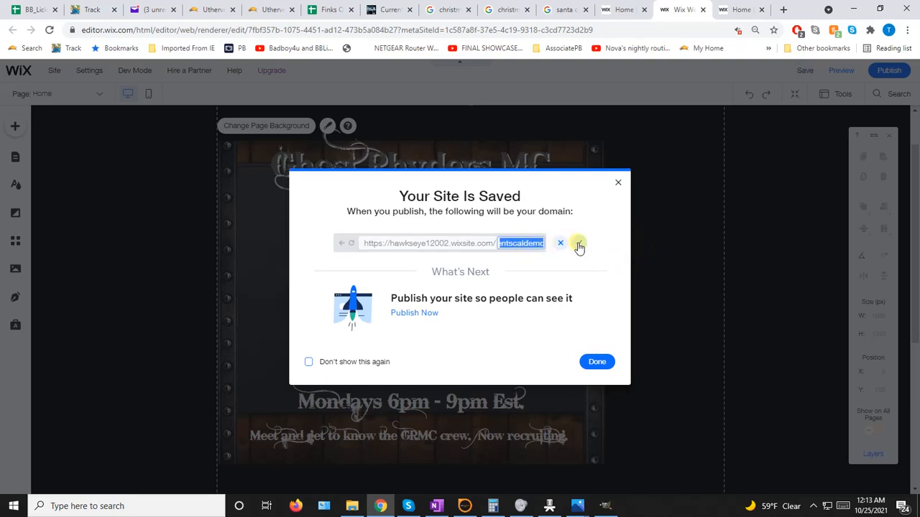
click(577, 244)
click(426, 314)
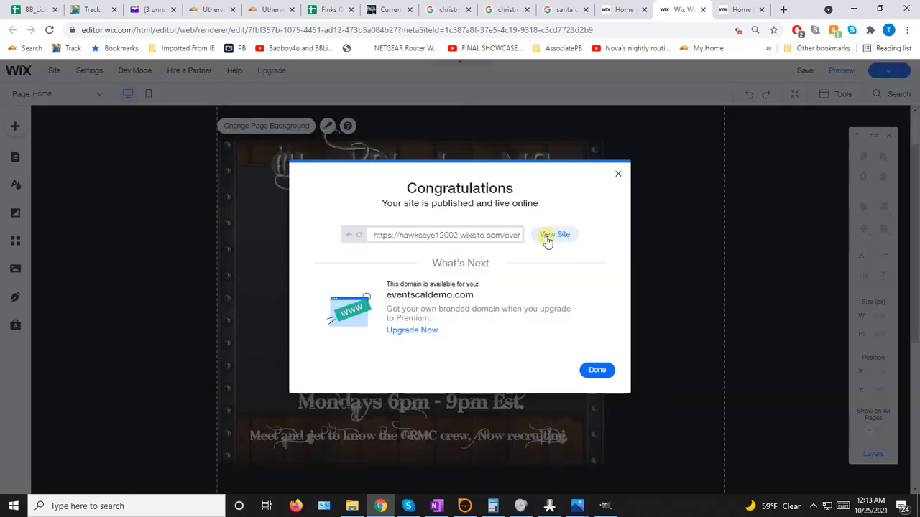
click(550, 236)
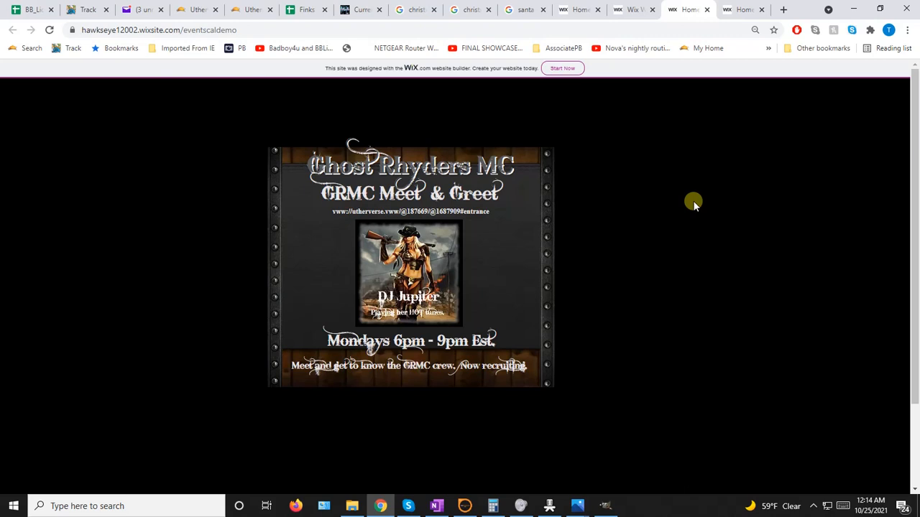
Step: Capture a 698x620 screen area around the published graphic with black margin and upload the screenshot
key(Print)
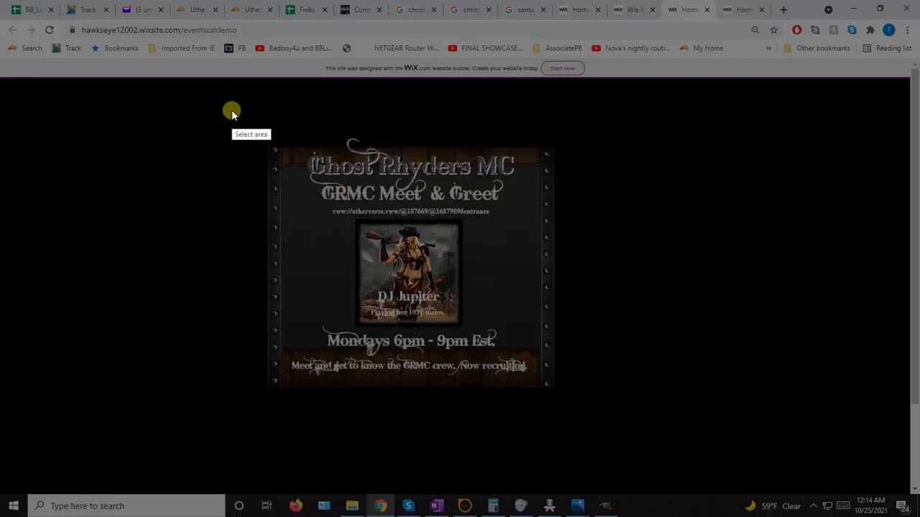
drag(225, 87, 625, 441)
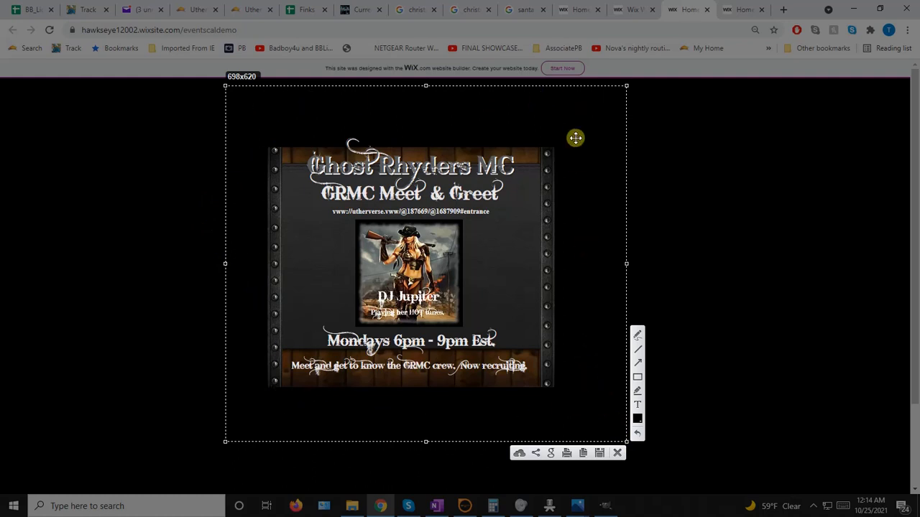
click(518, 453)
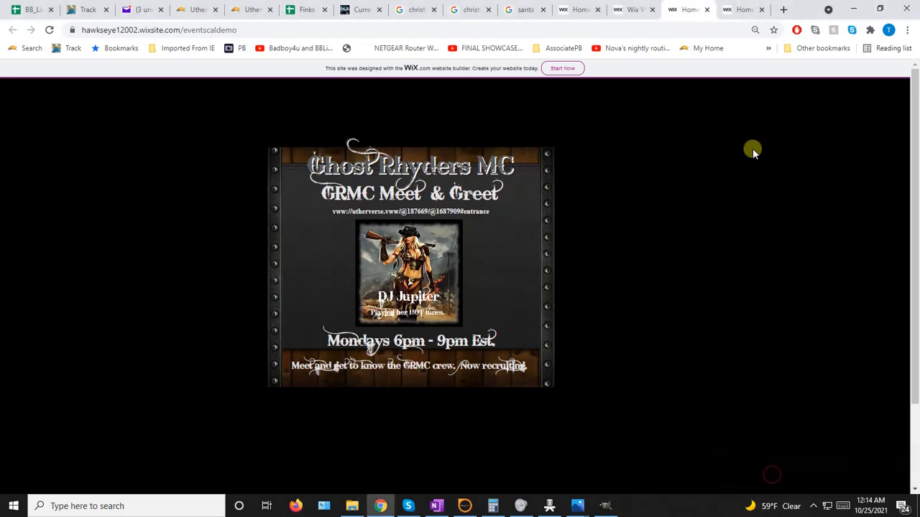
Step: Open the uploaded screenshot's copied link, prnt.sc/1x9rmpp, in a new browser tab and bring the image into view
click(783, 10)
right_click(745, 30)
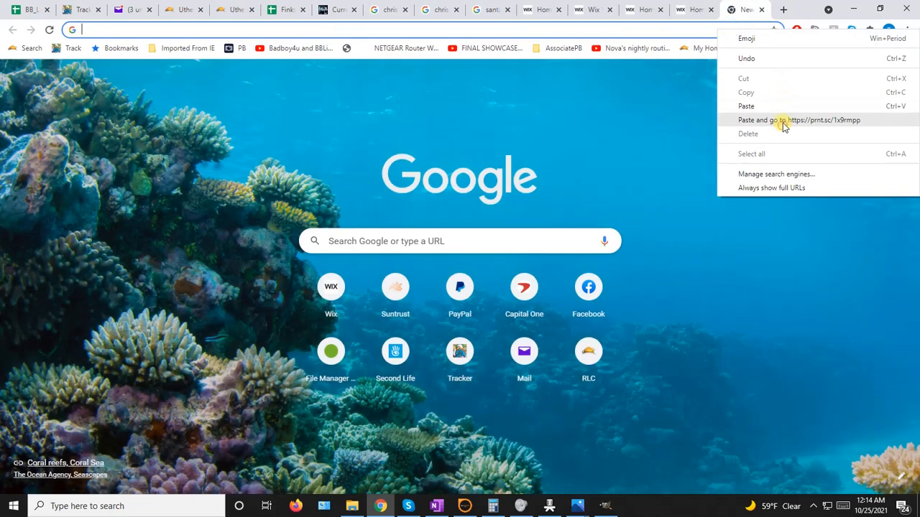
click(781, 120)
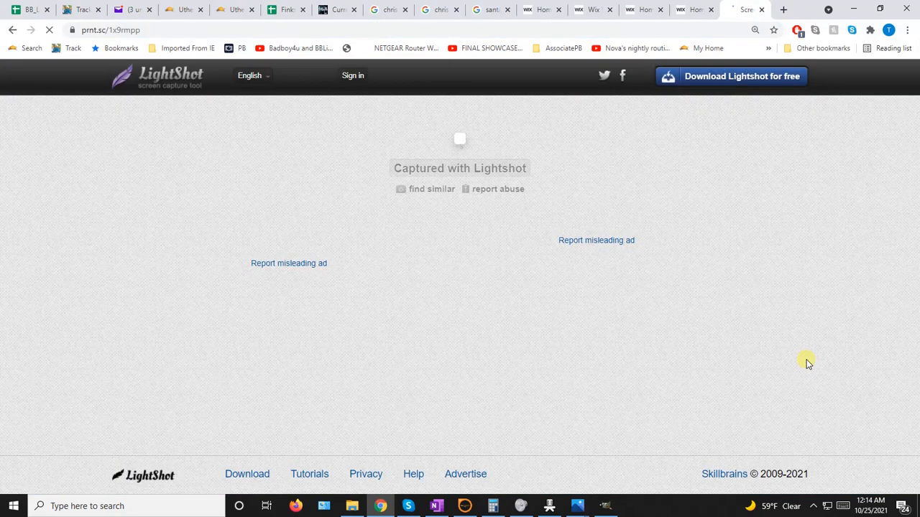
scroll(784, 300, down, 1)
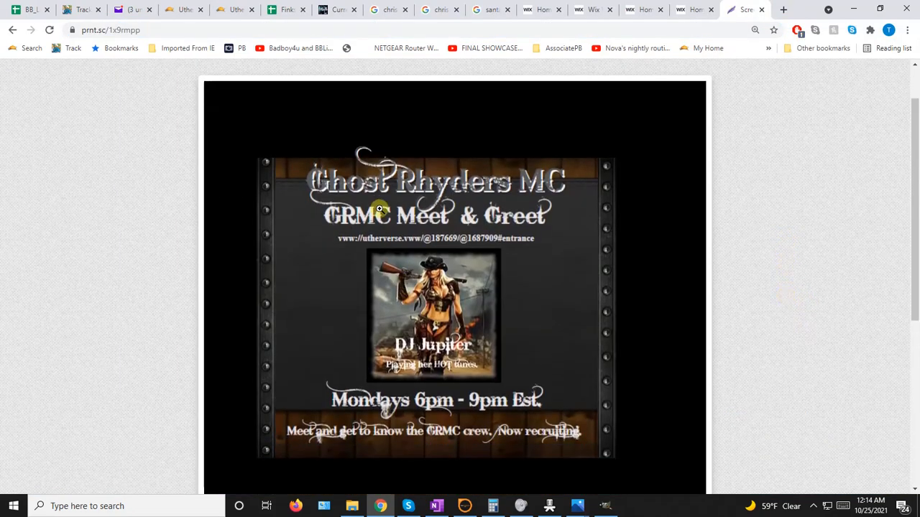
Step: Start saving the uploaded screenshot image as a PNG file and look for a destination folder
right_click(399, 205)
click(414, 228)
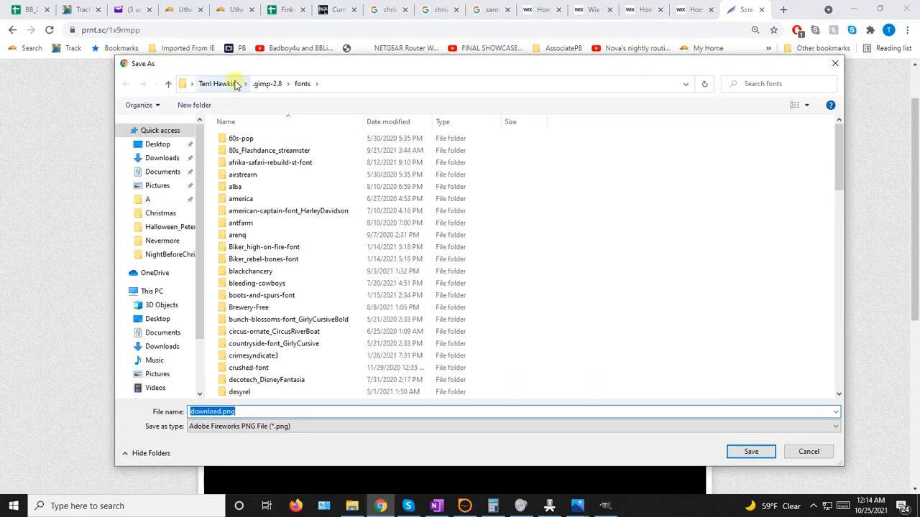
scroll(162, 352, down, 2)
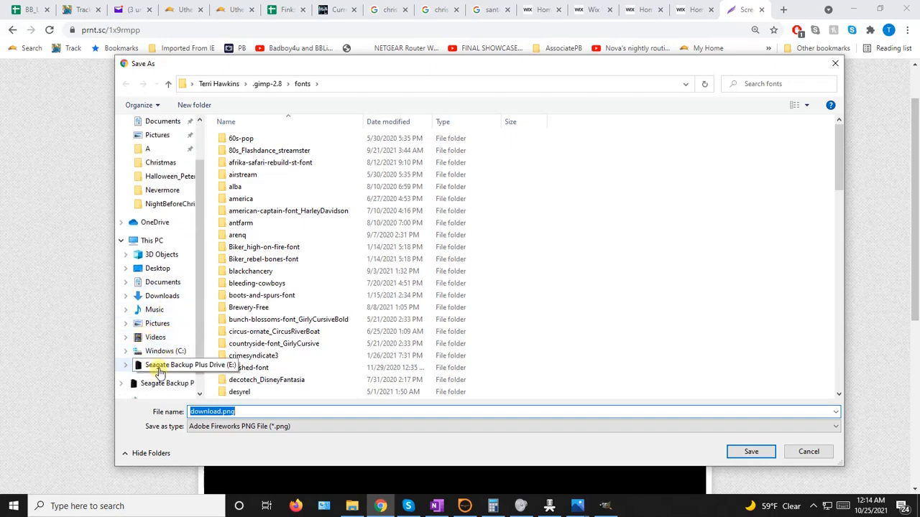
Step: Browse to the BulletinTextures folder on Seagate Backup Plus Drive (E:) as the save location for the downloaded image
click(164, 366)
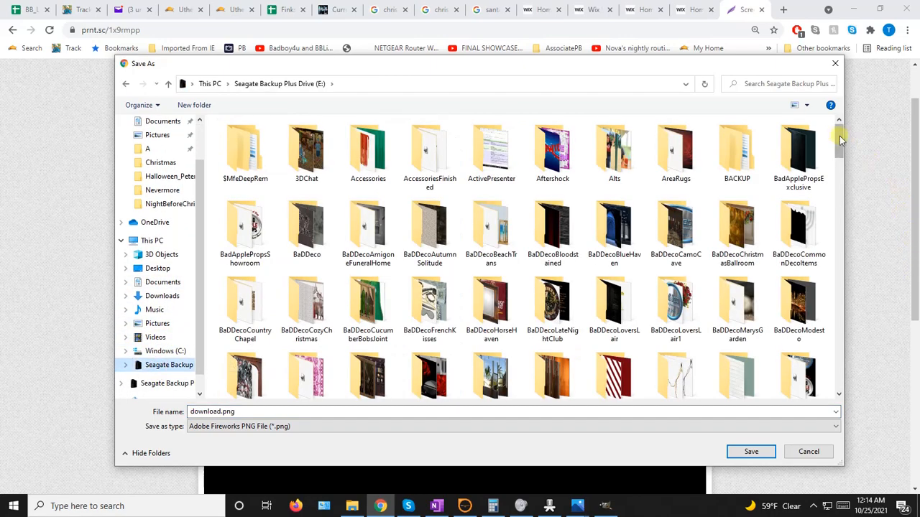
drag(839, 137, 841, 186)
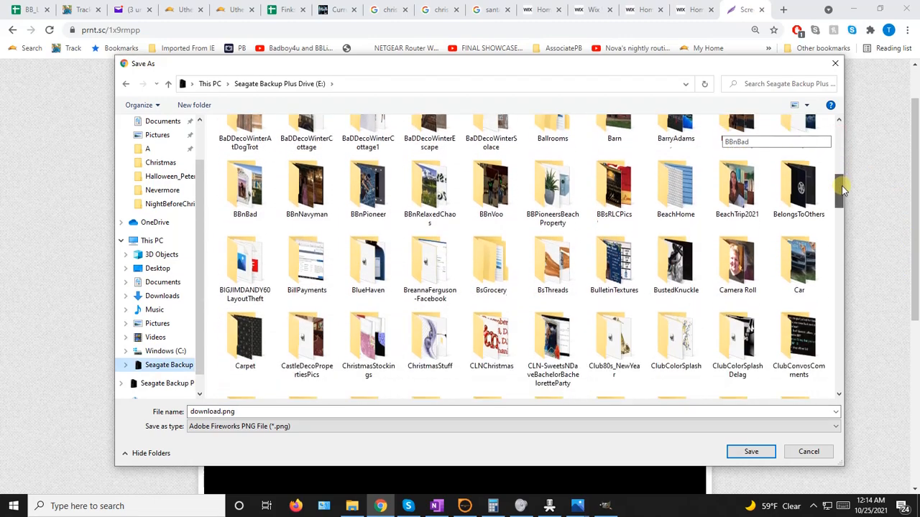
click(617, 284)
double_click(617, 284)
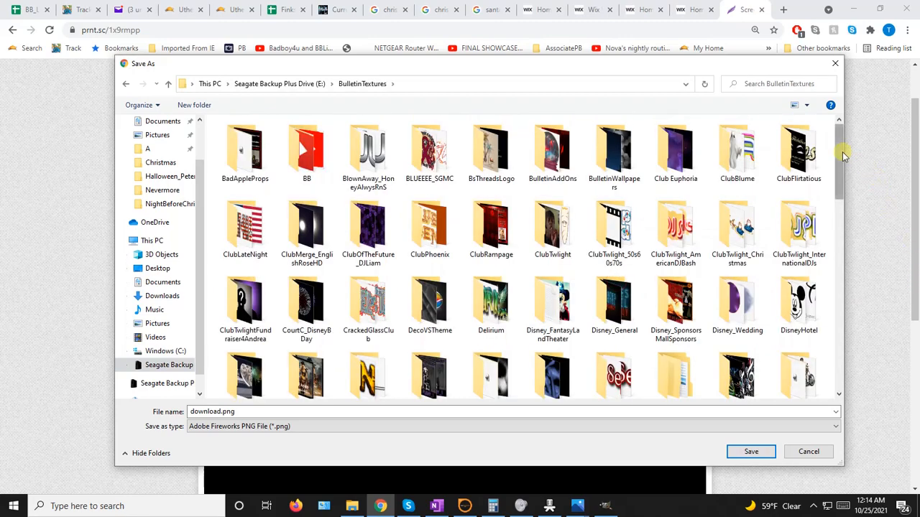
drag(844, 157, 869, 251)
Step: Name the downloaded PNG image Demo_GRMCEventsCalendar and save it in the BulletinTextures folder
double_click(247, 411)
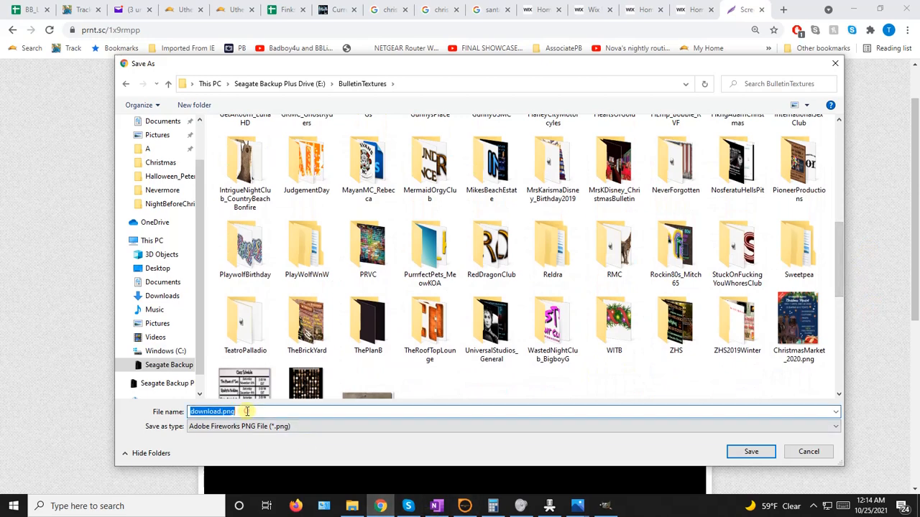
text(De)
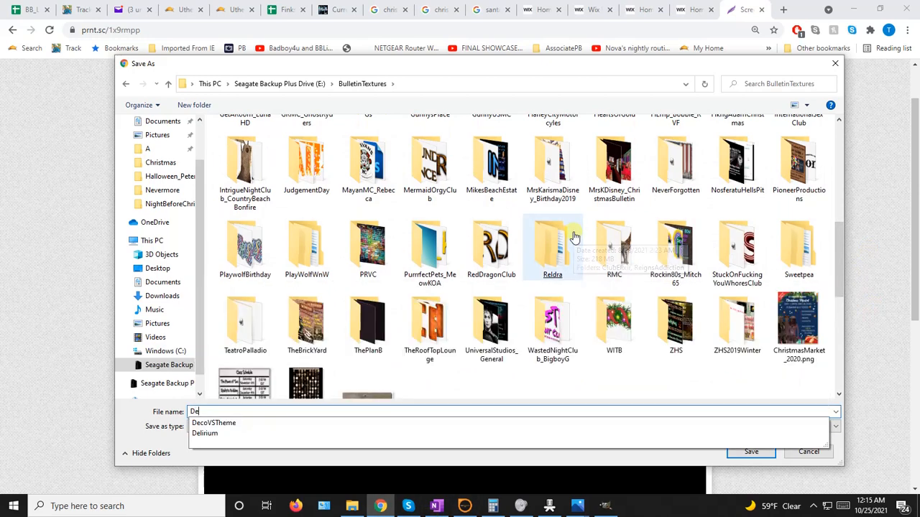
text(mo_GRMCEventsCalendar)
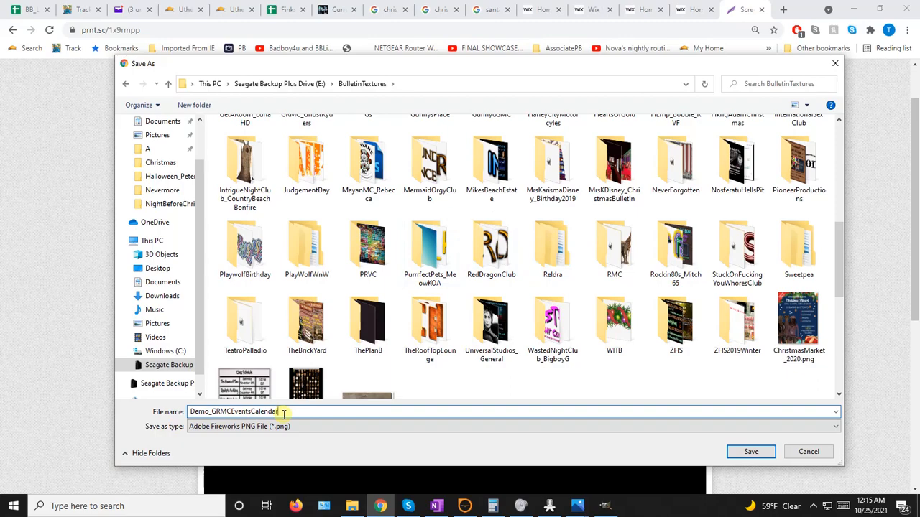
click(736, 449)
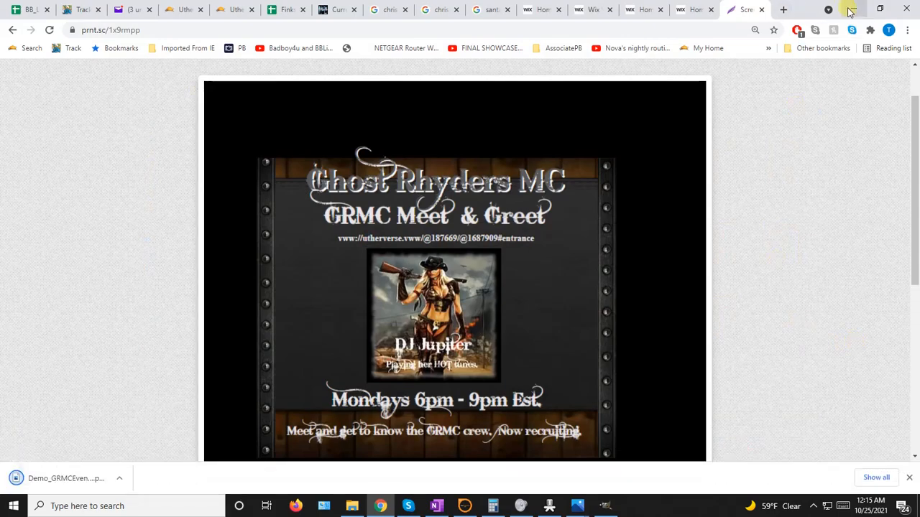
Step: Switch to GIMP and open Demo_GRMCEventsCalendar.png from the BulletinTextures folder
click(852, 9)
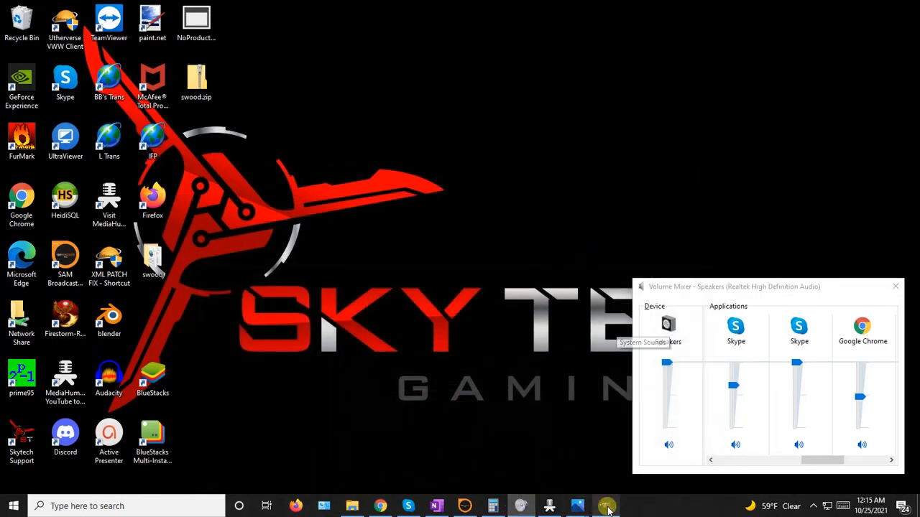
click(605, 506)
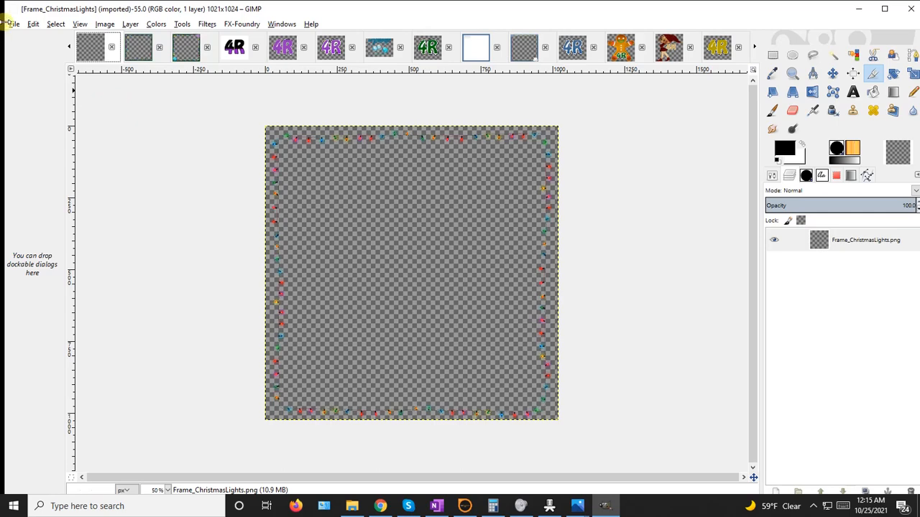
click(13, 24)
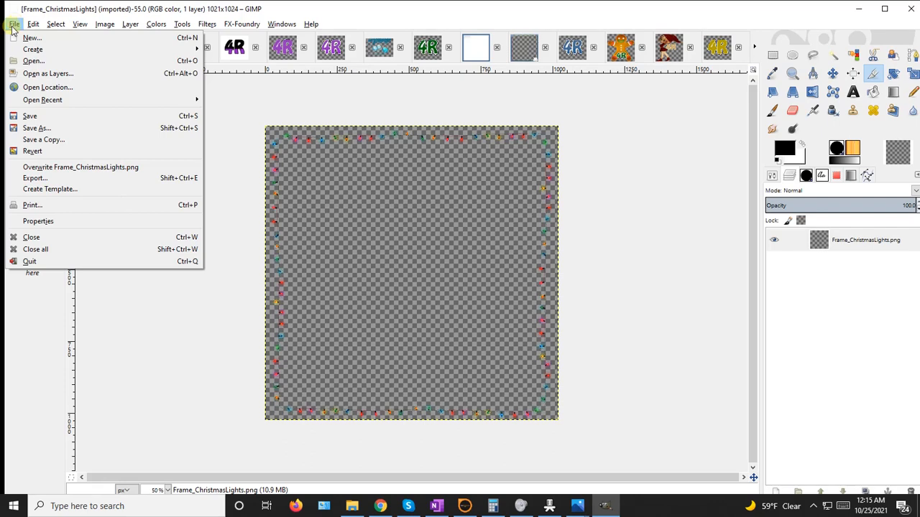
click(29, 61)
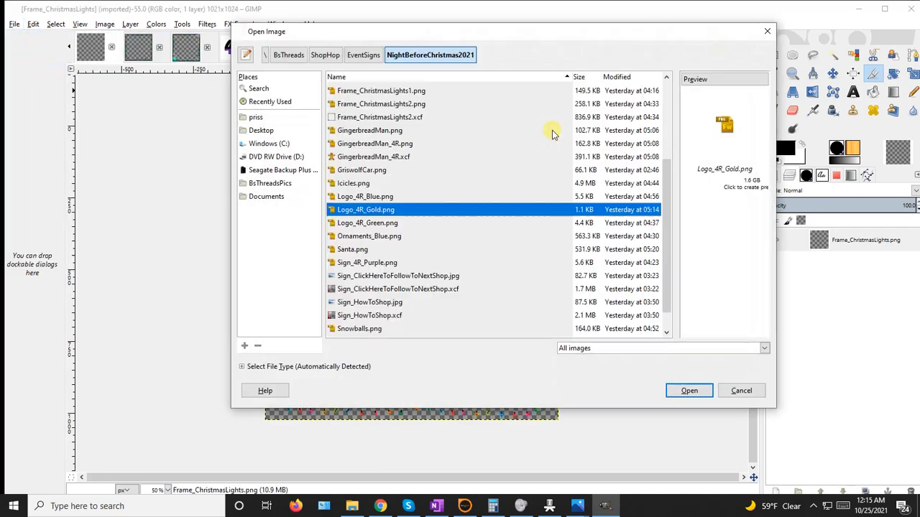
click(266, 56)
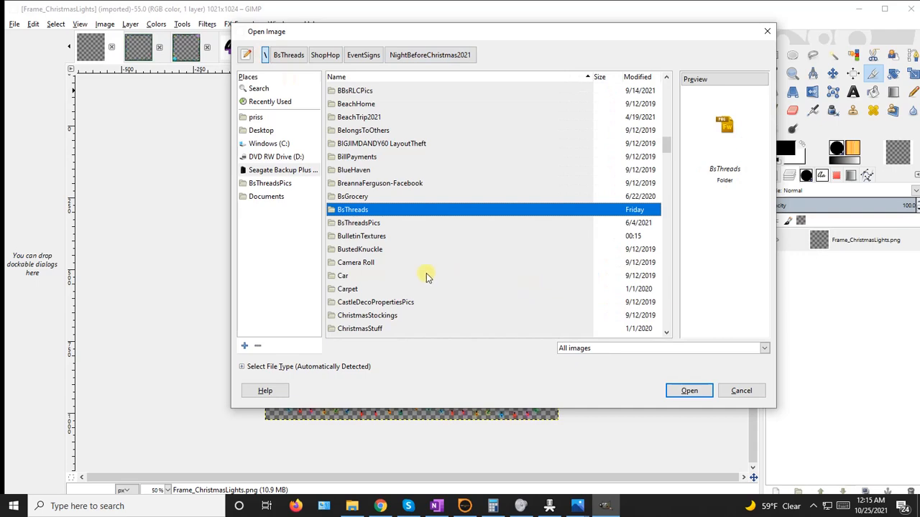
double_click(349, 237)
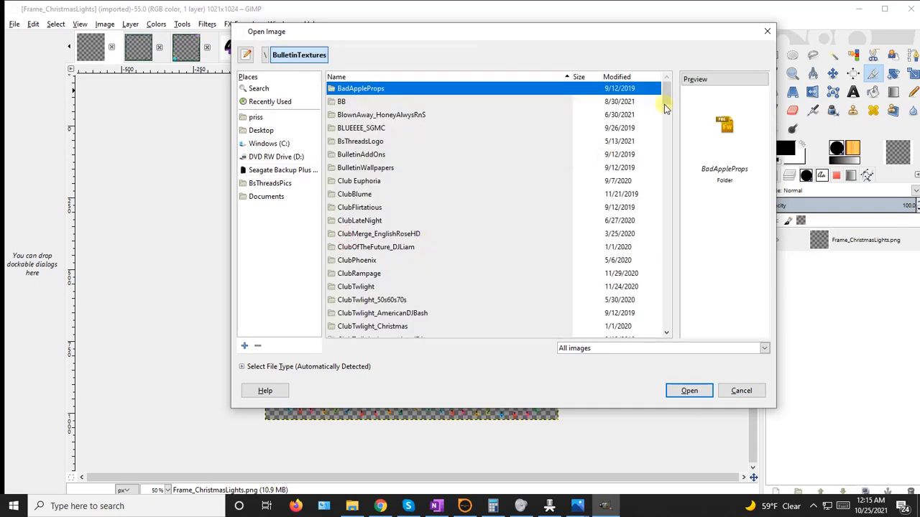
drag(664, 104, 657, 193)
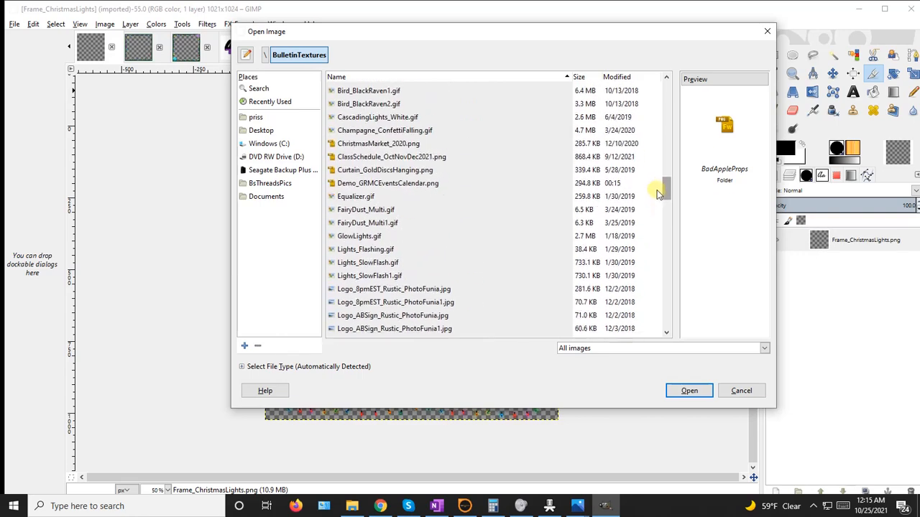
double_click(414, 185)
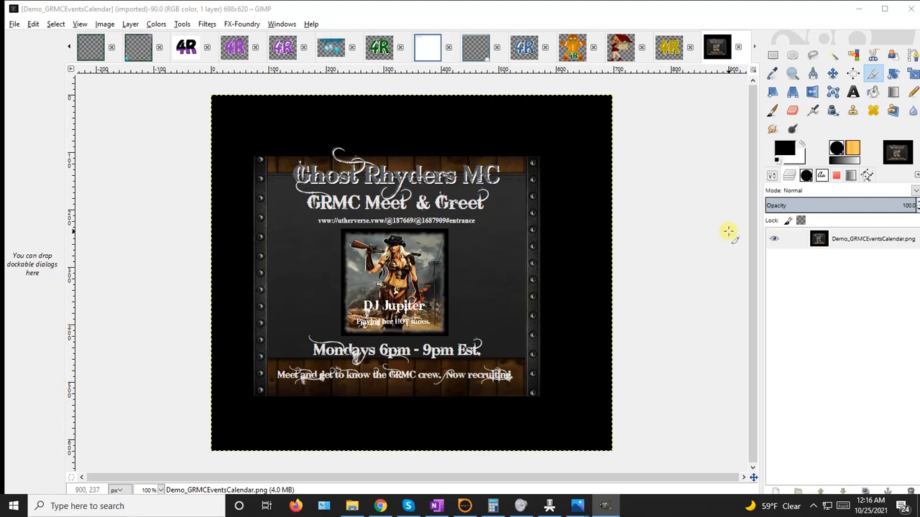
Step: Draw a crop area about 586 px wide around the framed poster with the Crop tool and position it over the artwork
click(873, 74)
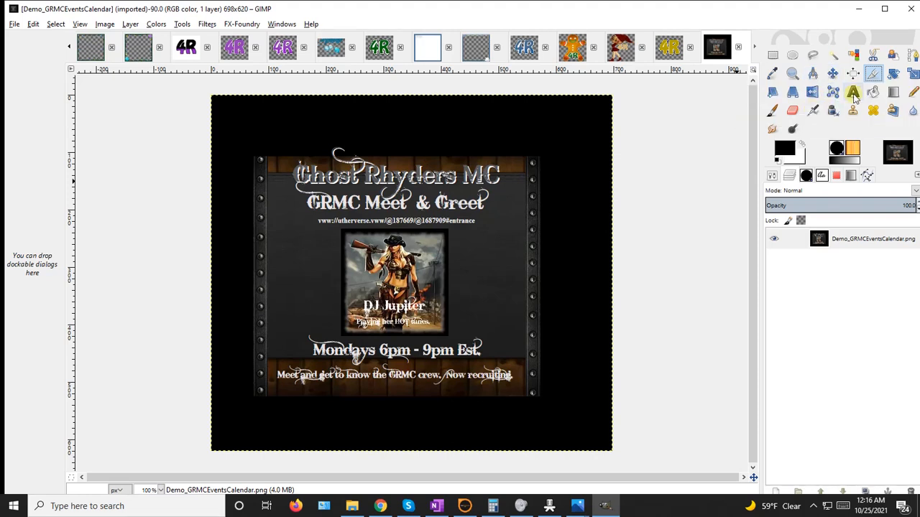
click(876, 75)
drag(236, 127, 573, 422)
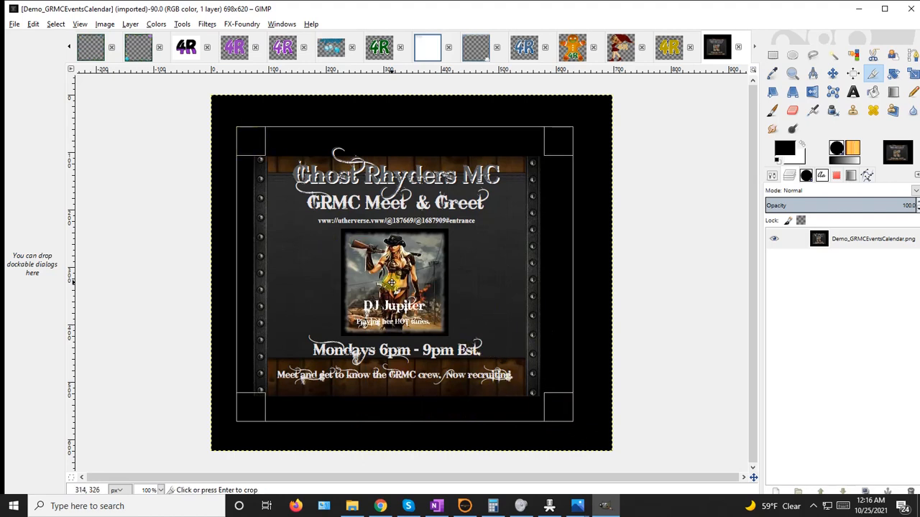
mouse_move(391, 270)
mouse_down()
mouse_move(389, 259)
mouse_move(498, 296)
mouse_move(356, 227)
mouse_move(446, 248)
mouse_move(437, 258)
mouse_move(457, 256)
mouse_move(404, 276)
mouse_move(394, 267)
mouse_move(394, 284)
mouse_up()
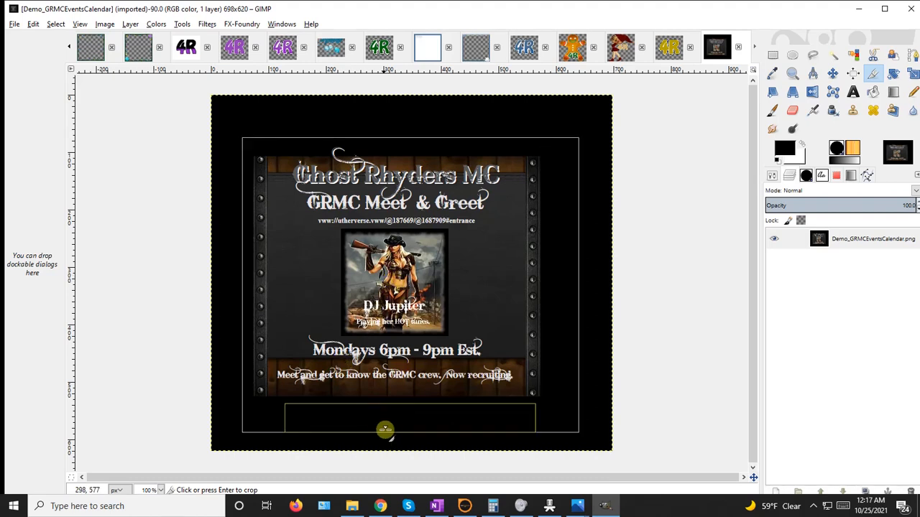
Step: Tighten the crop area to leave a narrow black border around the poster, and crop the image to about 539 × 483 px
drag(388, 421, 388, 403)
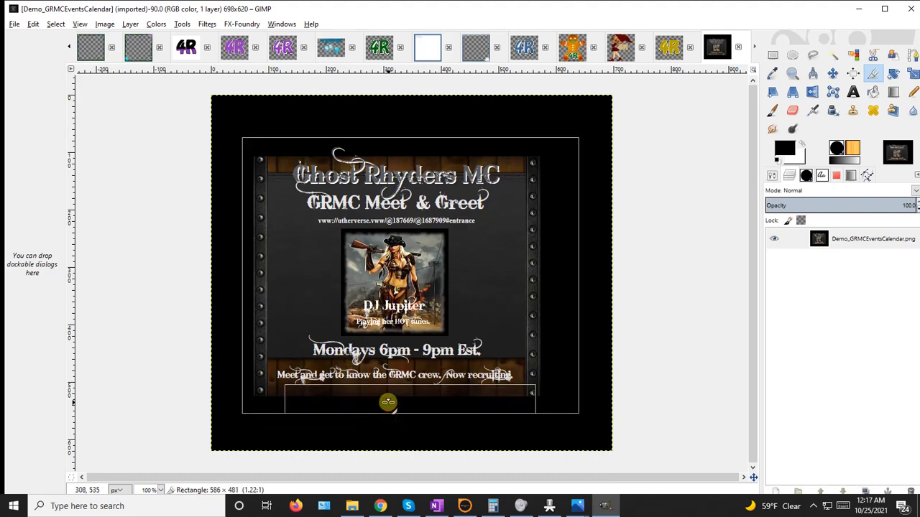
drag(562, 292, 538, 286)
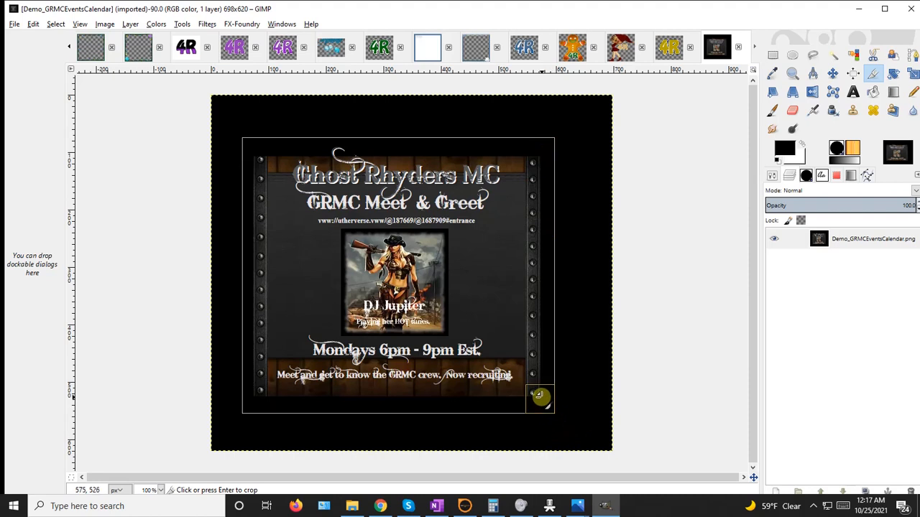
mouse_move(538, 395)
mouse_down()
mouse_move(573, 425)
mouse_move(547, 405)
mouse_up()
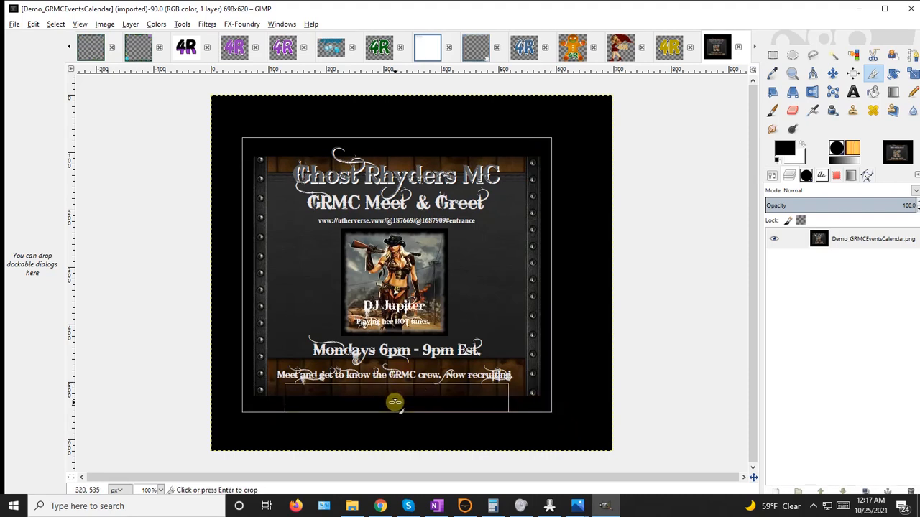
drag(395, 403, 397, 403)
drag(365, 155, 365, 152)
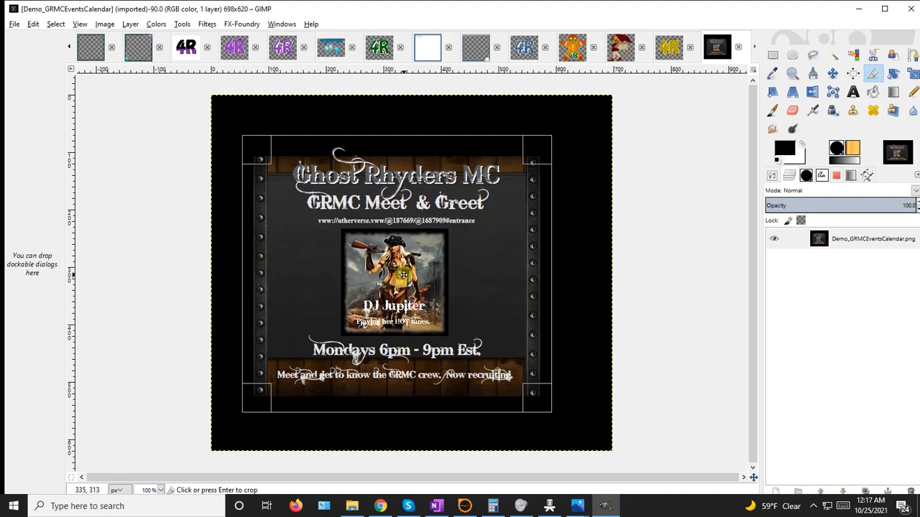
click(403, 276)
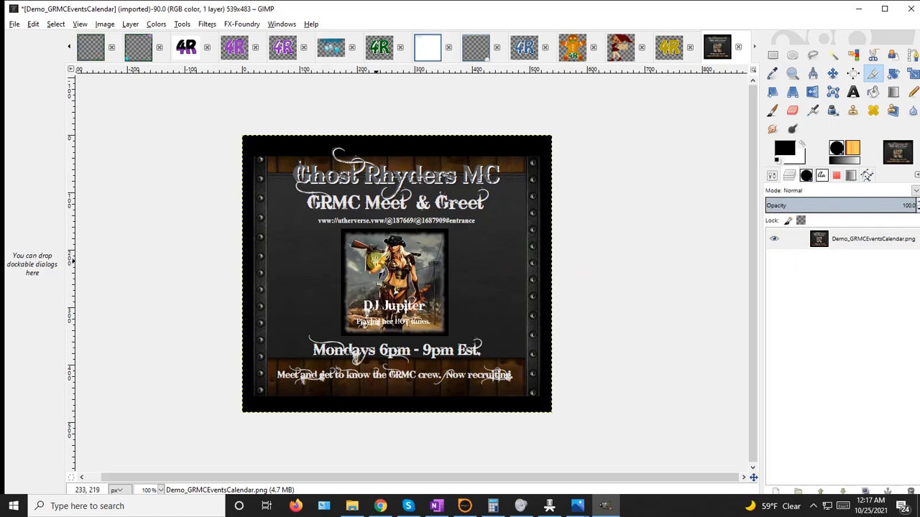
Step: Start scaling the image and set its width to 512 px with width and height linked
click(105, 26)
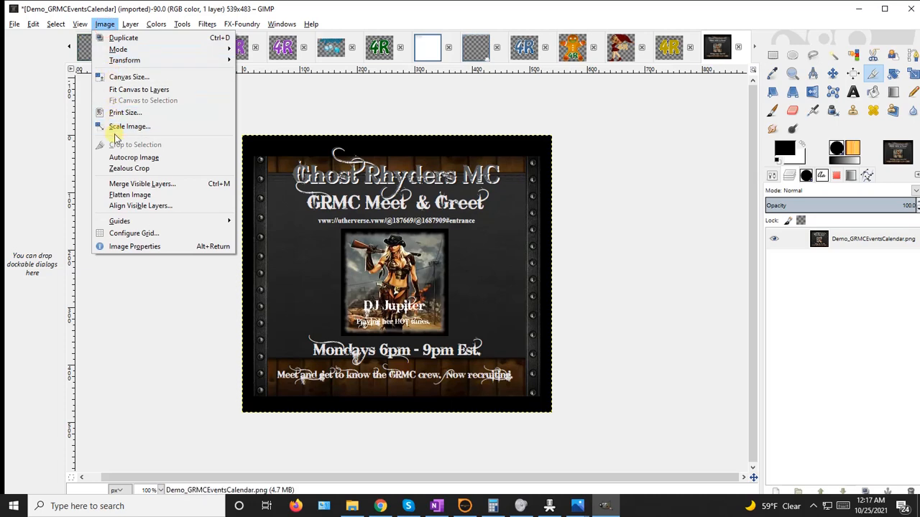
click(118, 126)
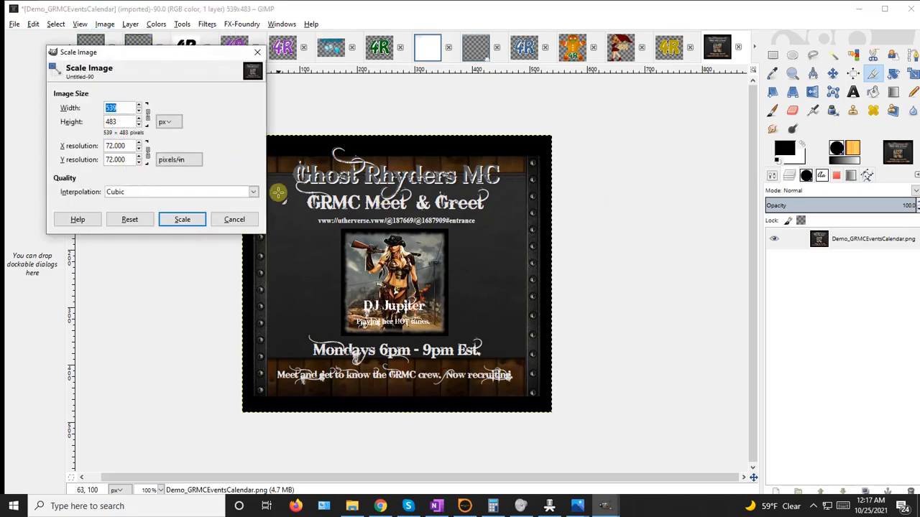
click(147, 115)
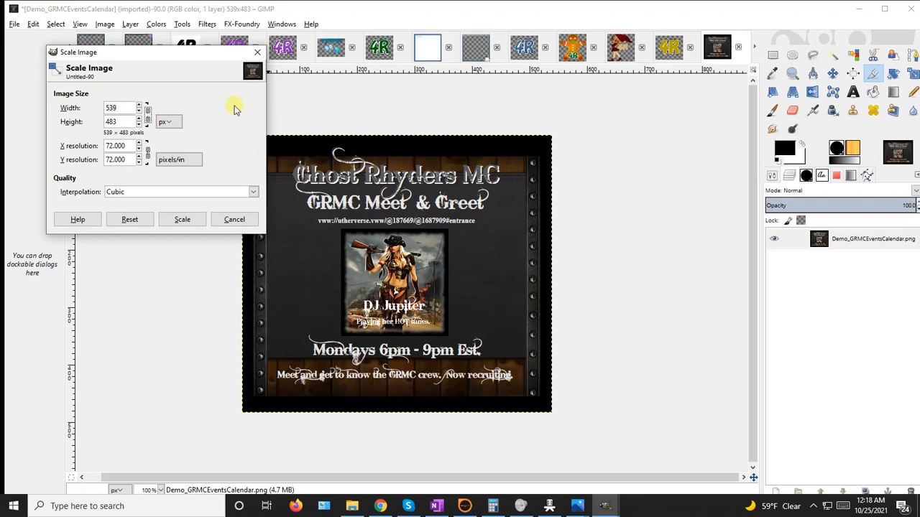
click(147, 113)
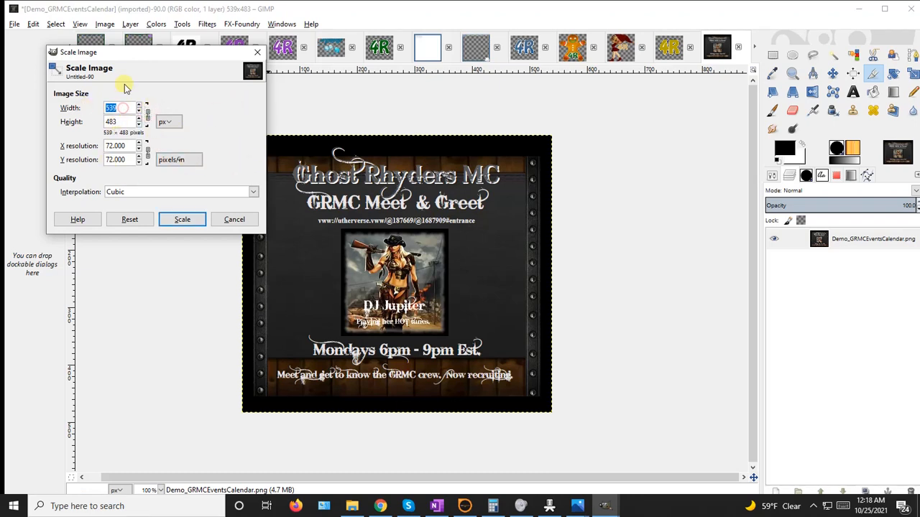
double_click(120, 108)
text(512)
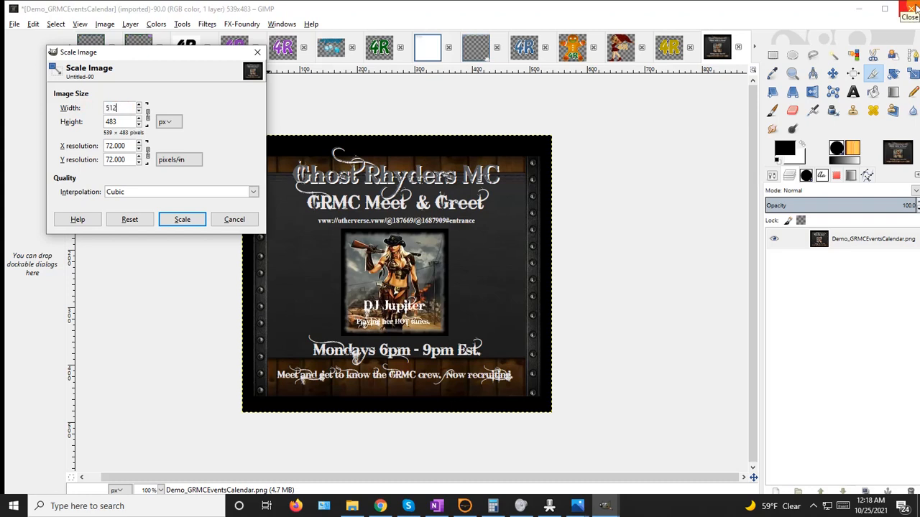
click(127, 121)
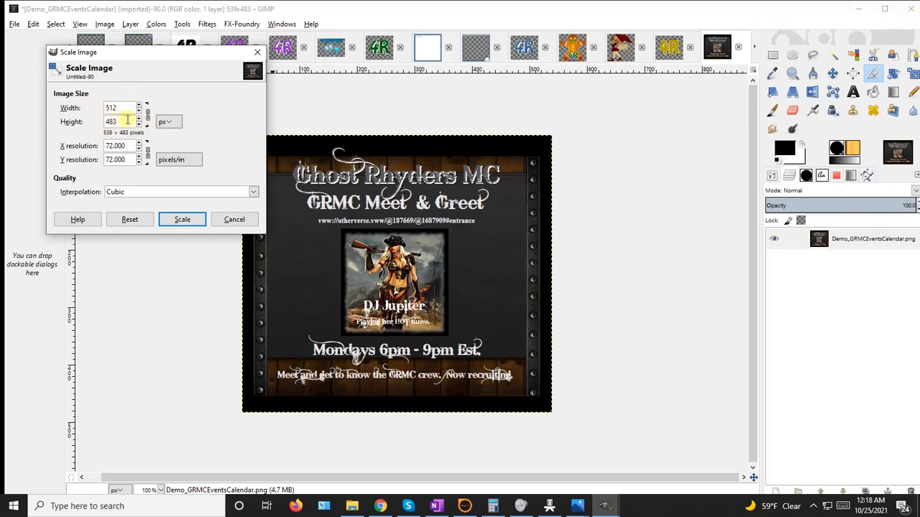
click(122, 108)
click(110, 123)
click(122, 110)
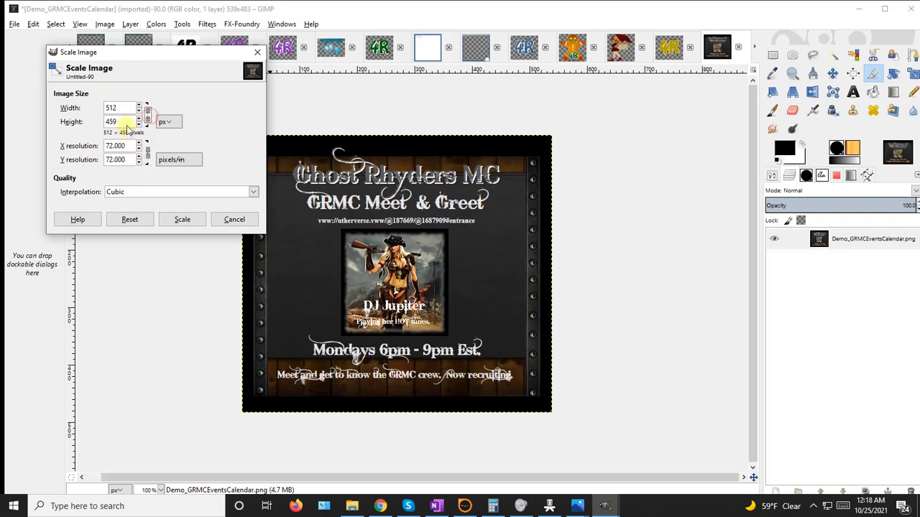
Step: Set the height to 512 px independently of the width and scale the image to 512 × 512 px
double_click(123, 122)
text(512)
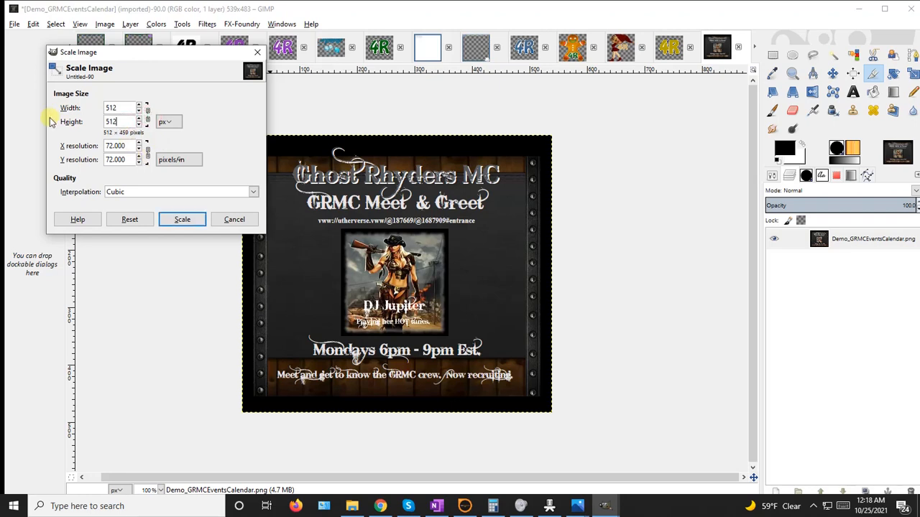
click(123, 160)
click(181, 220)
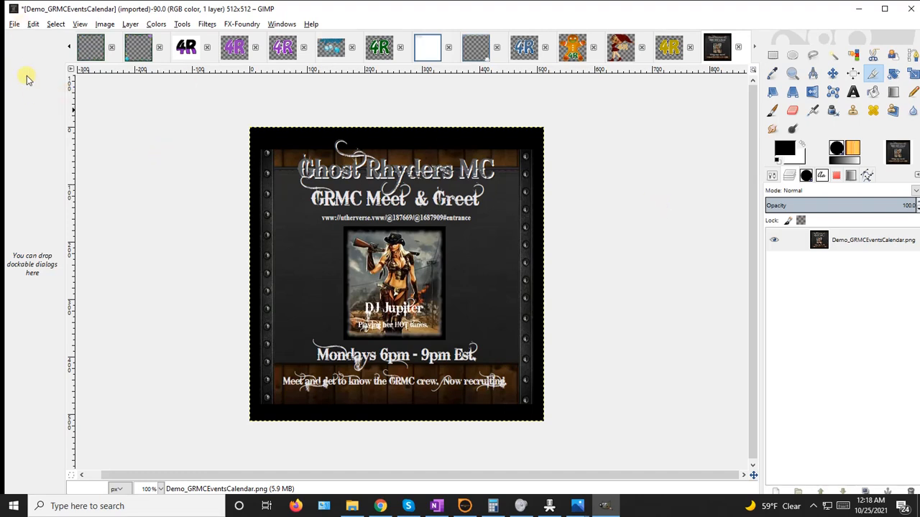
click(13, 23)
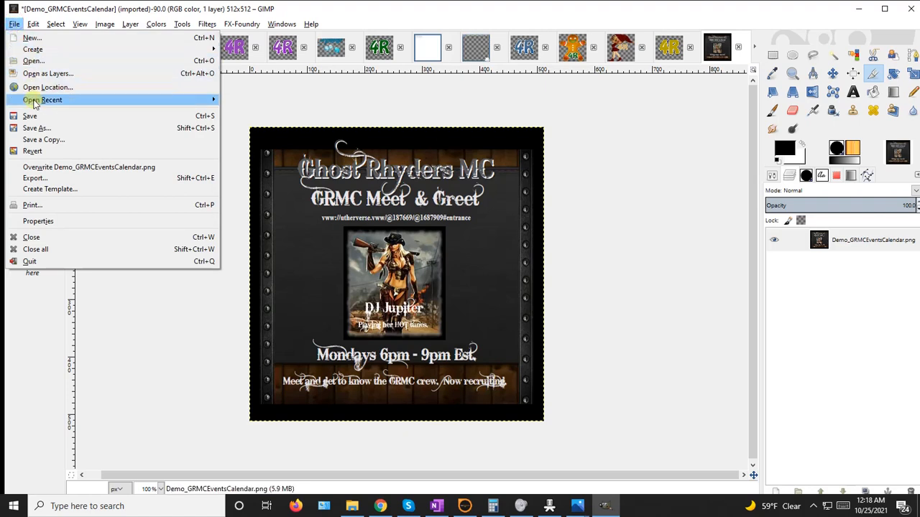
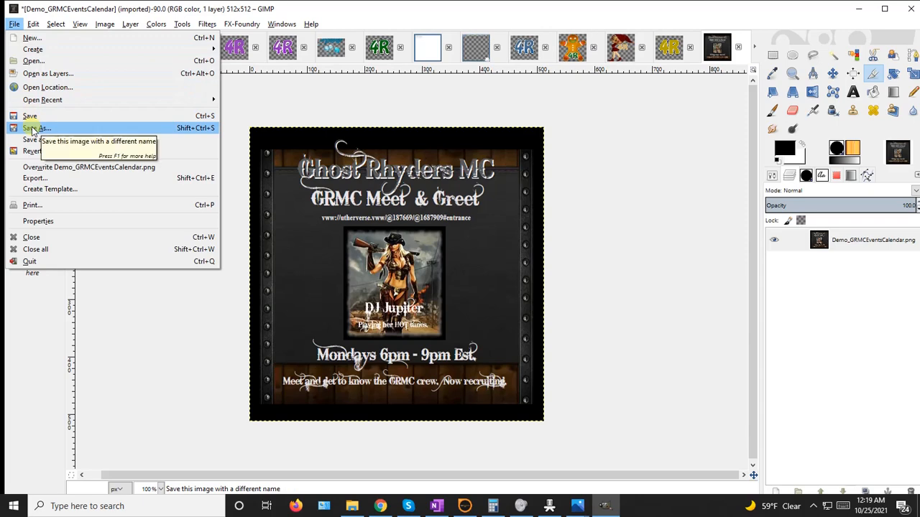
click(35, 128)
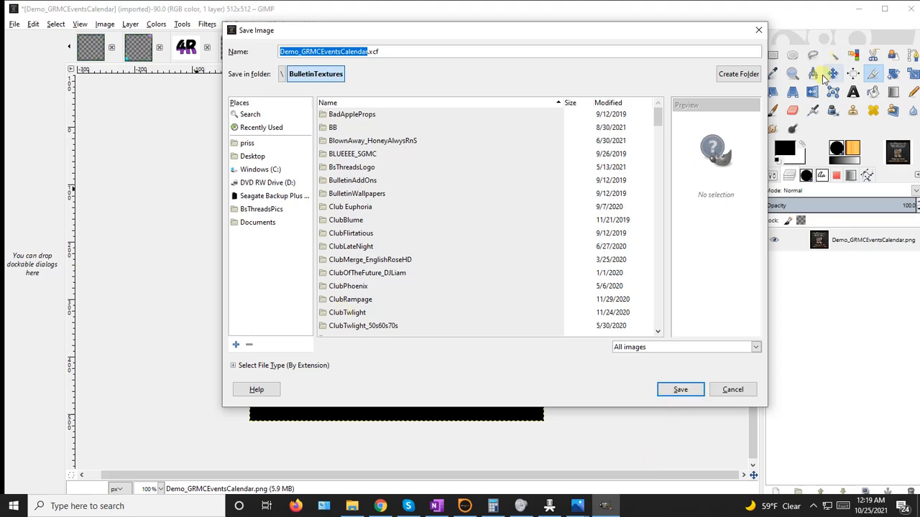
click(758, 30)
click(14, 24)
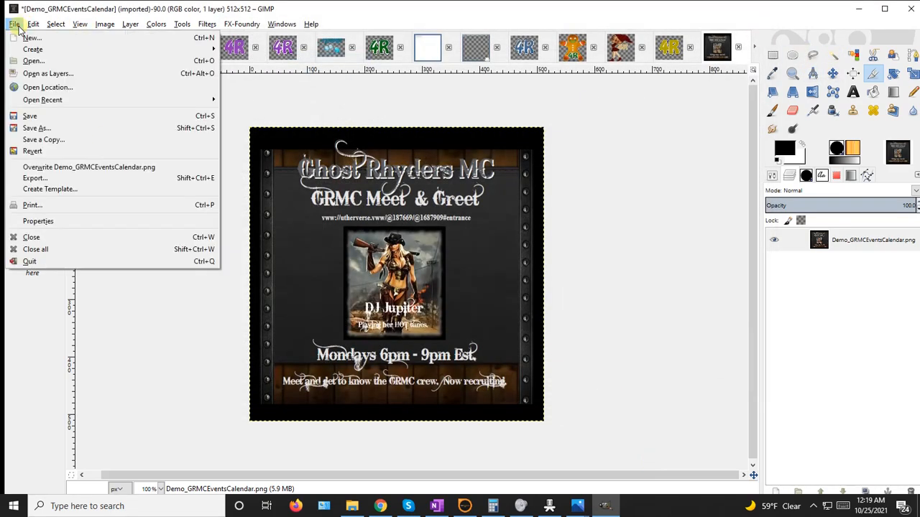
click(36, 178)
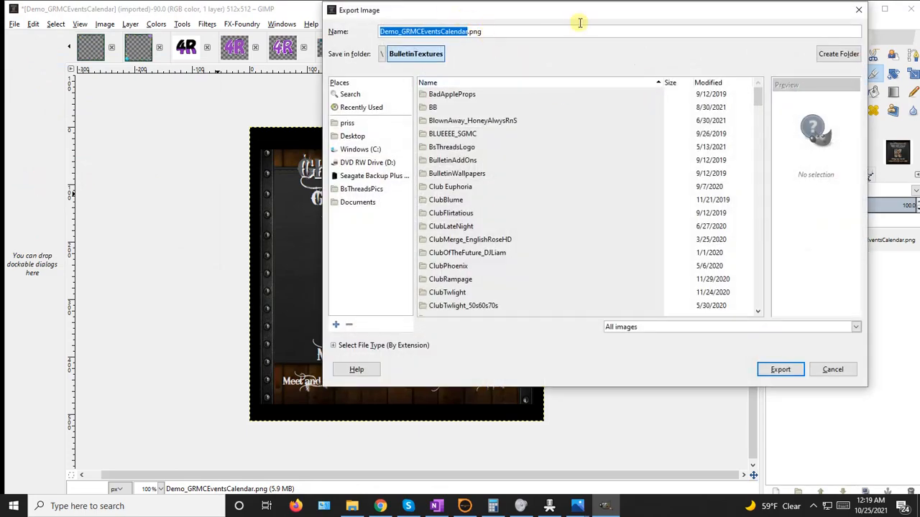
drag(544, 13, 672, 45)
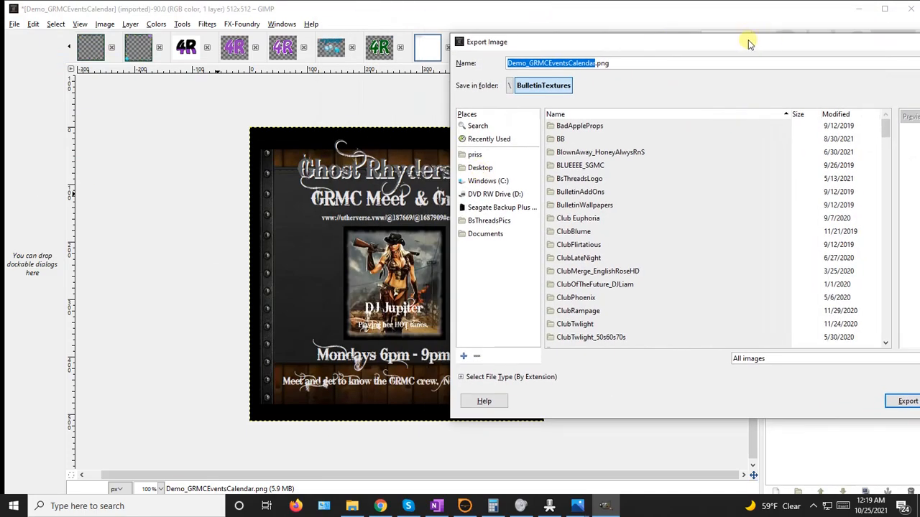
drag(751, 44, 473, 53)
click(707, 54)
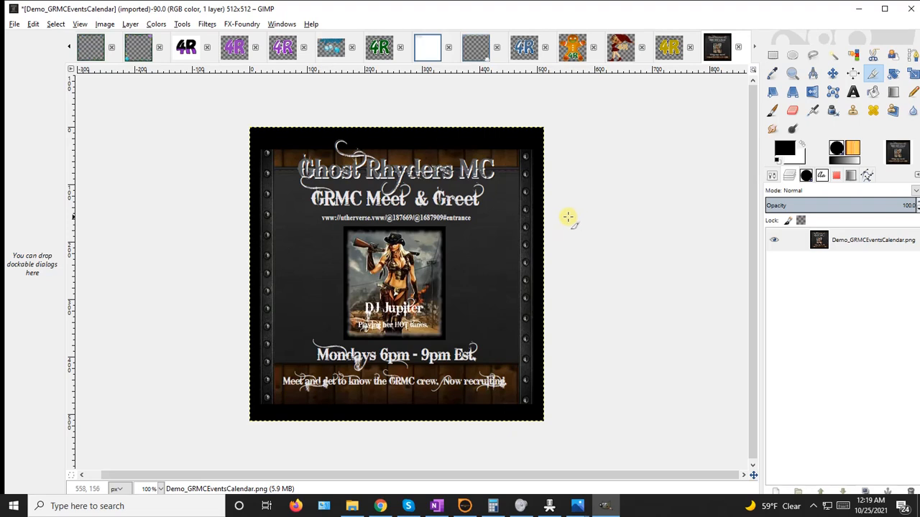
click(836, 242)
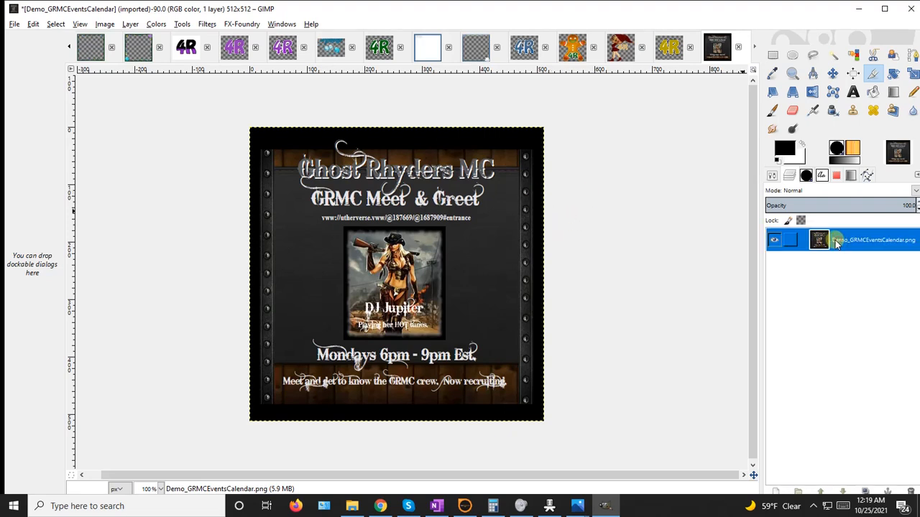
click(789, 177)
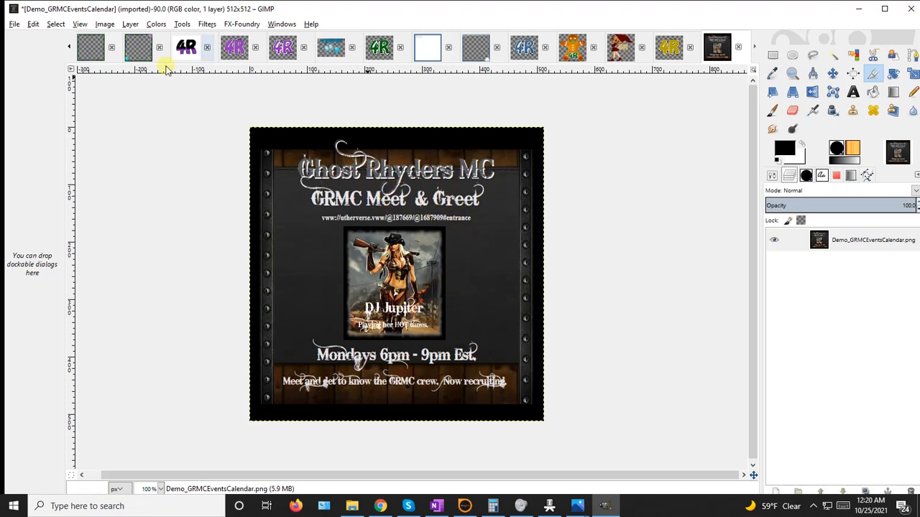
Step: Export the image to the BulletinTextures folder as Demo_GRMCEventsCalendarCR.png, keeping the offered PNG options
click(13, 26)
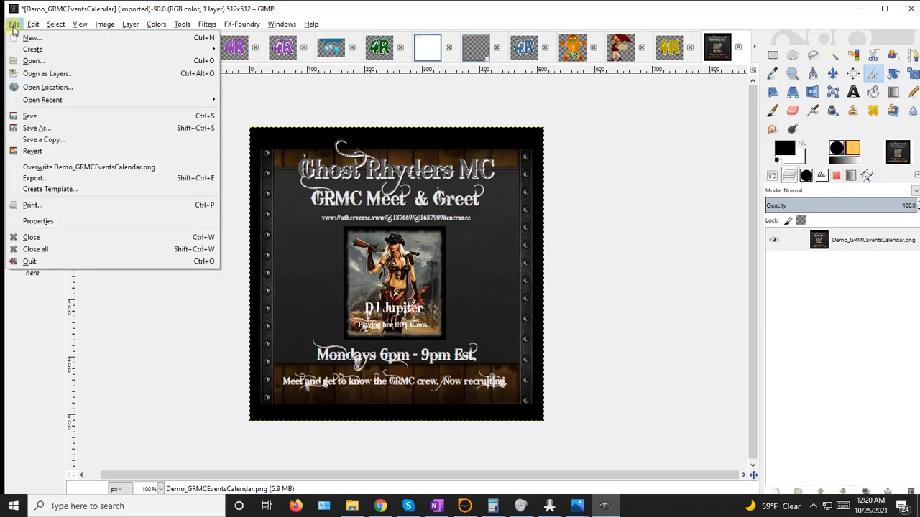
click(16, 178)
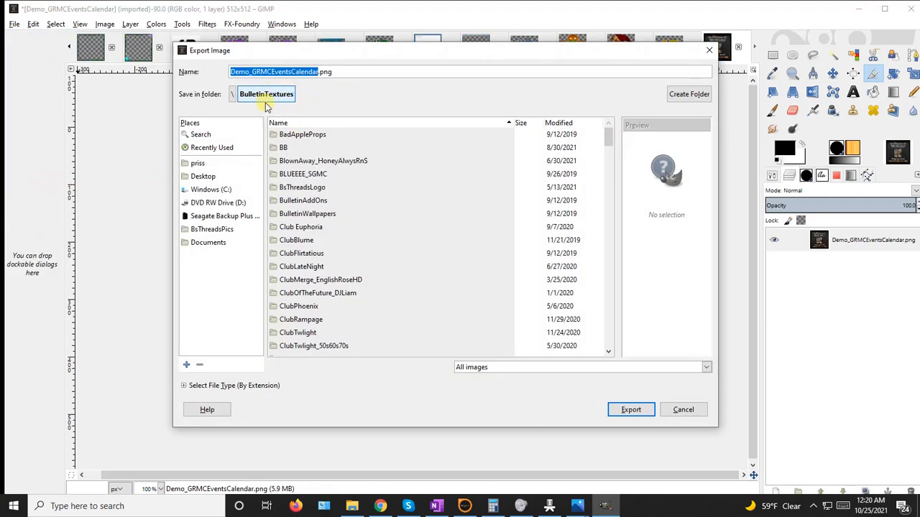
click(319, 72)
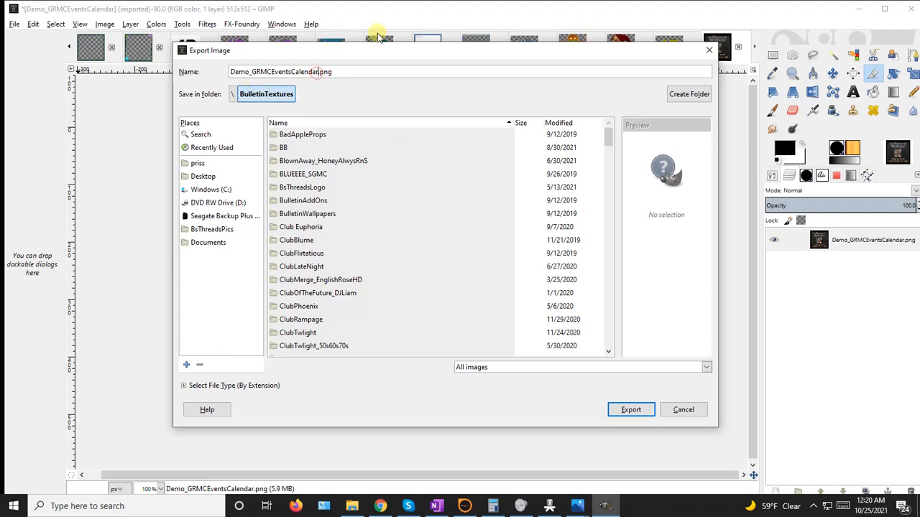
text(CR)
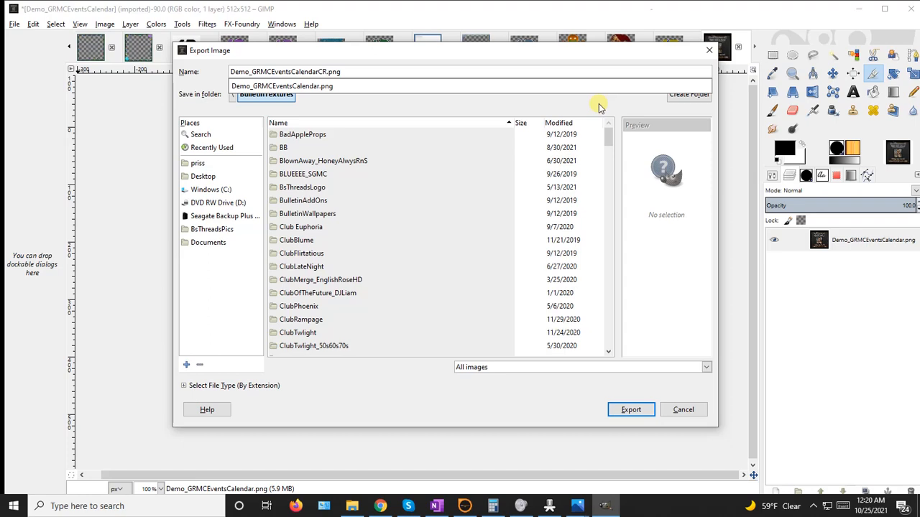
click(623, 414)
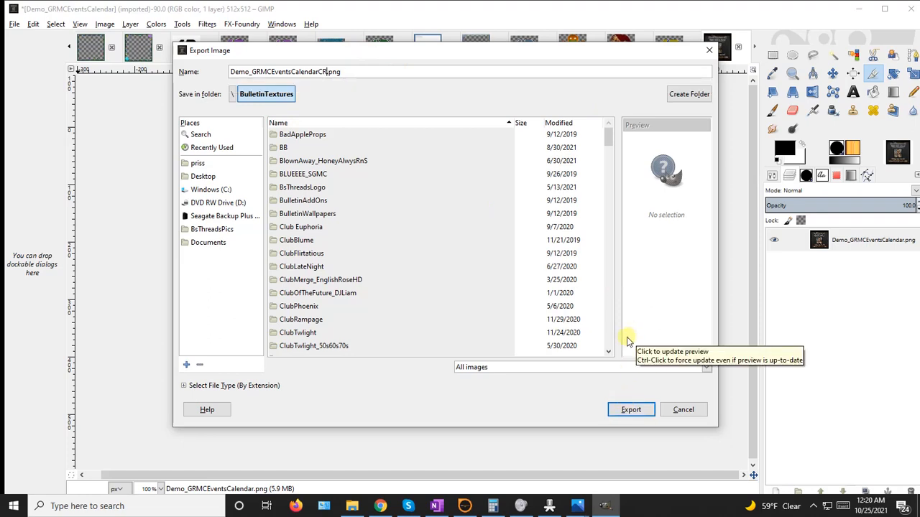
click(631, 411)
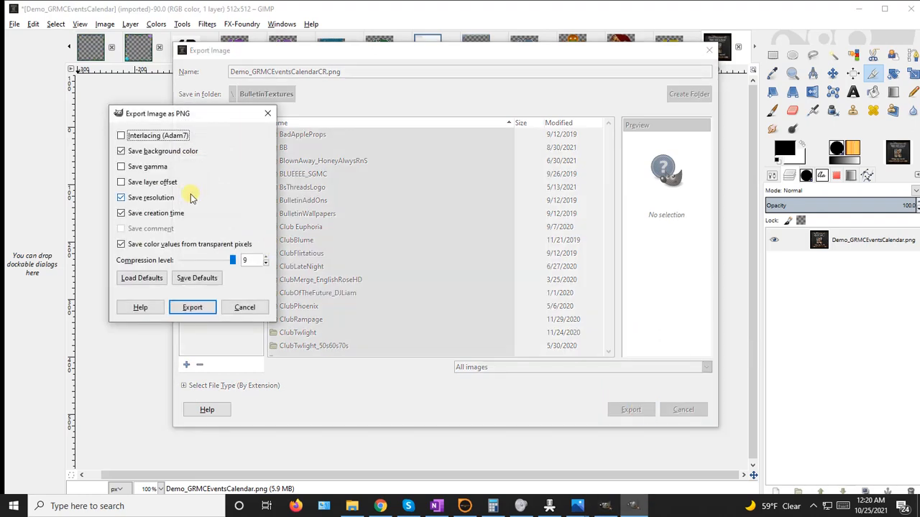
click(192, 307)
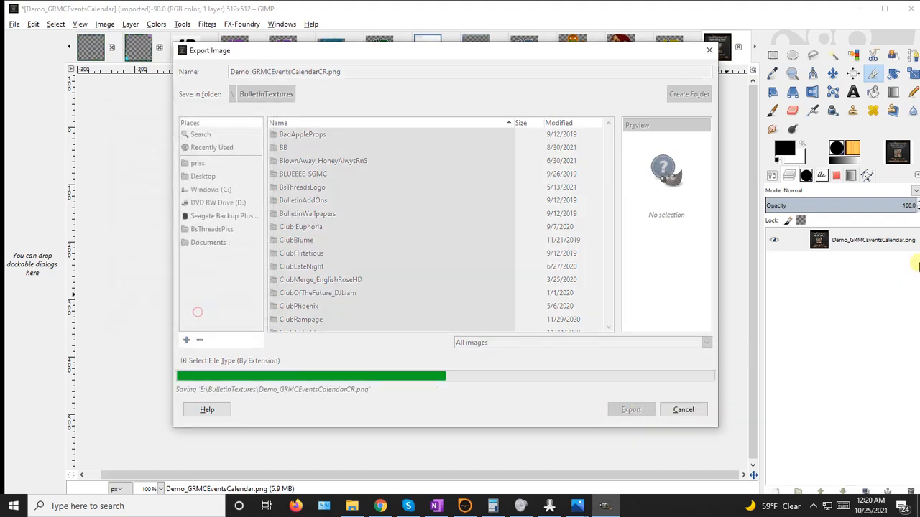
Step: Switch to Chrome and open the bookmarked UtherverseEventsPage from the Utherverse Sites folder in a new tab
click(861, 7)
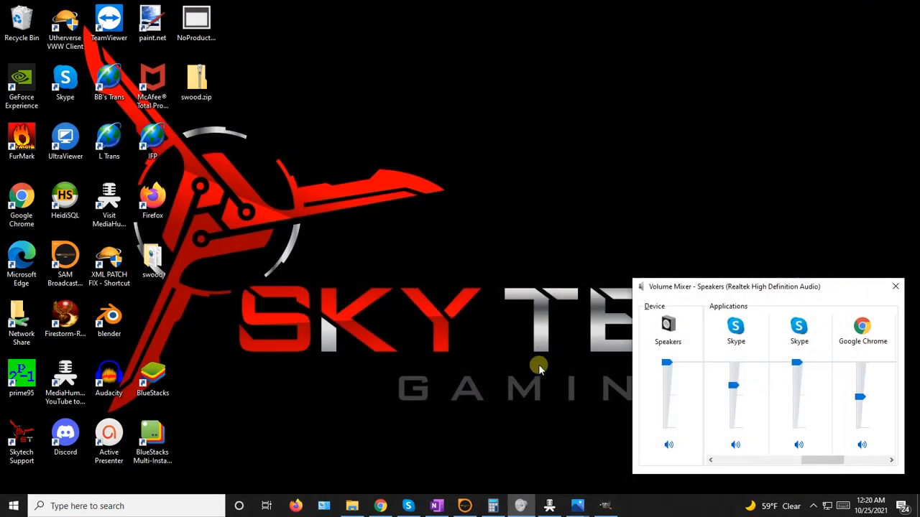
mouse_move(352, 506)
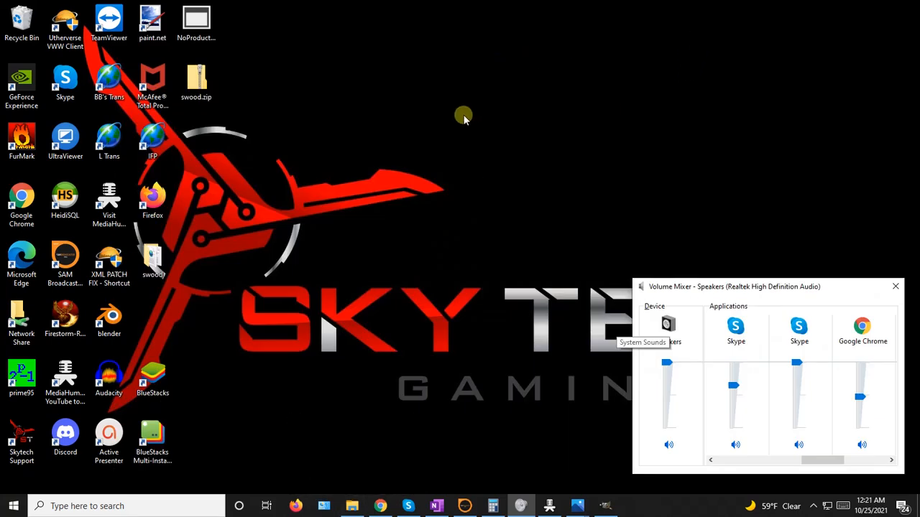
click(380, 506)
click(783, 9)
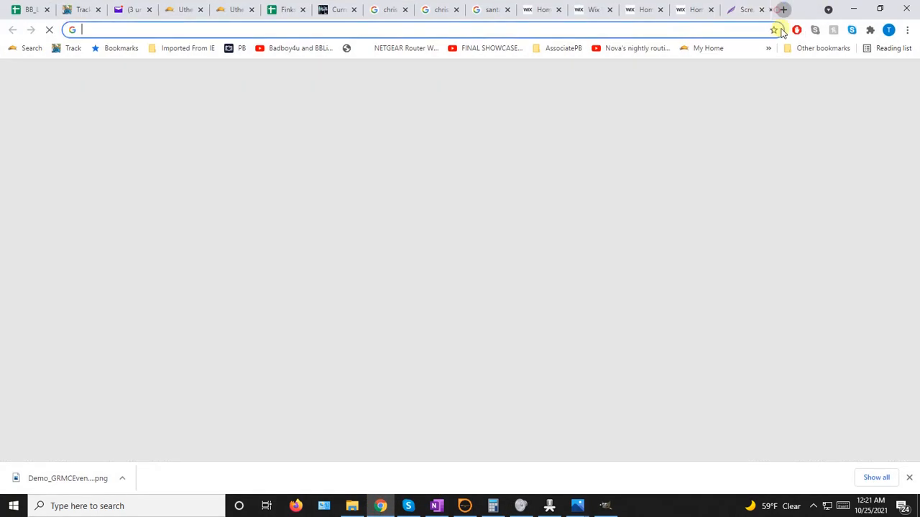
click(823, 48)
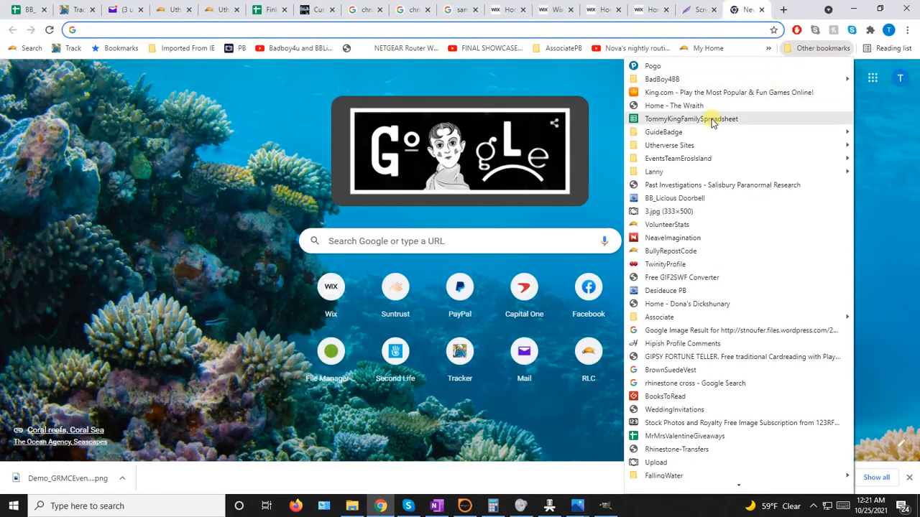
mouse_move(688, 145)
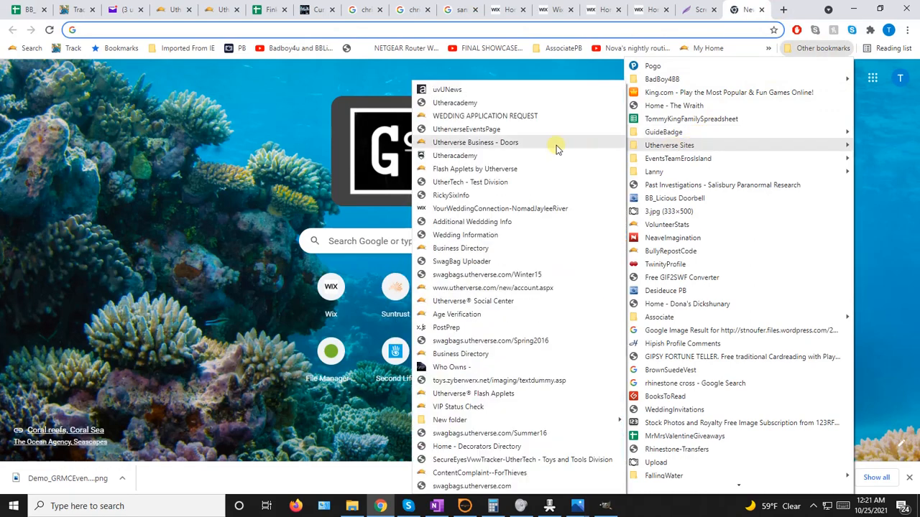
click(488, 130)
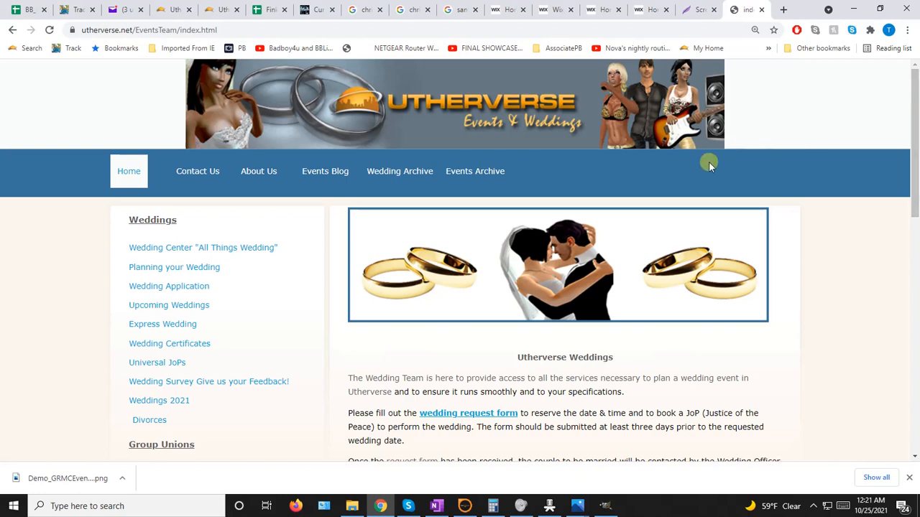
Step: Open the Events Calendar from the page's Events section and start creating a new event
scroll(6, 310, down, 2)
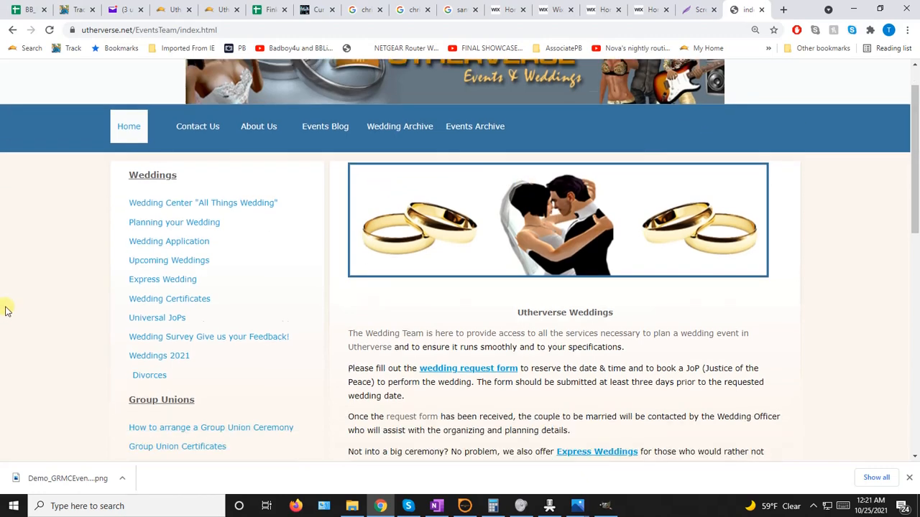
scroll(6, 309, down, 2)
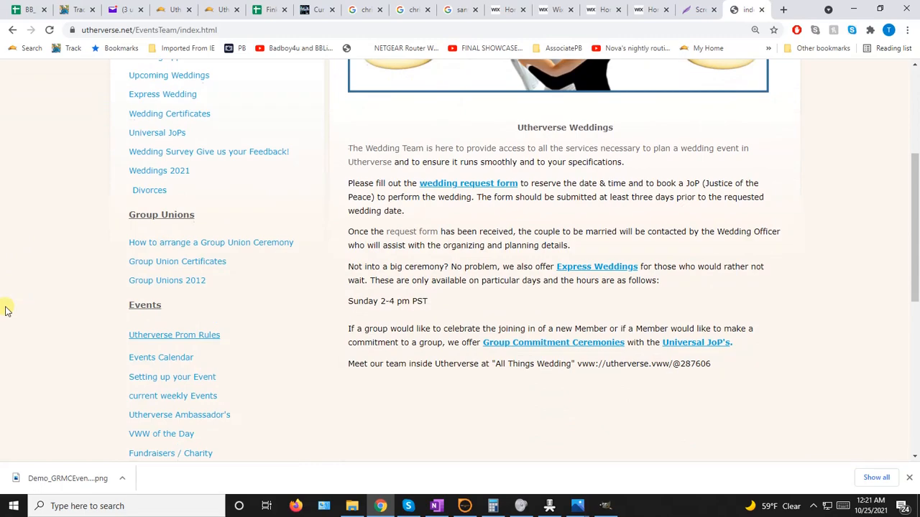
scroll(5, 309, up, 3)
scroll(50, 284, down, 4)
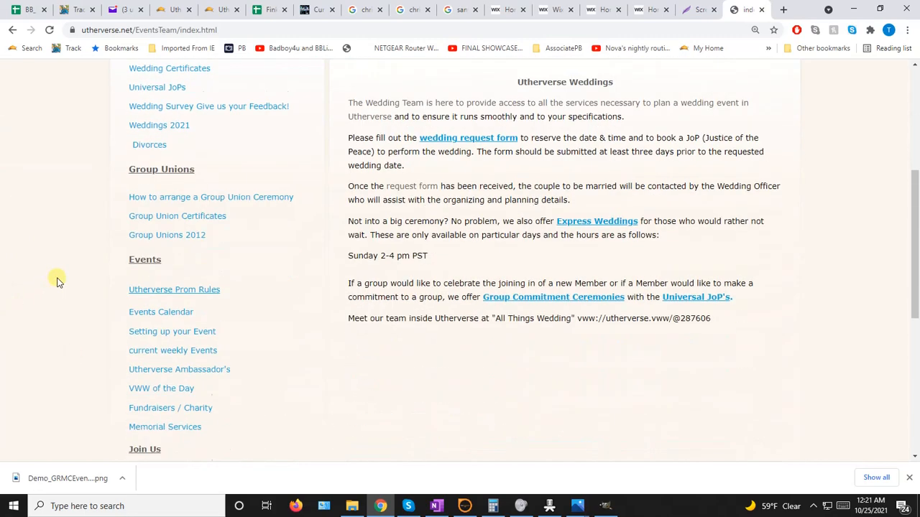
scroll(57, 280, down, 2)
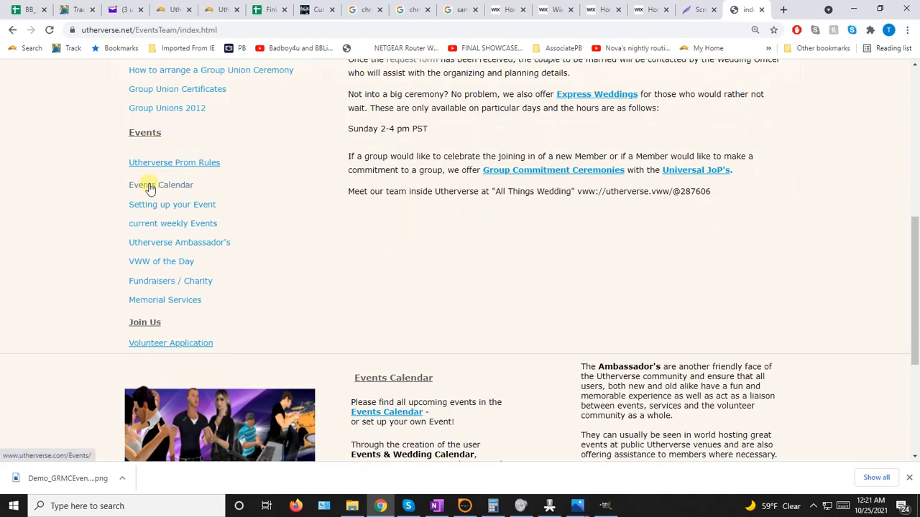
click(149, 185)
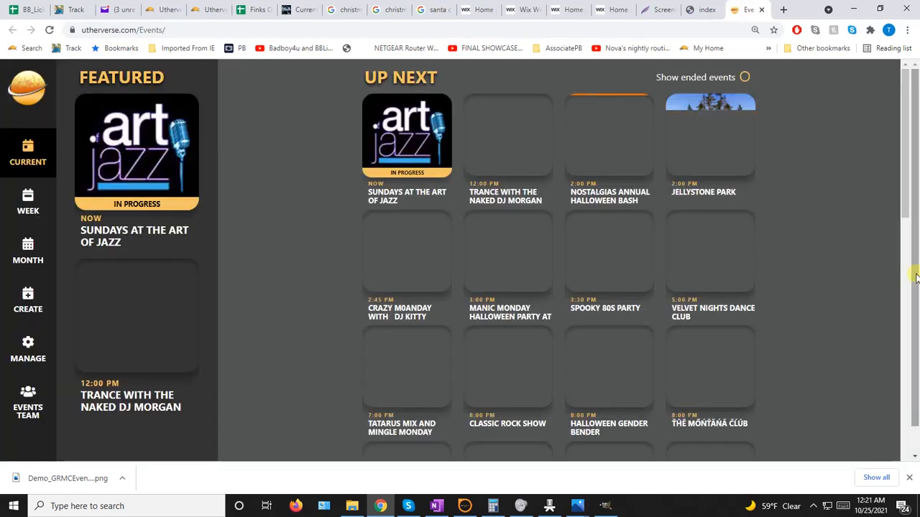
click(30, 295)
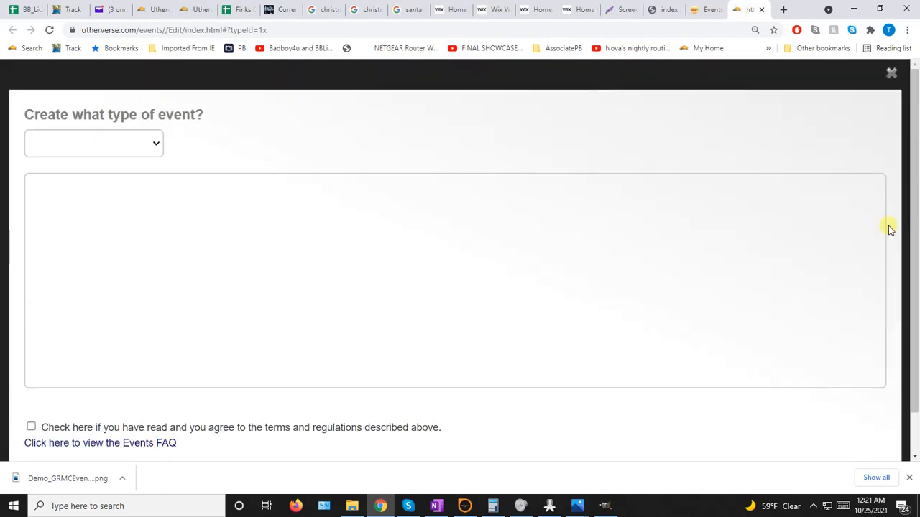
Step: Choose Personal Event as the event type and read through the rules and regulations to their end
click(157, 146)
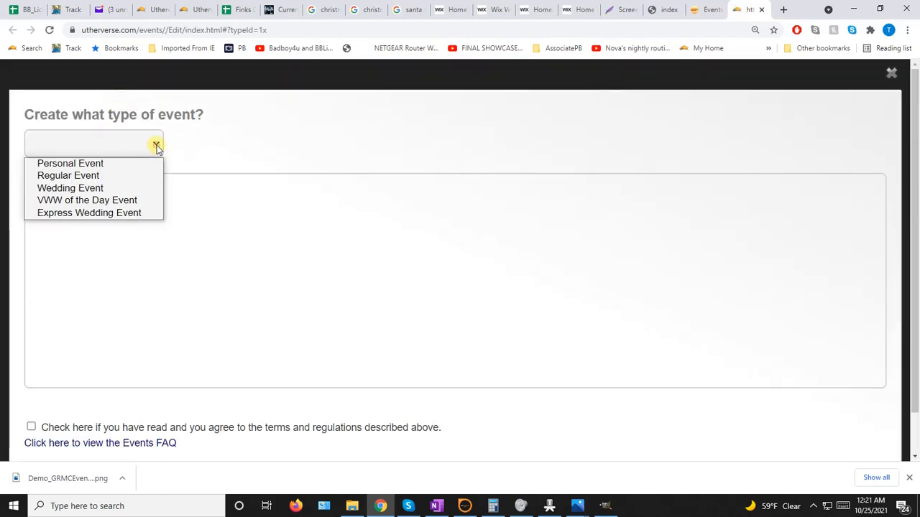
click(84, 163)
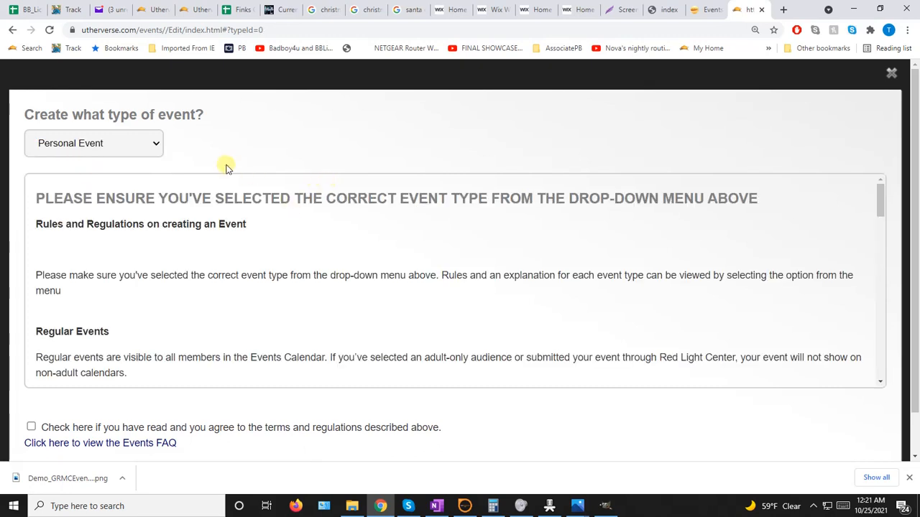
click(158, 144)
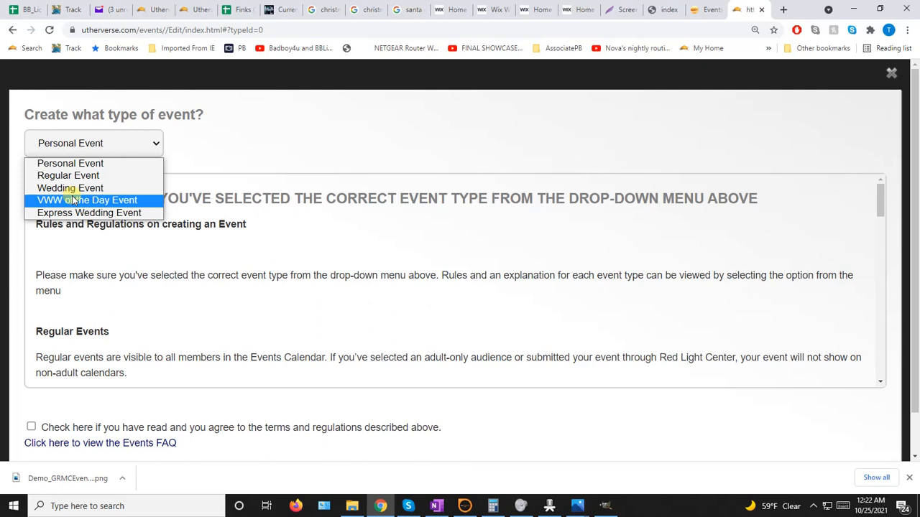
click(324, 144)
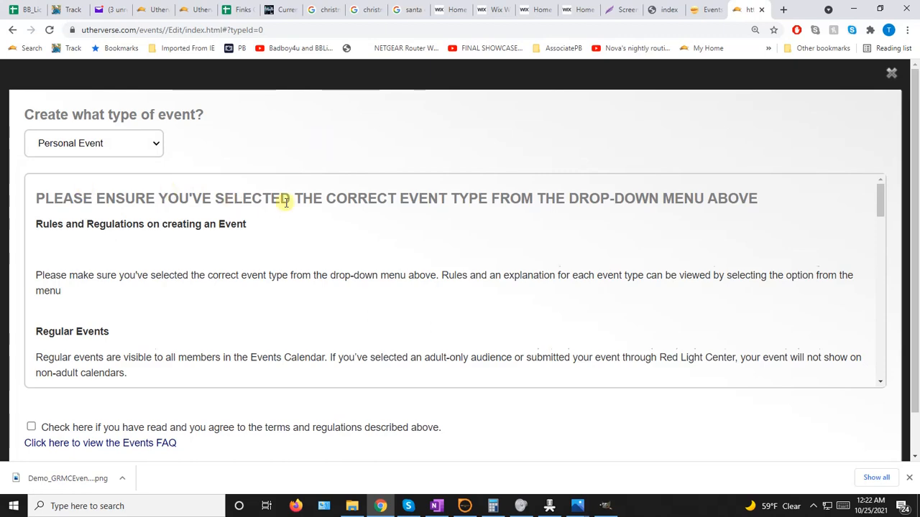
scroll(288, 202, down, 3)
scroll(273, 200, up, 1)
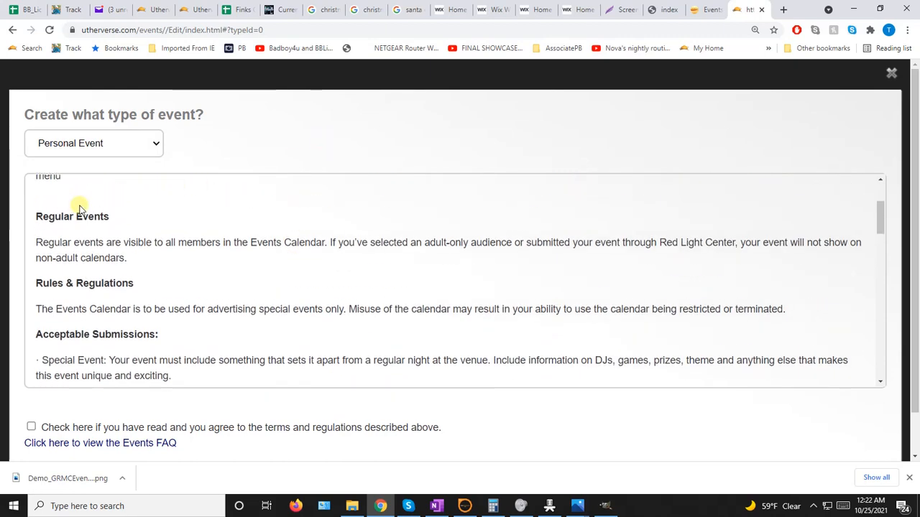
scroll(364, 208, up, 2)
scroll(360, 263, down, 4)
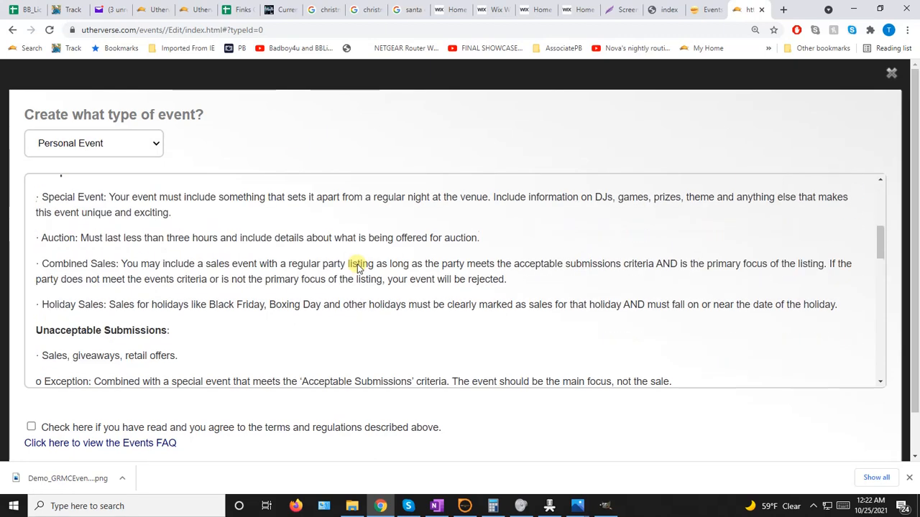
scroll(358, 266, down, 10)
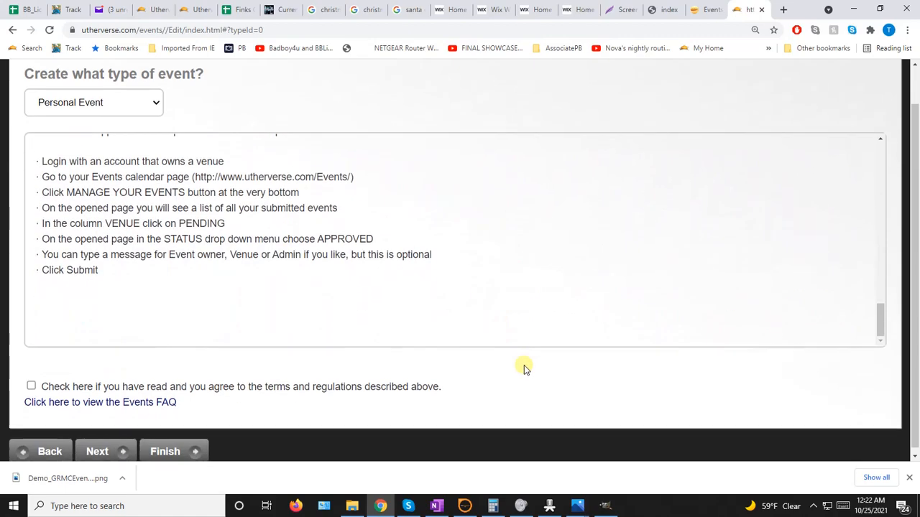
Step: Agree to the terms and regulations, and title the event GRMC Meet And Greet on the Event Info page
click(31, 381)
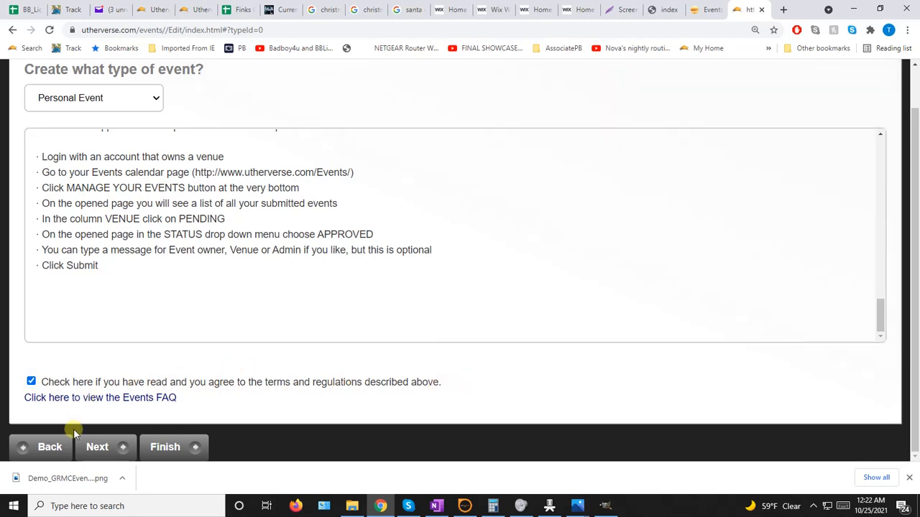
click(97, 446)
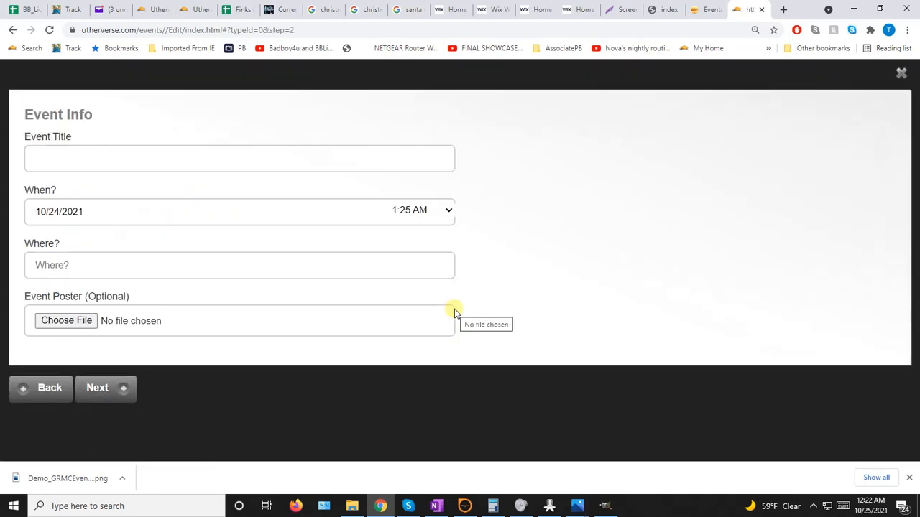
click(56, 159)
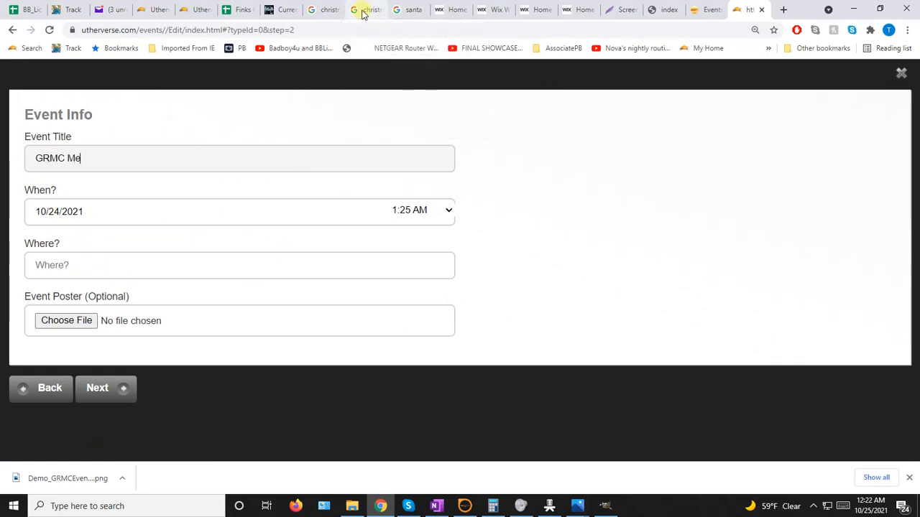
text(GRMC Meet And Greet)
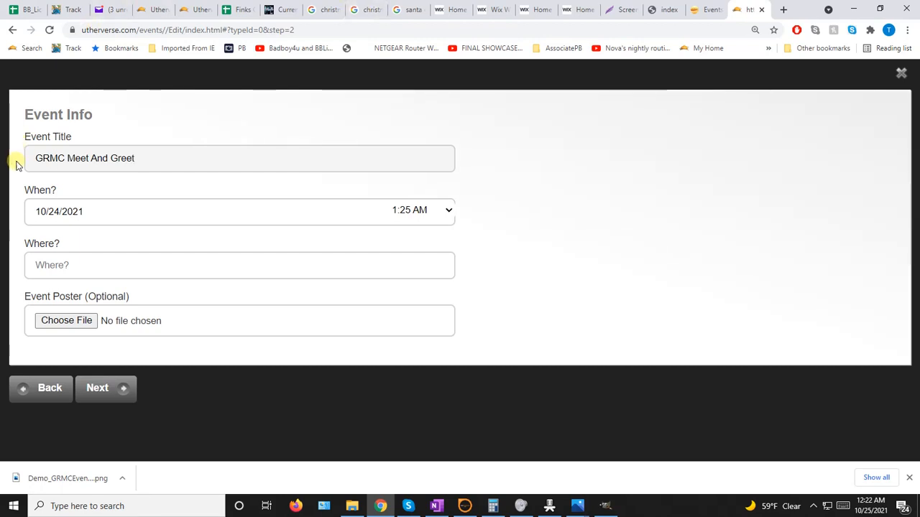
Step: Check the event day on the poster in GIMP and set the event date to October 25, 2021
click(105, 215)
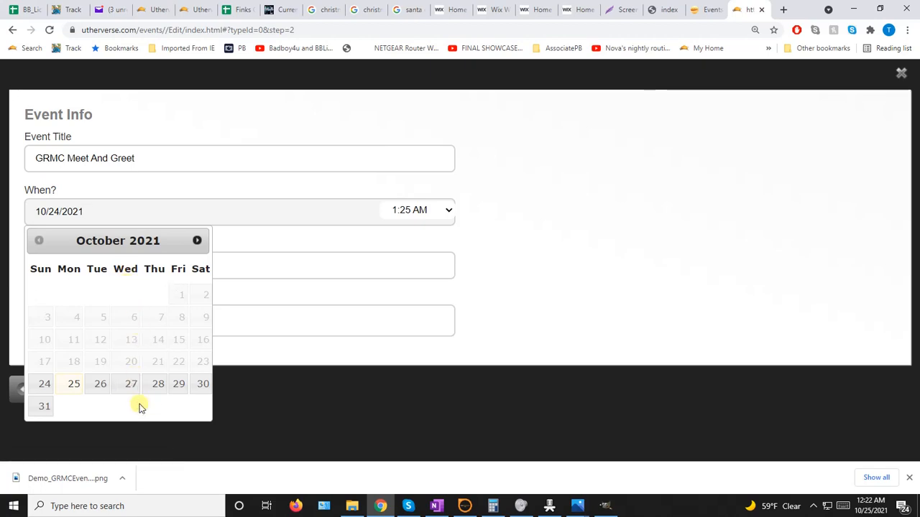
click(605, 506)
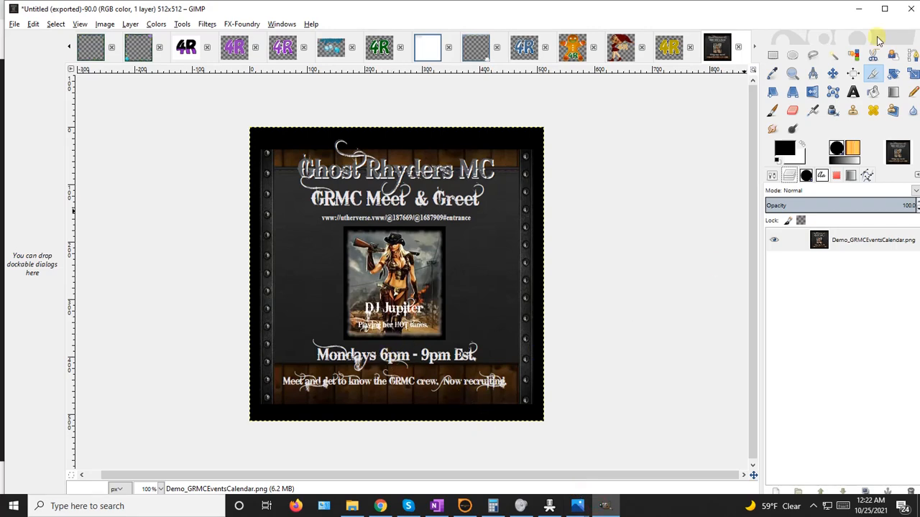
click(857, 9)
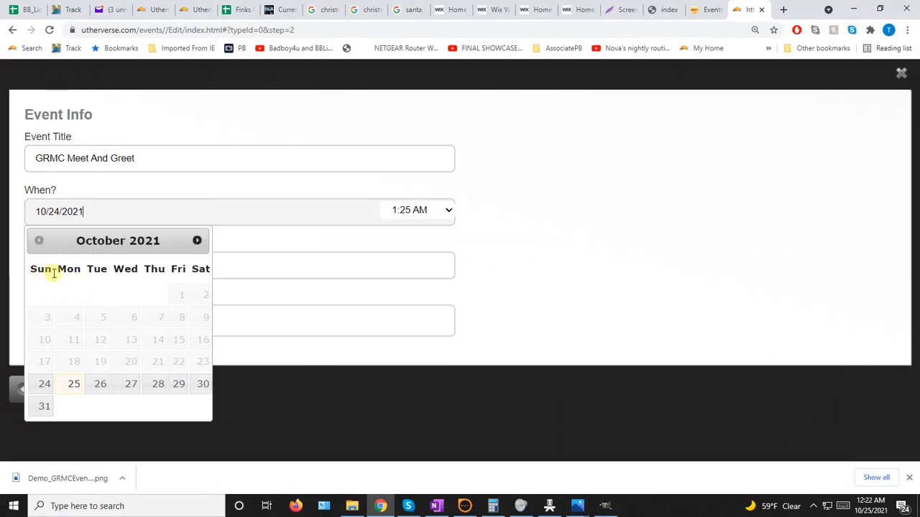
click(72, 388)
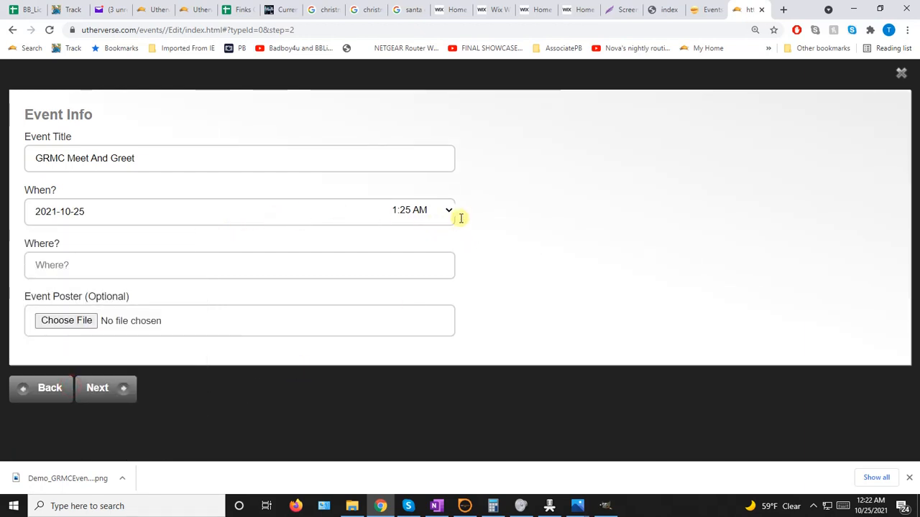
Step: Check the start time on the GIMP poster and set the event time to 6:00 PM
click(603, 506)
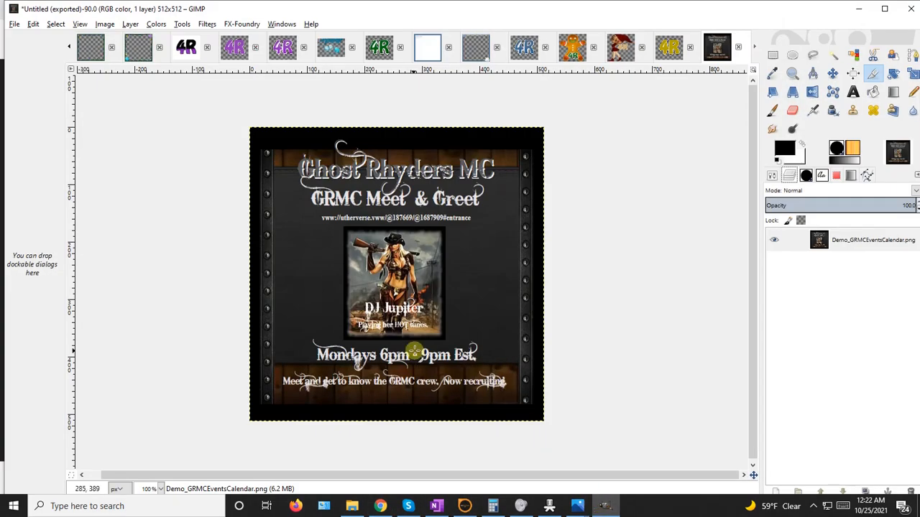
click(599, 508)
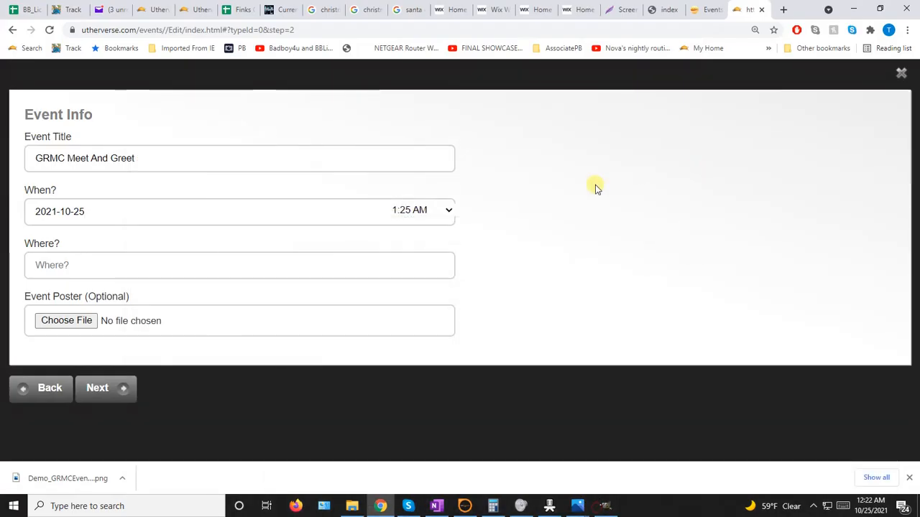
click(409, 212)
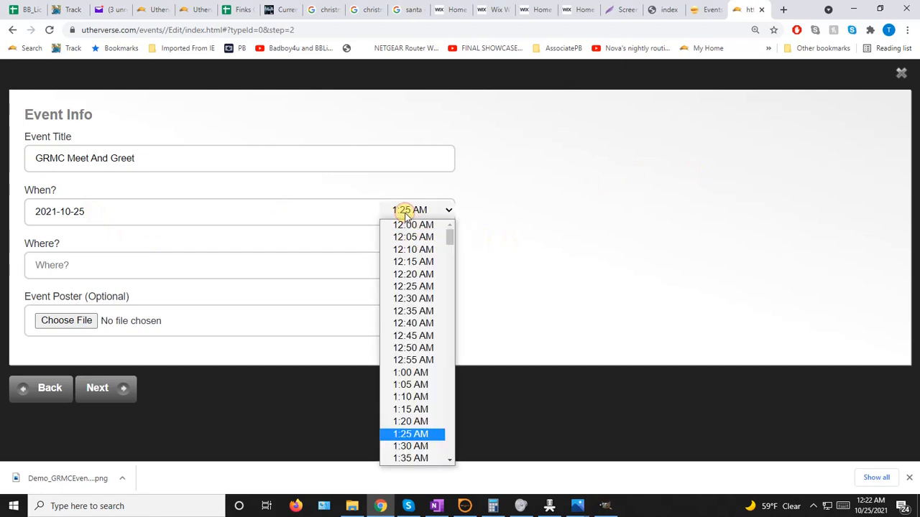
scroll(423, 315, down, 15)
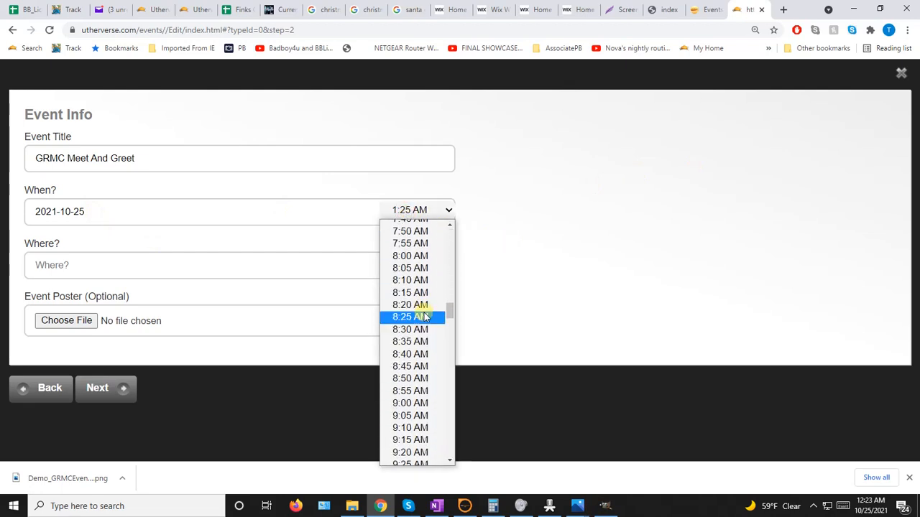
scroll(424, 316, down, 14)
scroll(424, 317, down, 8)
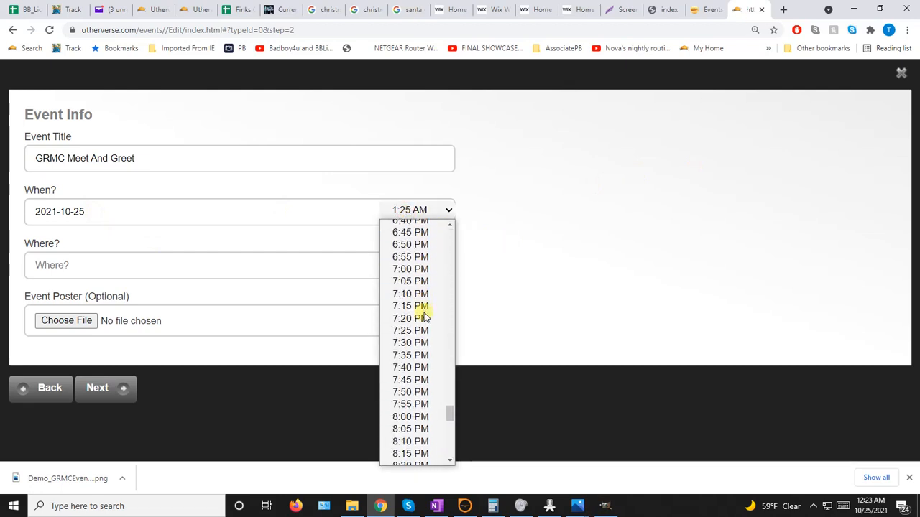
scroll(423, 316, up, 2)
scroll(399, 288, up, 2)
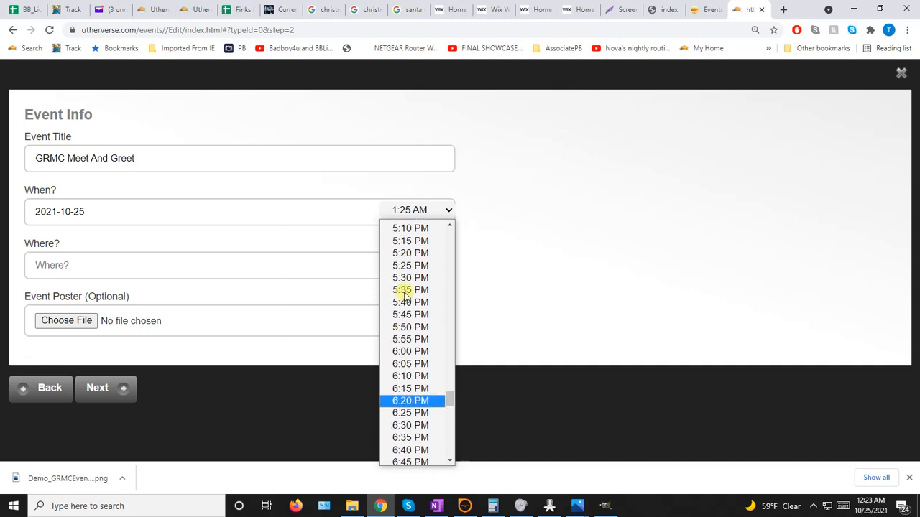
click(421, 352)
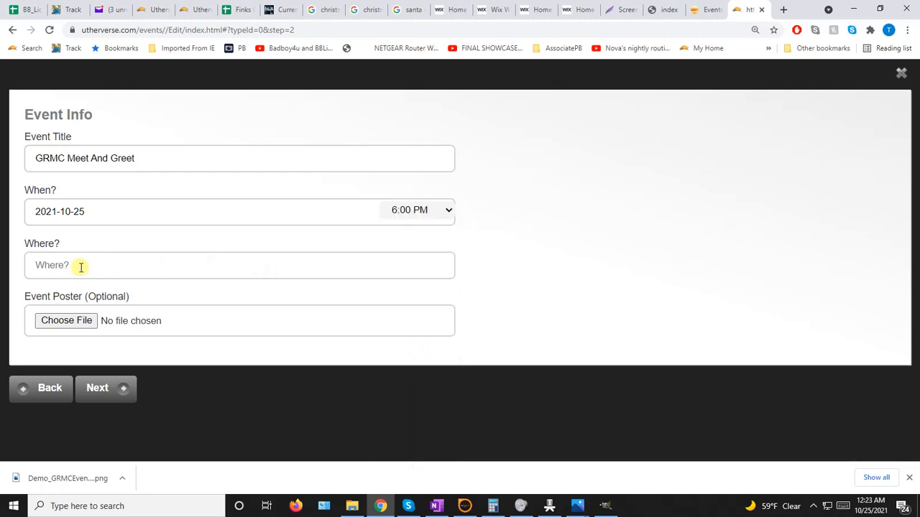
click(568, 10)
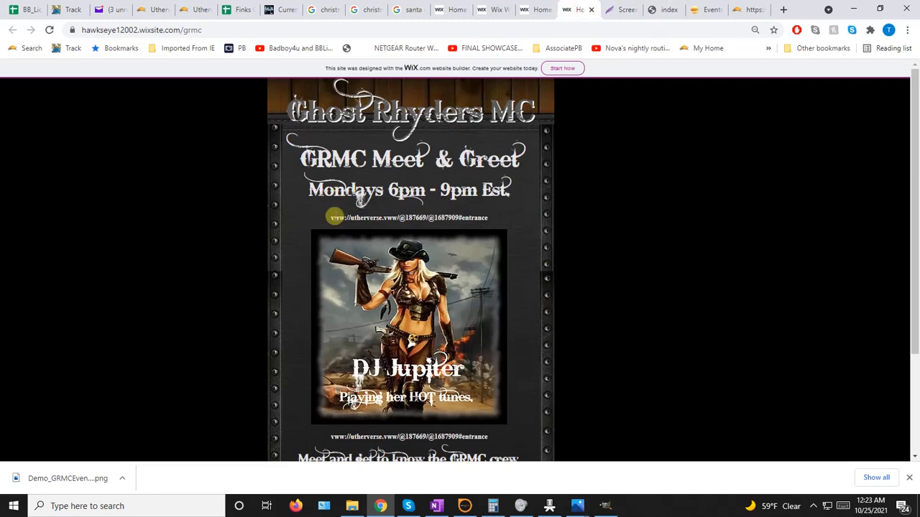
drag(332, 217, 488, 218)
right_click(489, 219)
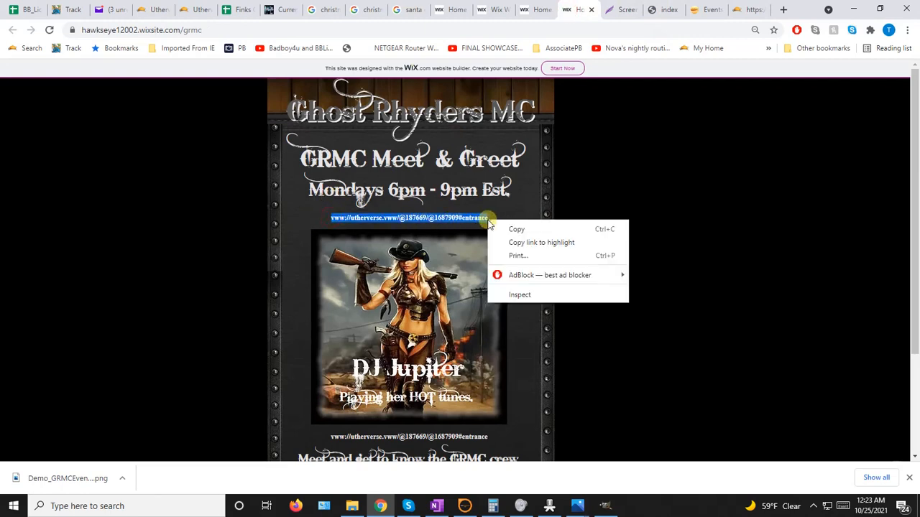
click(517, 230)
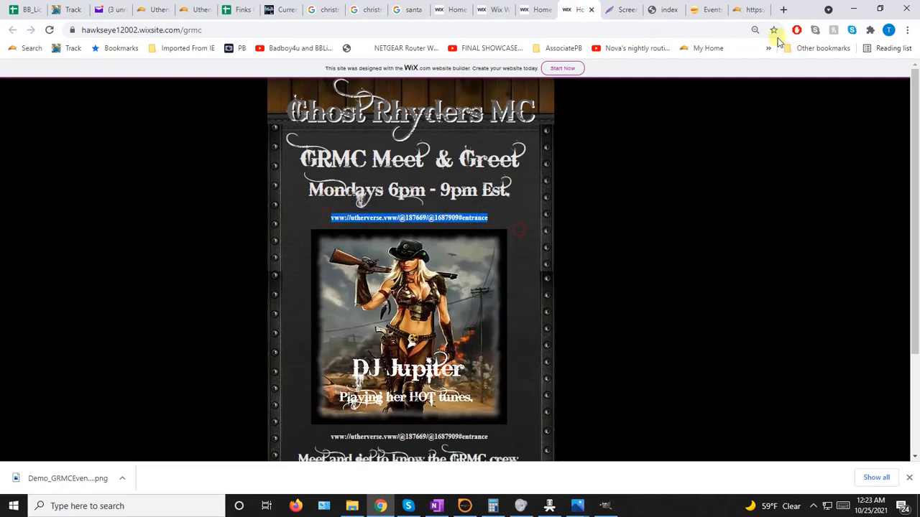
click(741, 10)
right_click(40, 264)
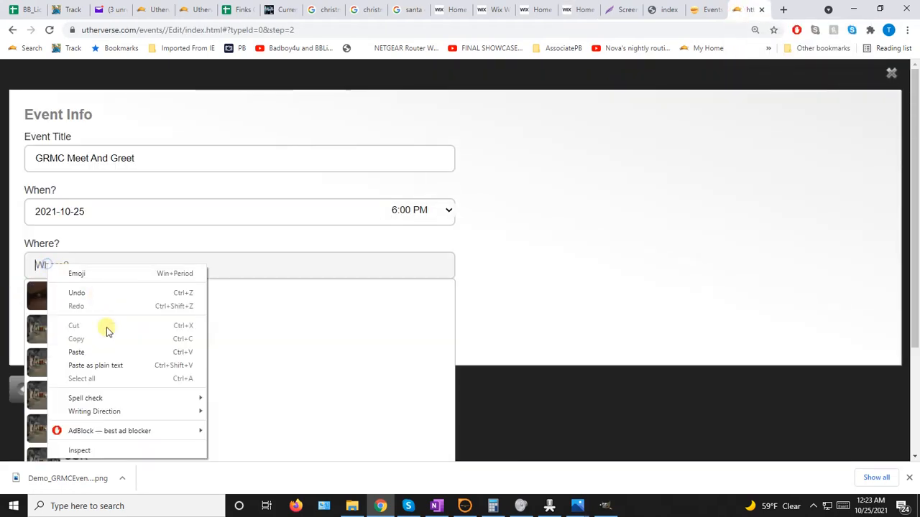
click(92, 360)
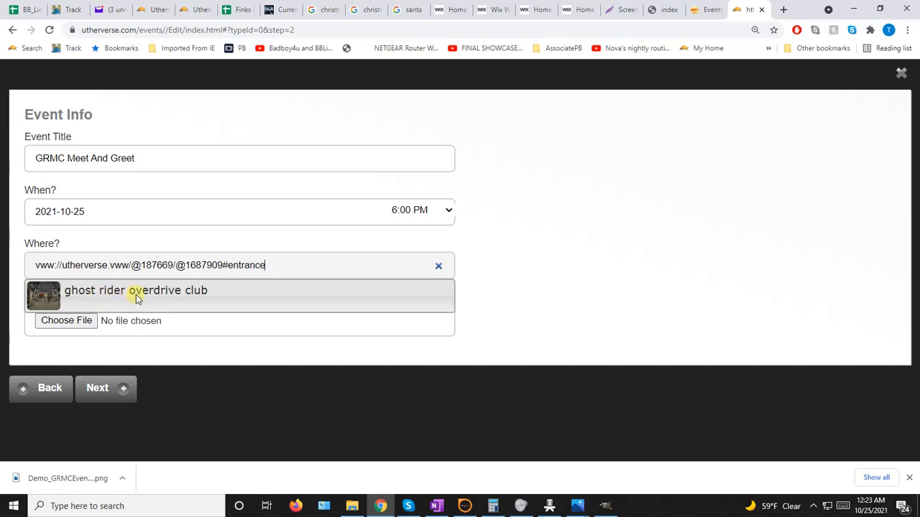
click(572, 291)
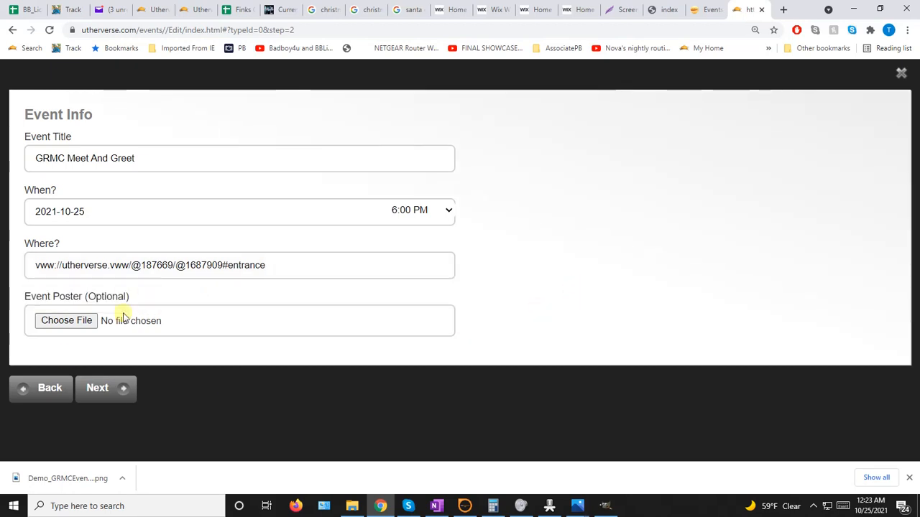
Step: Attach Demo_GRMCEventsCalendarCR.png from the BulletinTextures folder on the E: drive as the event poster
click(64, 324)
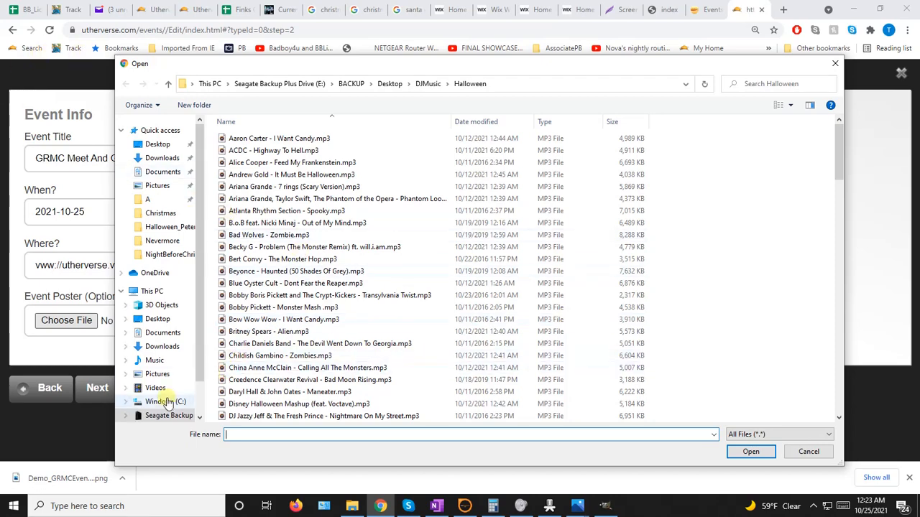
click(284, 84)
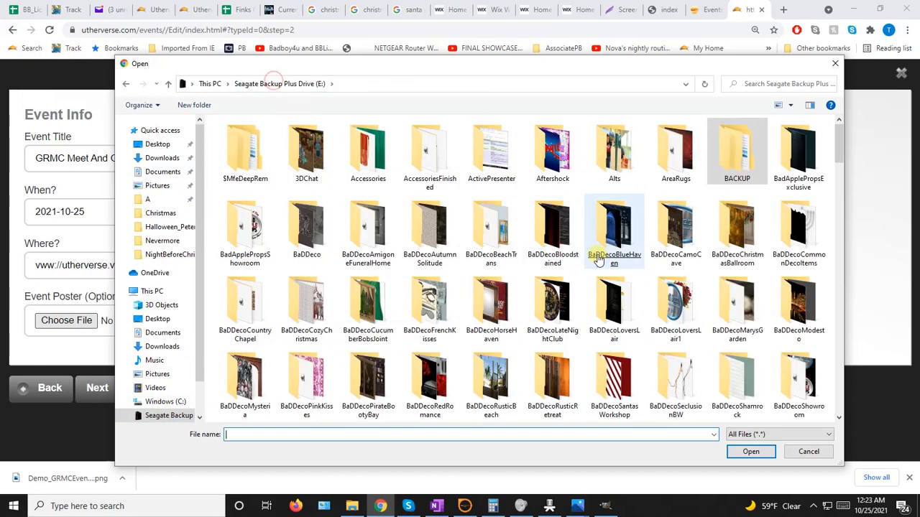
scroll(600, 260, down, 3)
scroll(600, 260, down, 2)
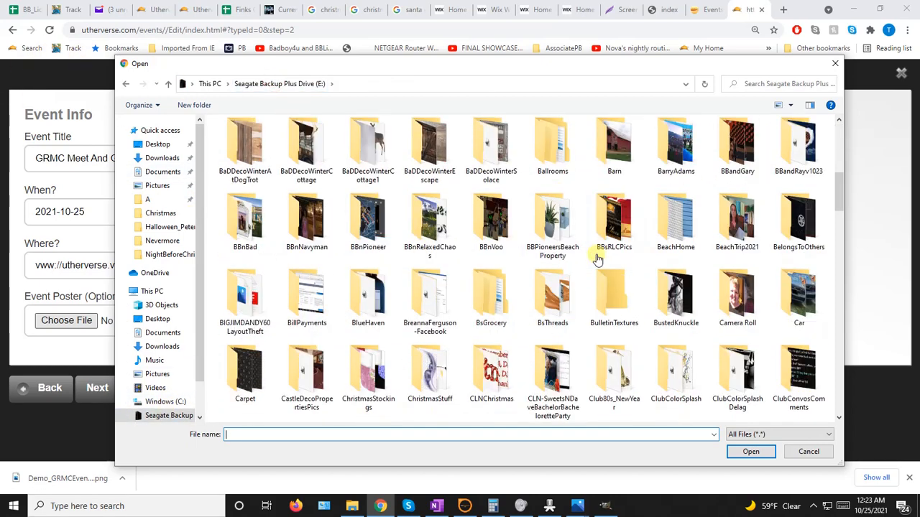
double_click(614, 305)
drag(839, 143, 828, 407)
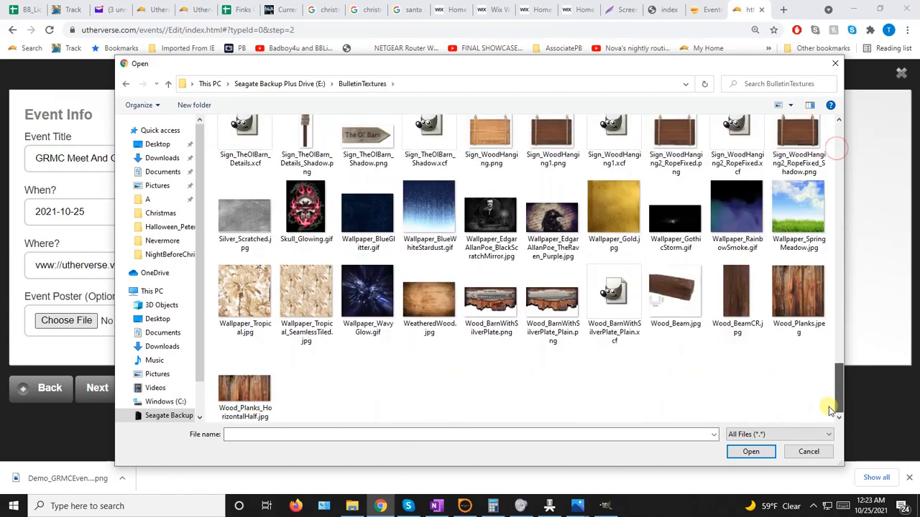
scroll(590, 398, up, 1)
click(592, 400)
scroll(591, 400, up, 2)
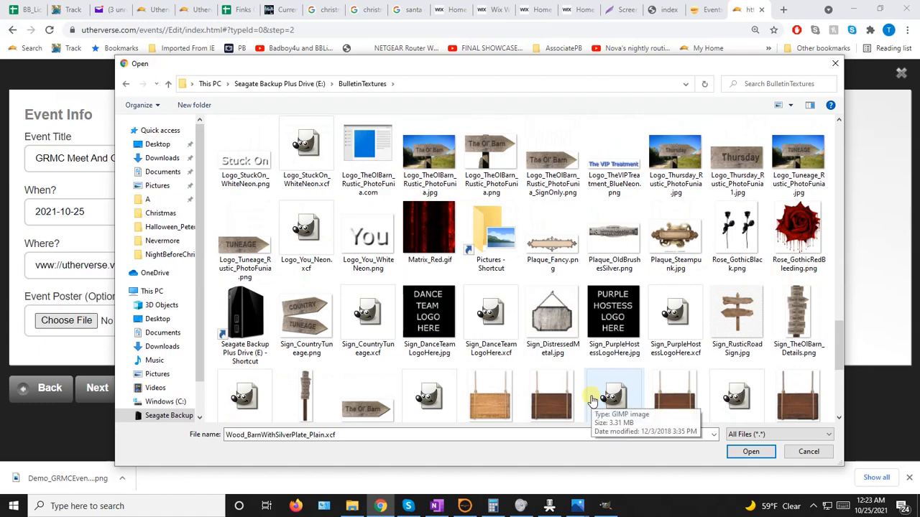
scroll(592, 400, up, 2)
click(591, 399)
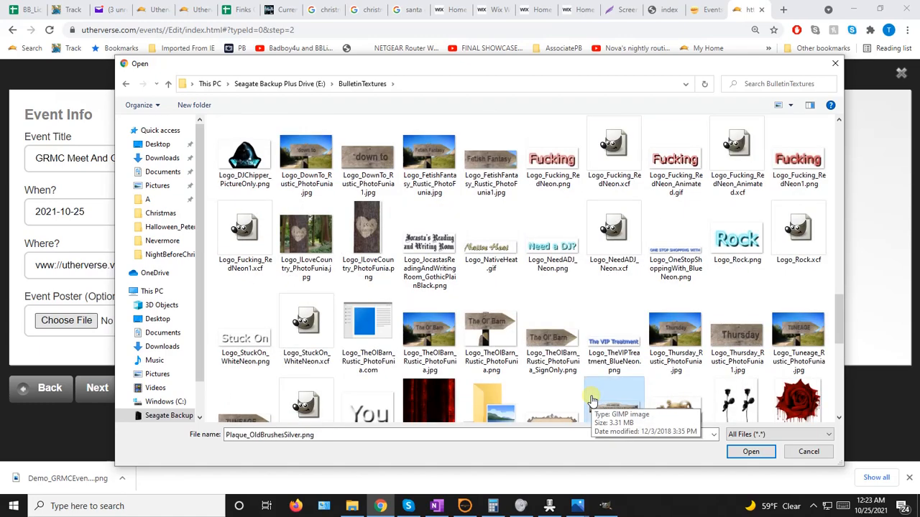
scroll(592, 400, up, 7)
click(592, 399)
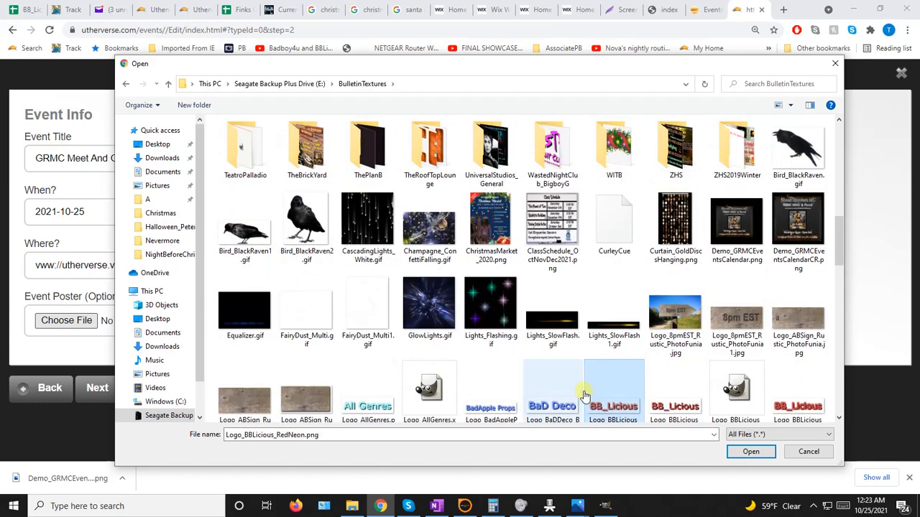
click(805, 276)
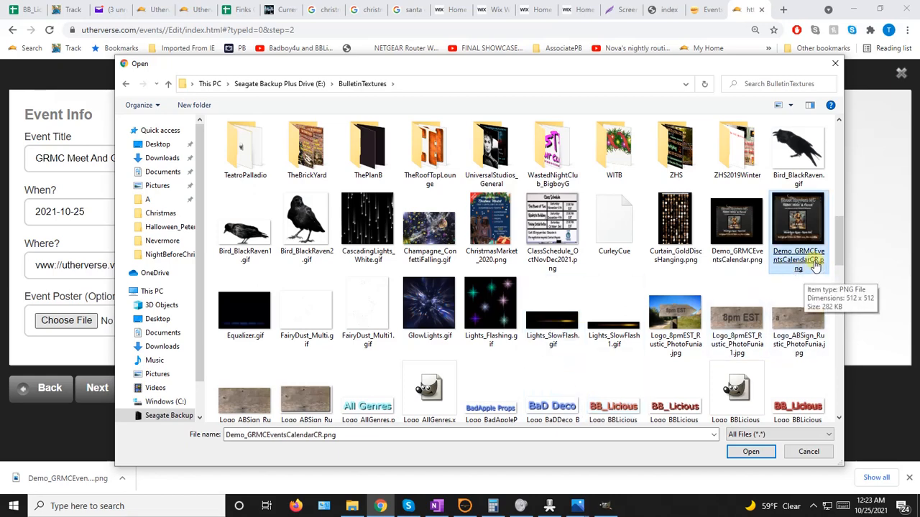
double_click(796, 234)
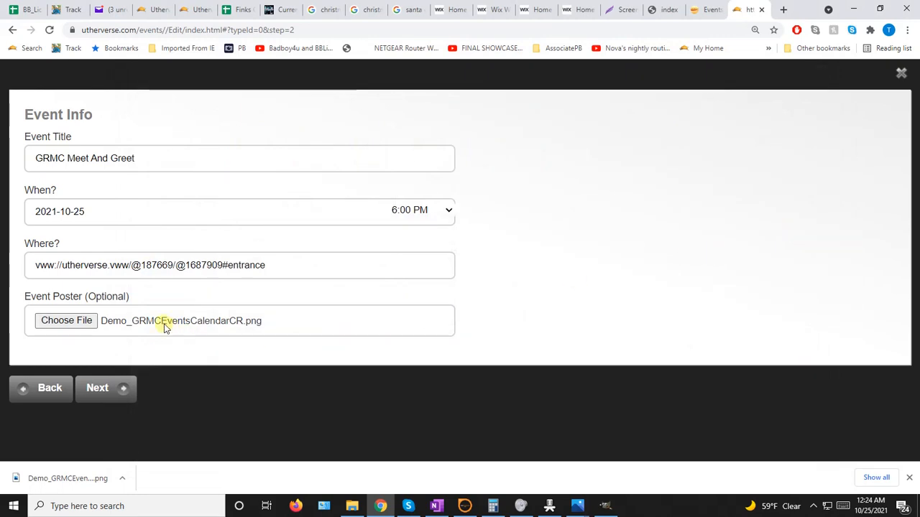
Step: Try to continue from the Event Info page to the next page of the event form
click(105, 388)
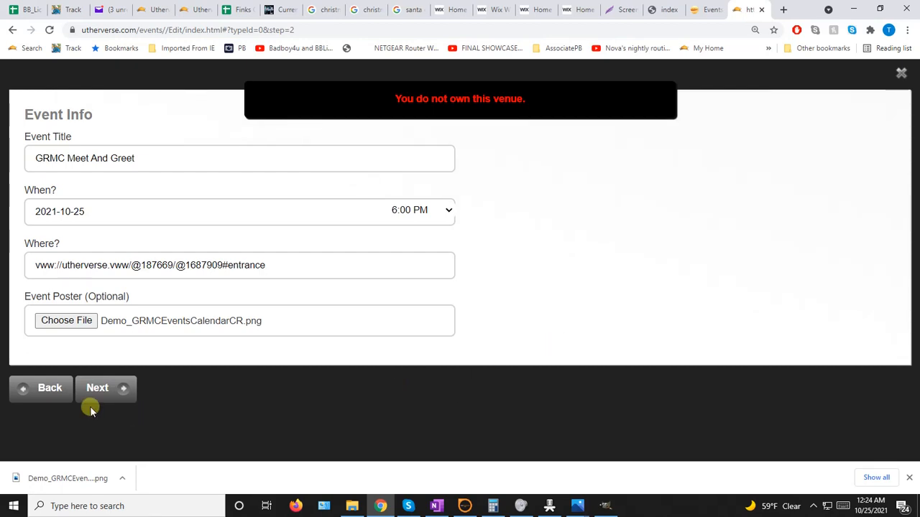
click(108, 389)
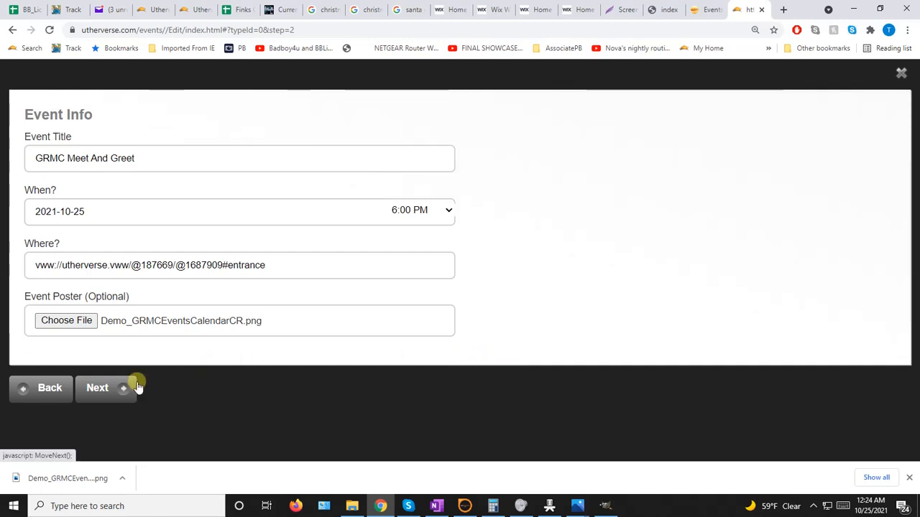
Step: Dismiss the browser's downloads bar and close both the event form and the Events Calendar pages
click(908, 477)
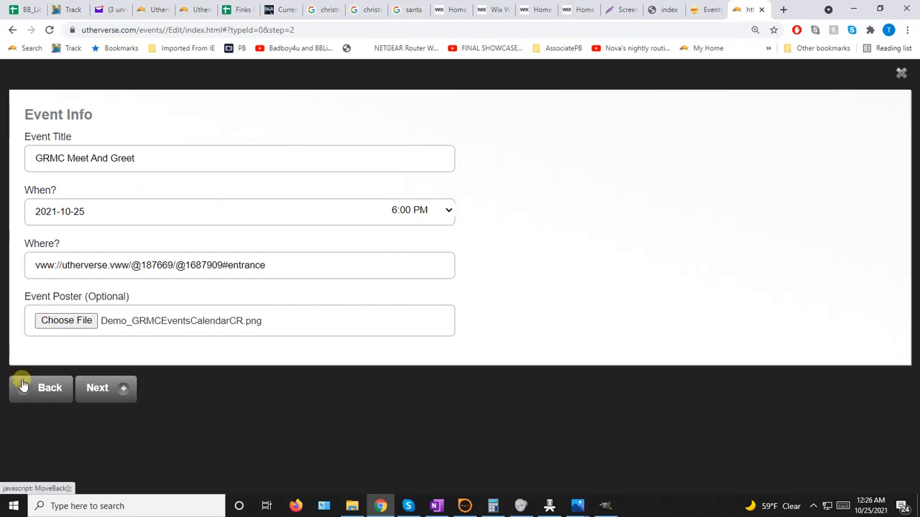
click(762, 10)
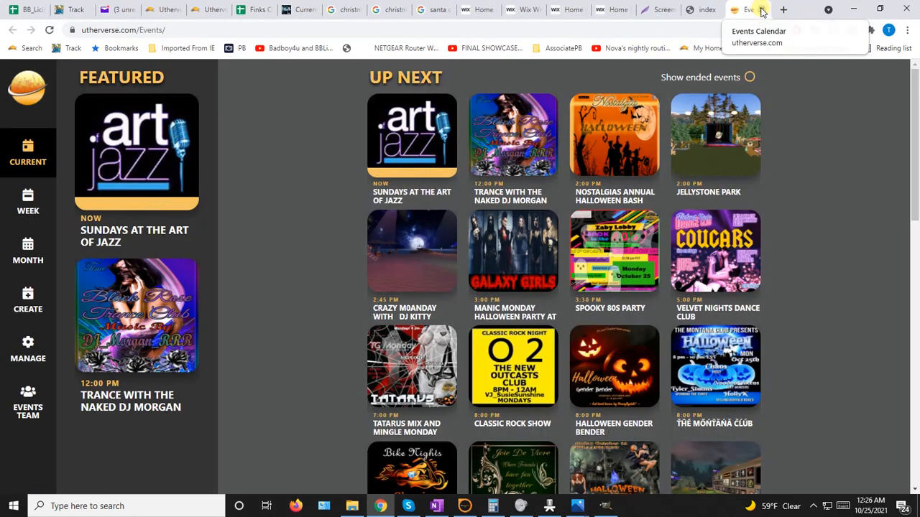
click(761, 10)
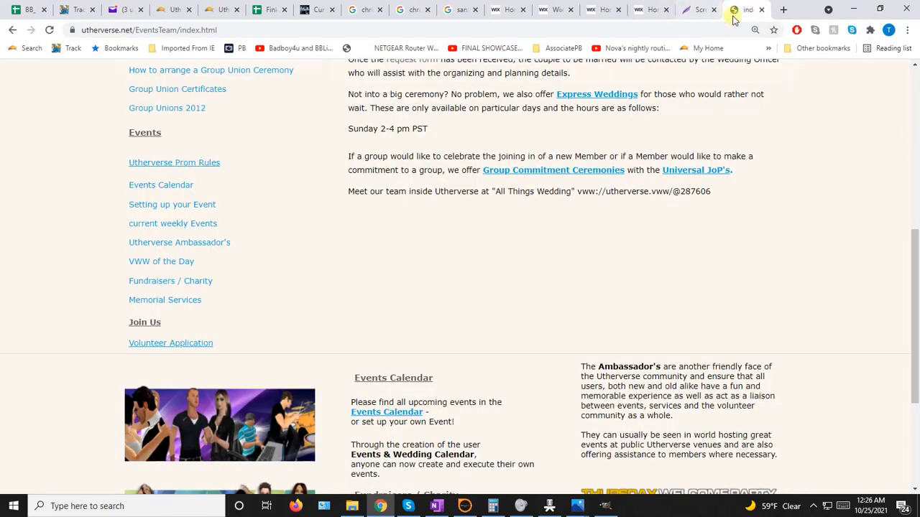
Step: Close the Events Team page, glance at the poster in GIMP, and return to the Wix editor's poster page, dismissing its open dialog
click(762, 10)
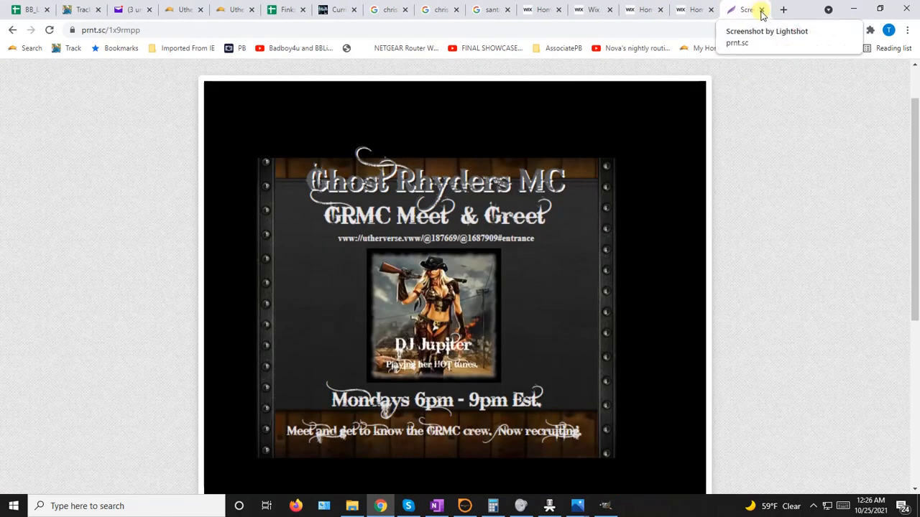
click(853, 8)
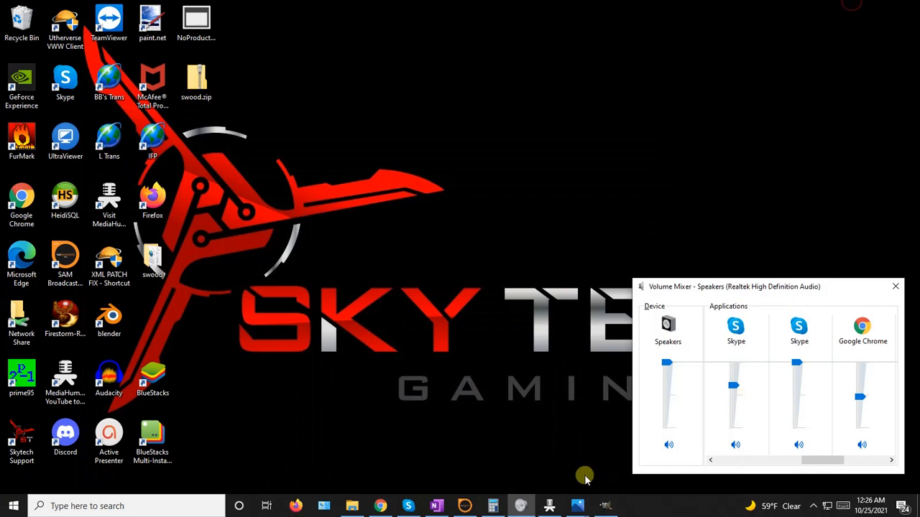
click(606, 506)
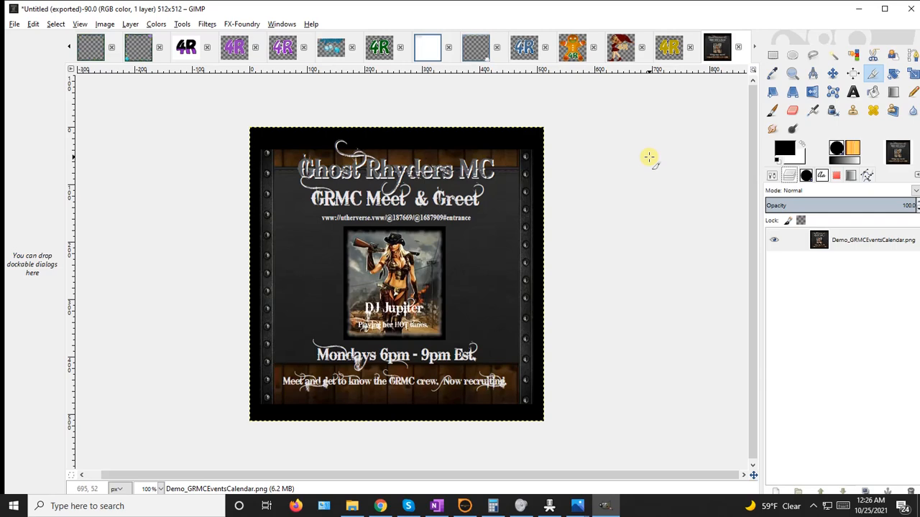
click(380, 506)
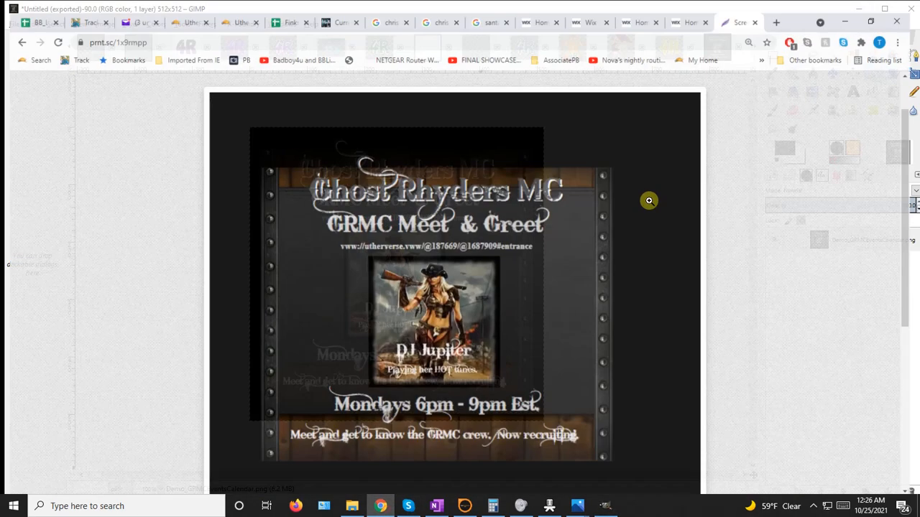
click(684, 9)
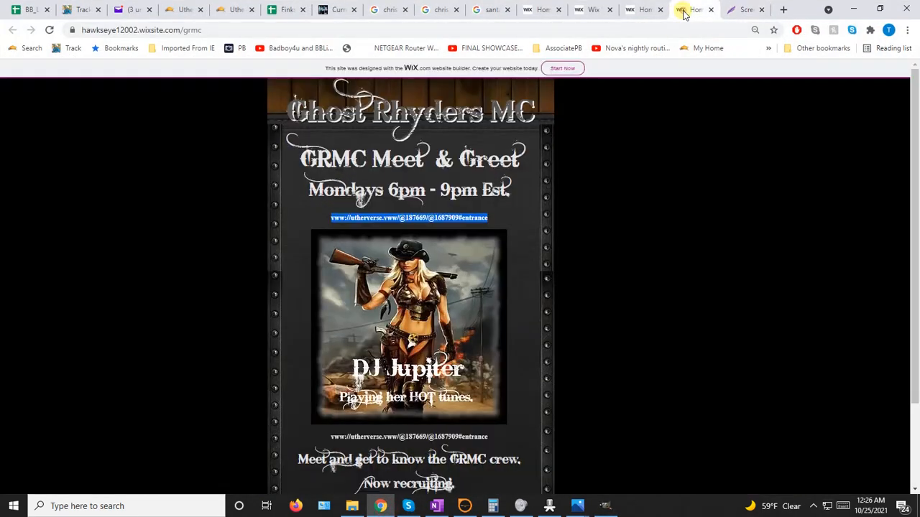
click(633, 10)
click(583, 8)
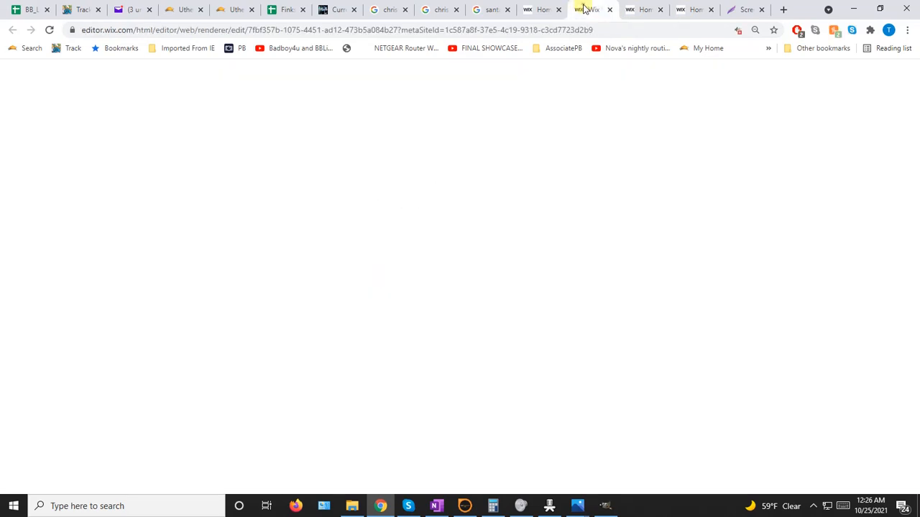
click(617, 173)
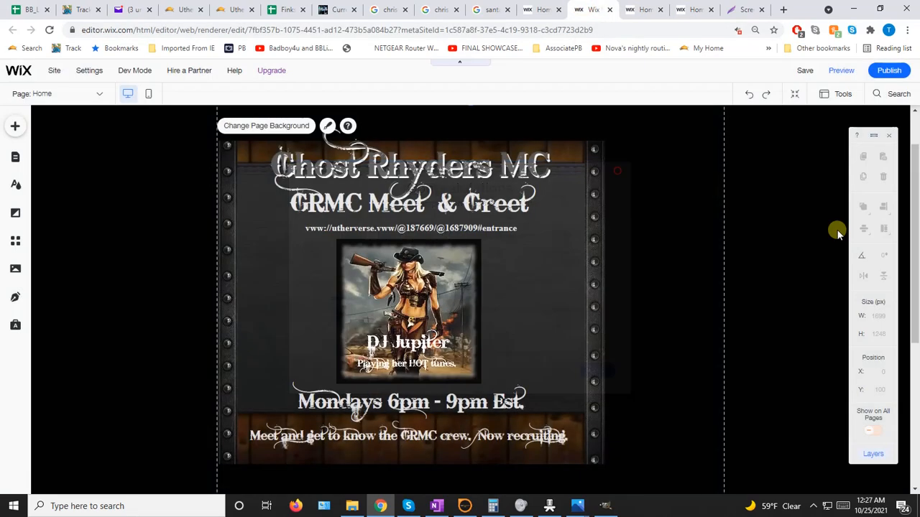
click(602, 227)
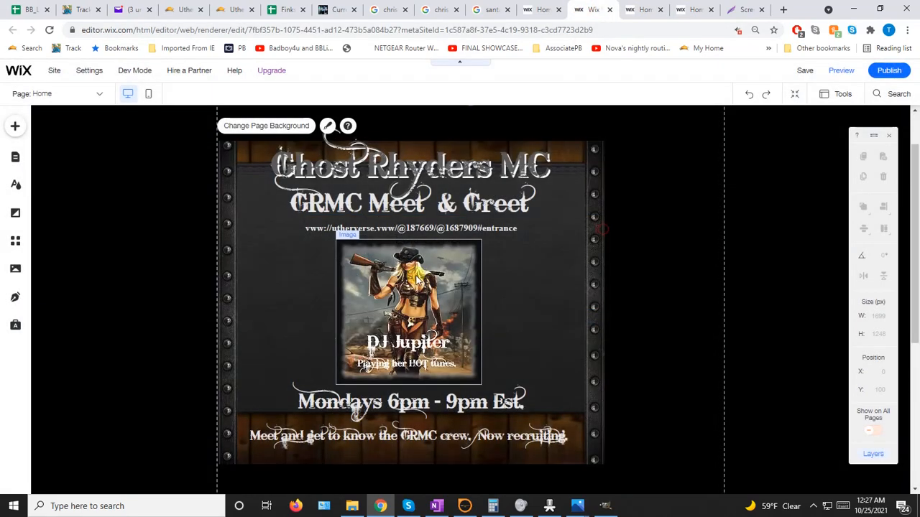
Step: Begin replacing the DJ Jupiter image by opening the GRMC site folder and starting a media upload from the computer
click(413, 320)
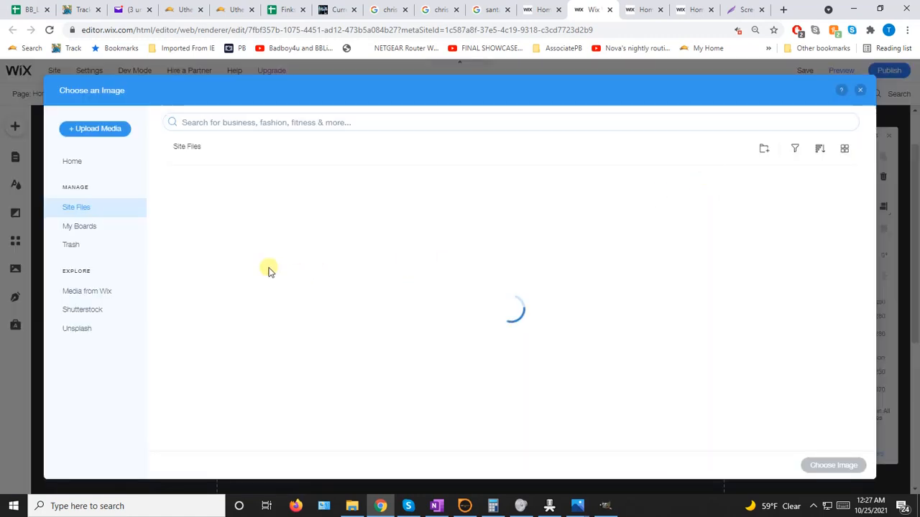
double_click(203, 232)
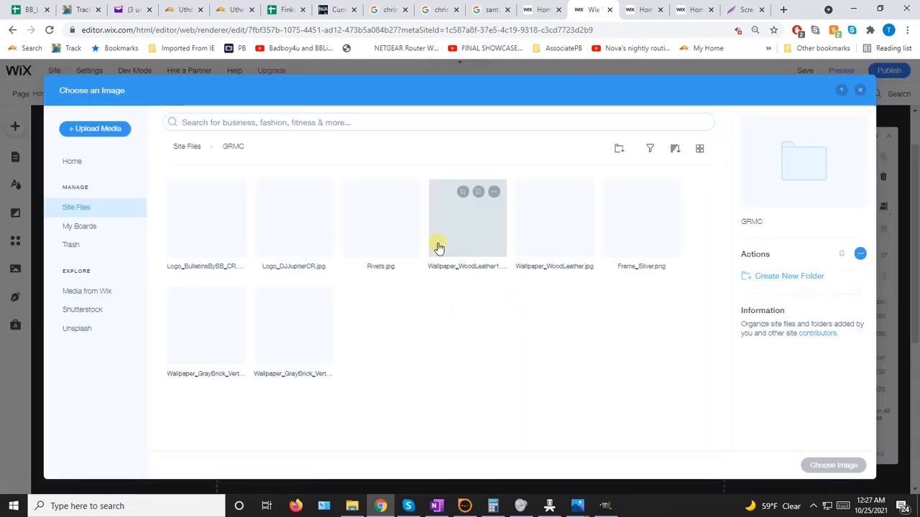
click(94, 131)
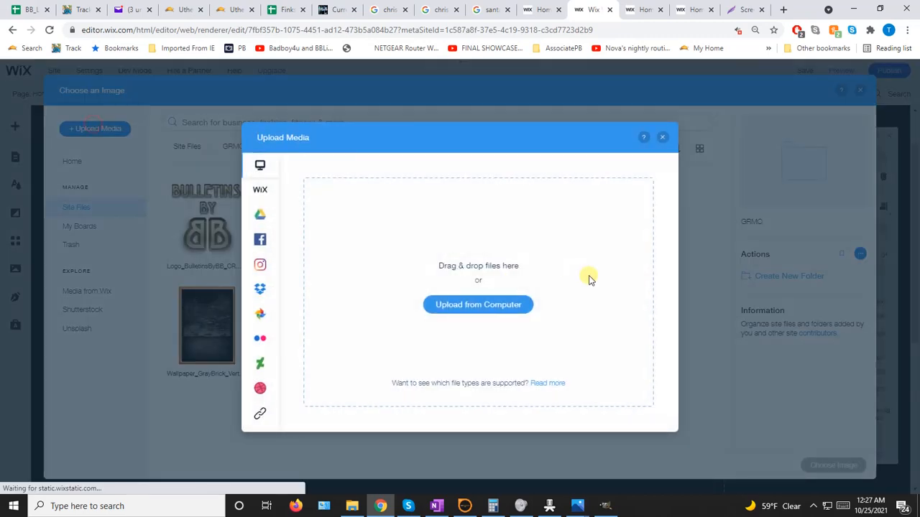
click(478, 308)
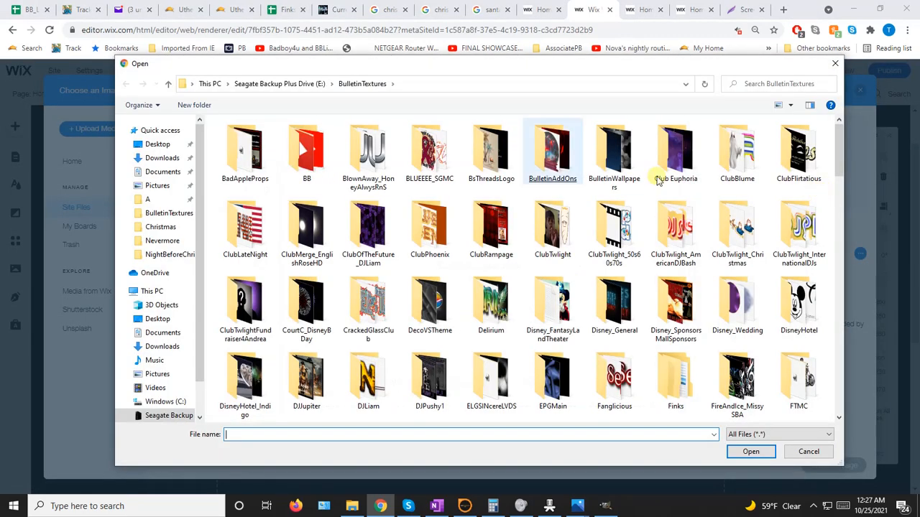
Step: Upload BBLicious_DJ - Copy.jpg from the LogosPosters folder on the E: drive and use it as the poster's DJ image
scroll(772, 255, down, 3)
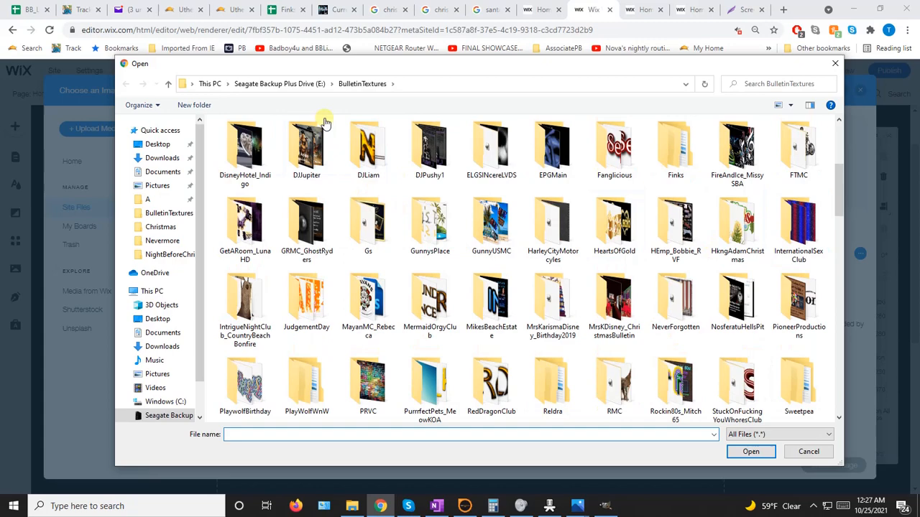
click(287, 84)
scroll(748, 288, down, 8)
scroll(751, 286, down, 3)
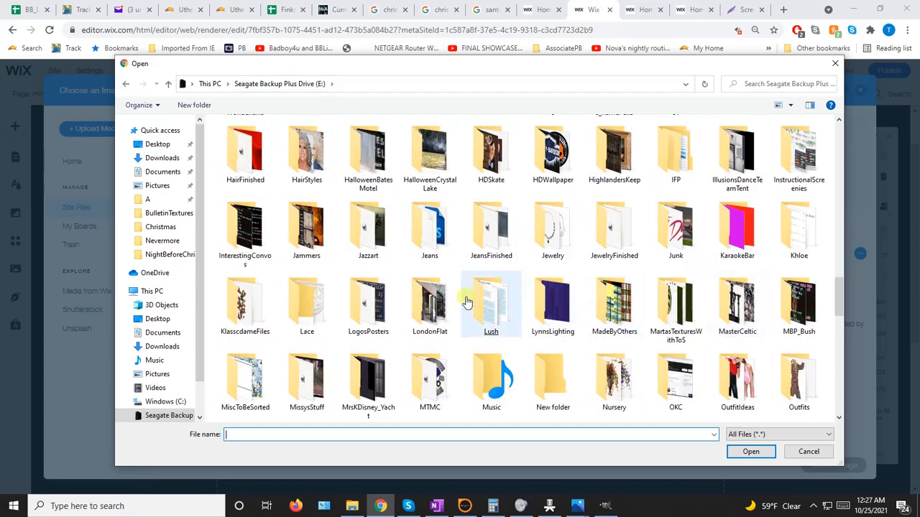
double_click(368, 301)
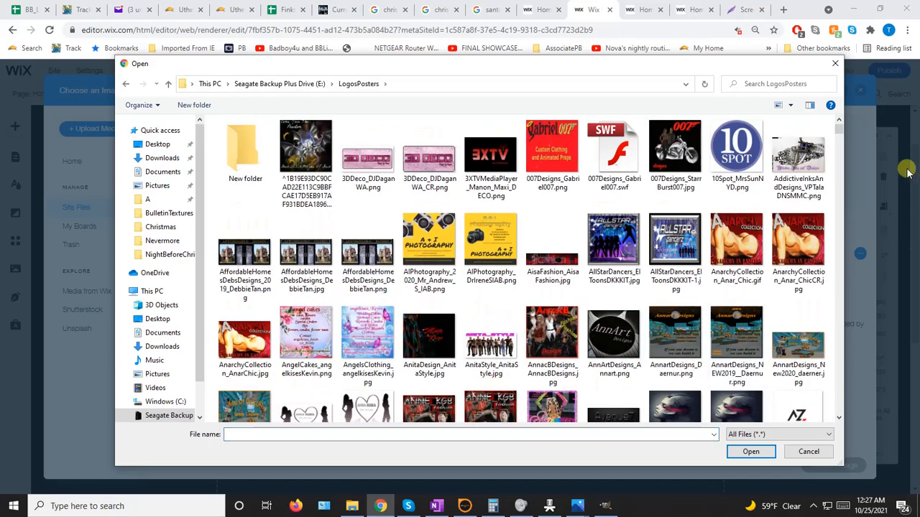
mouse_move(838, 127)
mouse_down()
mouse_move(839, 161)
mouse_move(840, 144)
mouse_up()
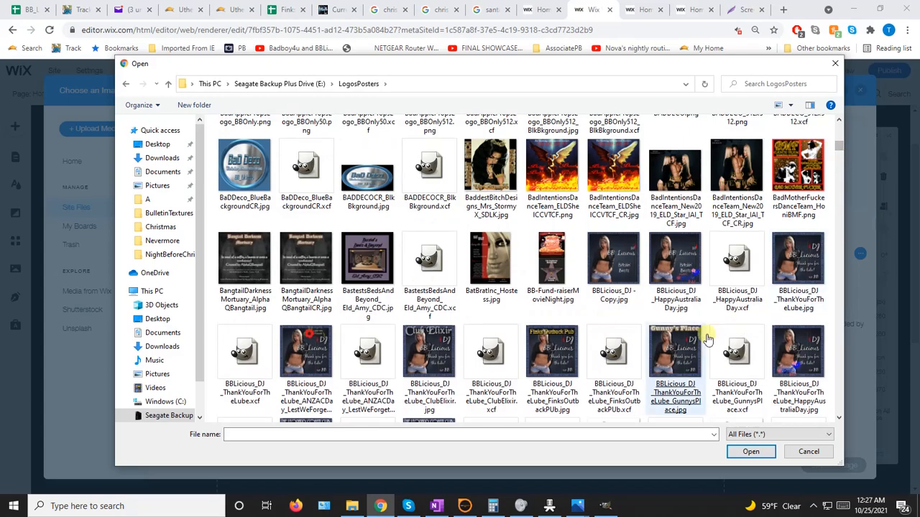
double_click(602, 260)
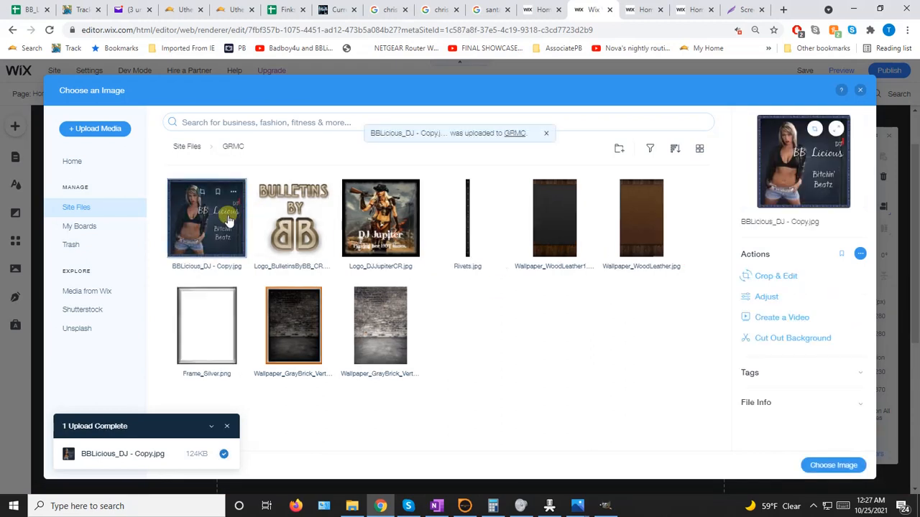
click(815, 465)
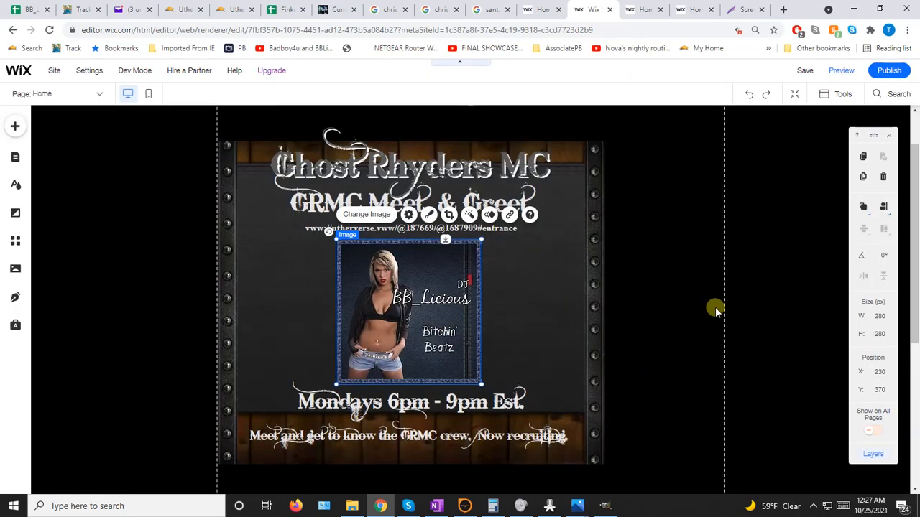
click(715, 307)
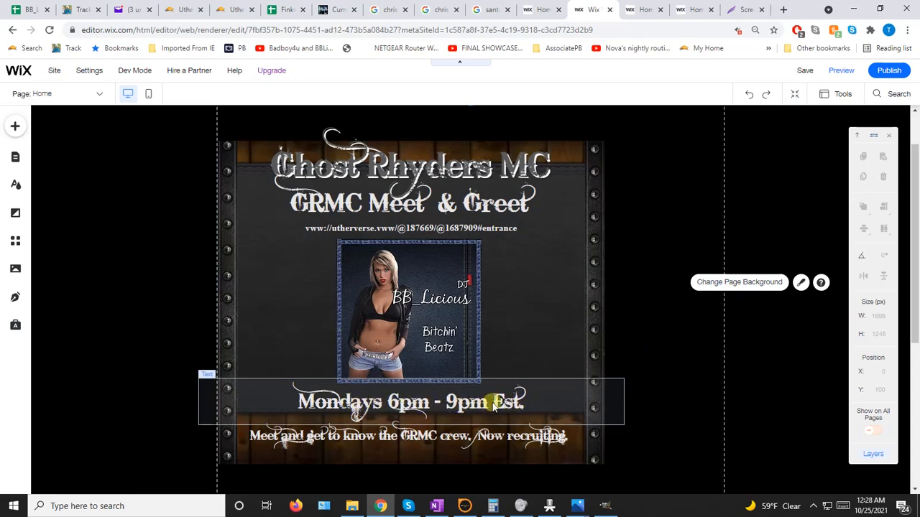
Step: Review the edited Wix poster alongside the earlier versions in GIMP and on the Lightshot page
click(404, 312)
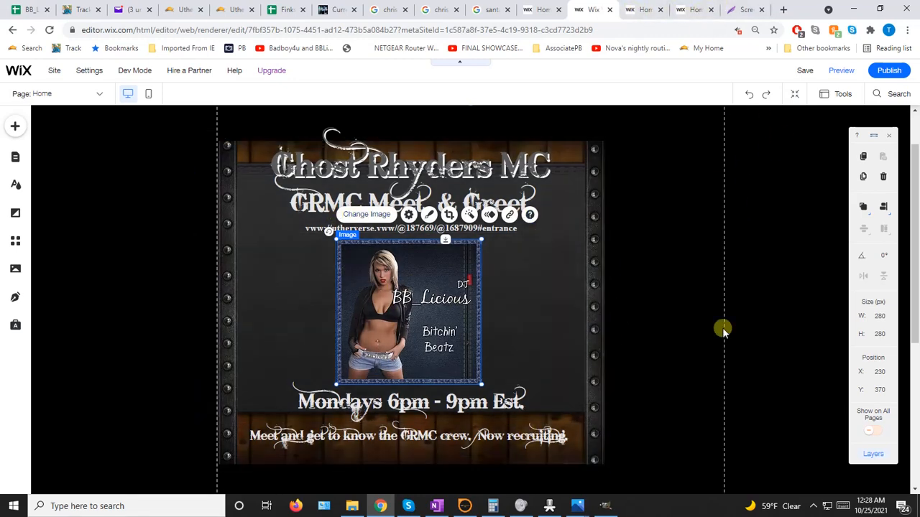
click(607, 505)
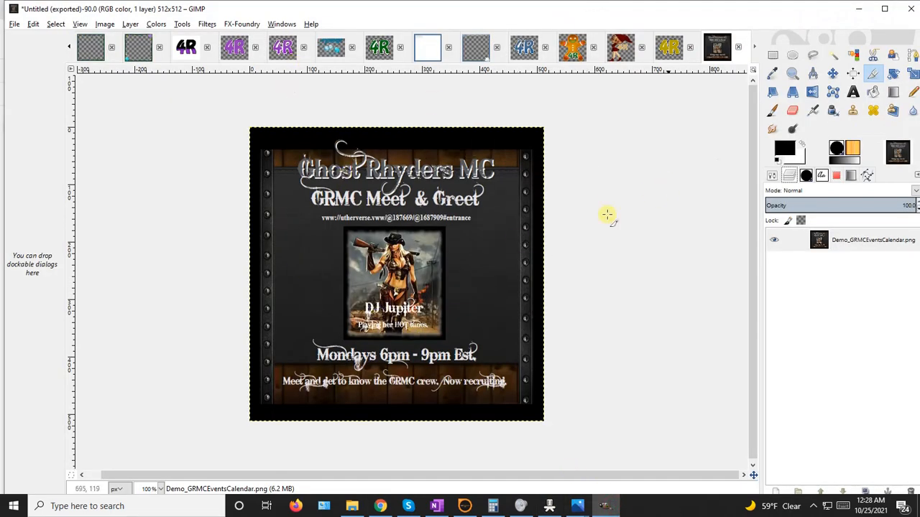
click(857, 9)
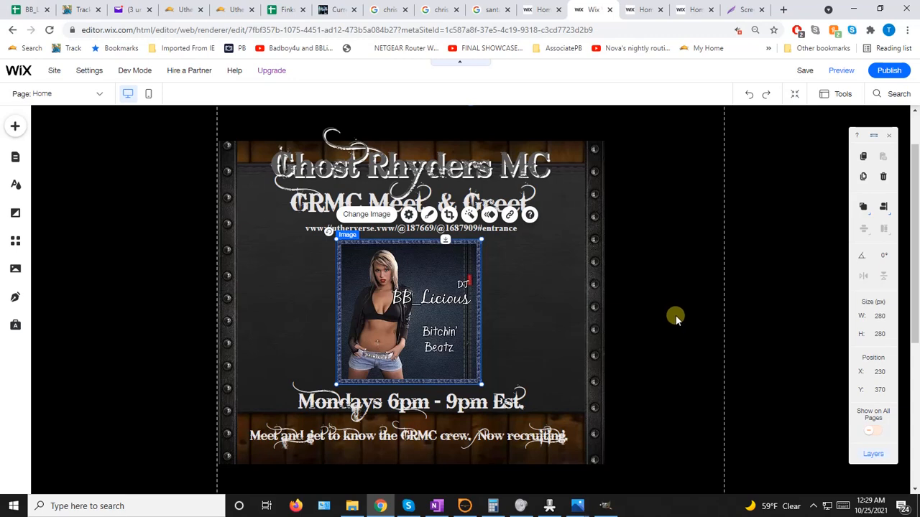
click(681, 236)
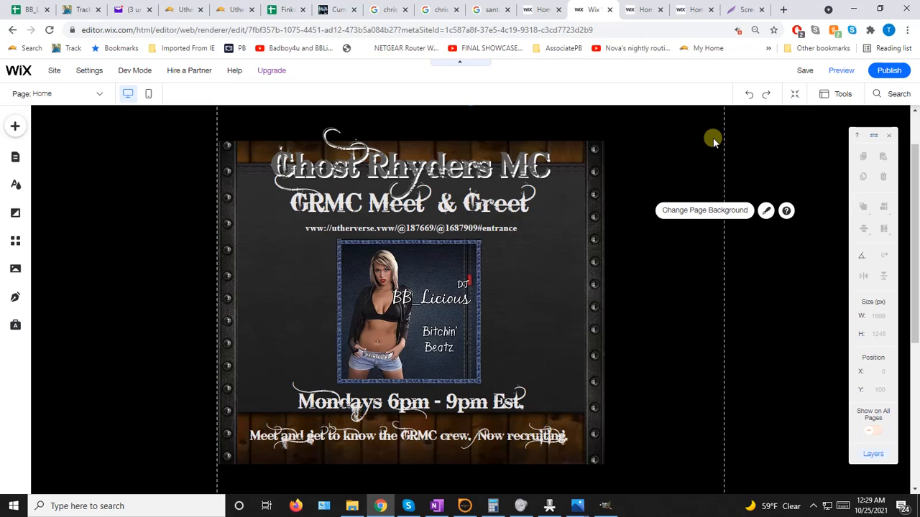
click(743, 10)
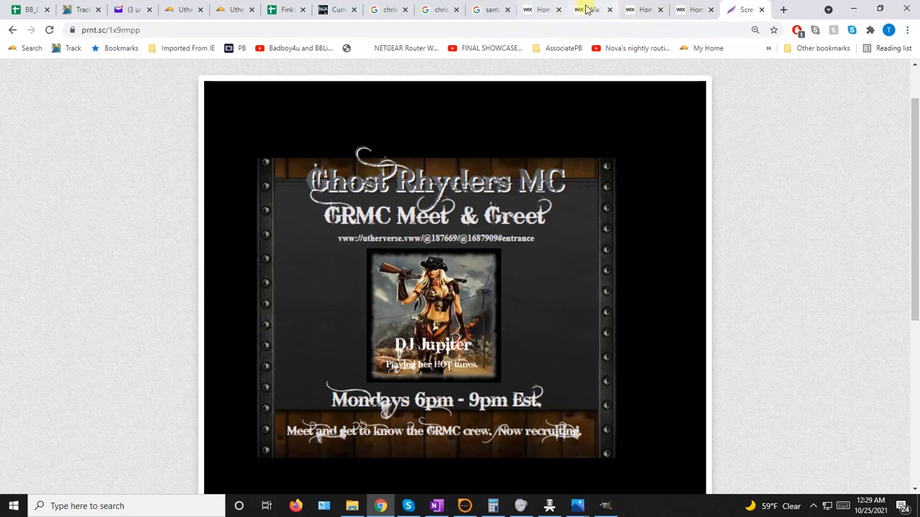
click(585, 9)
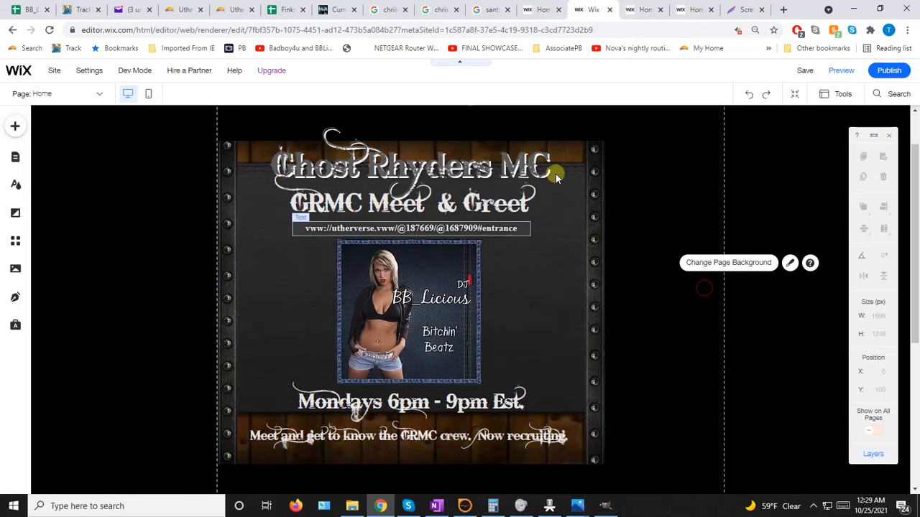
Step: Save and publish the edited Wix site, and view the live eventscaldemo page
click(801, 71)
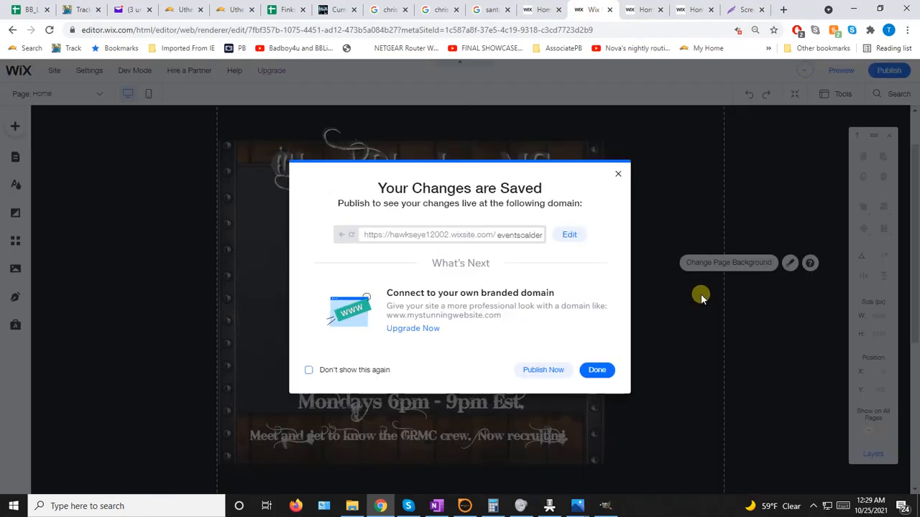
click(533, 372)
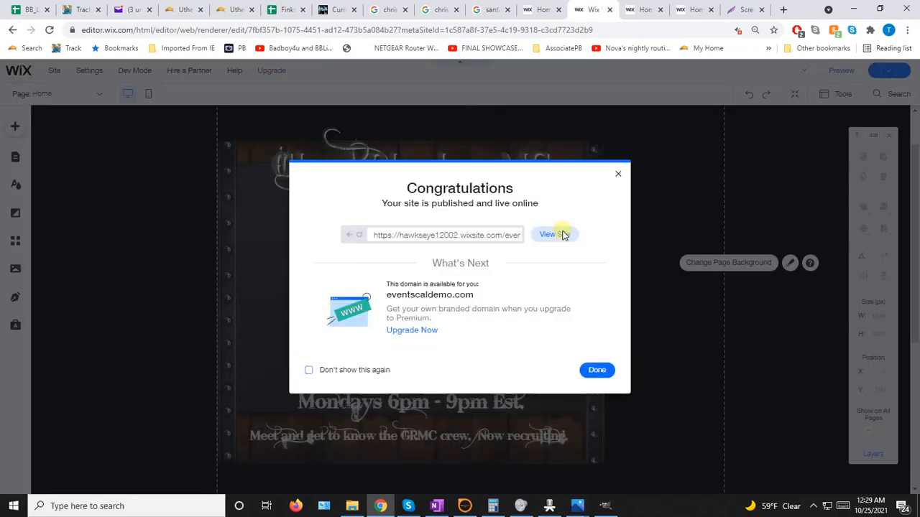
click(557, 234)
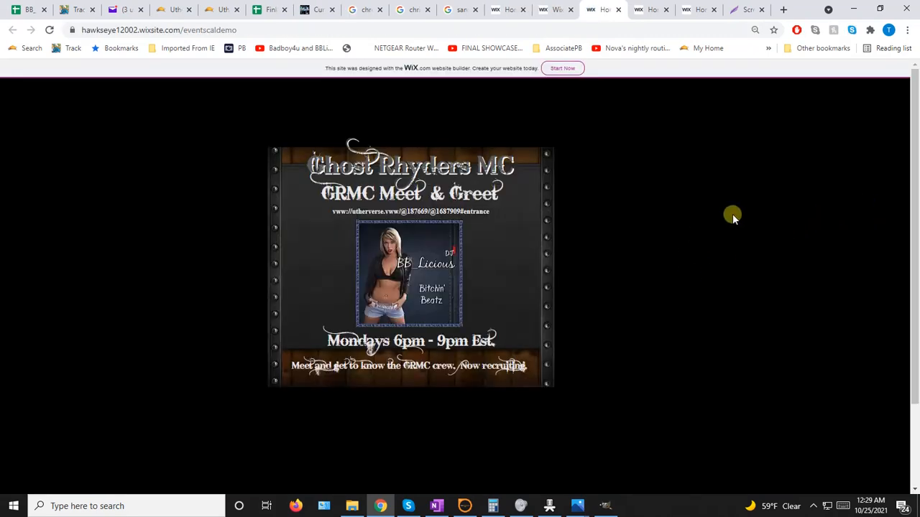
Step: Capture the poster area of the live page with Lightshot, upload the screenshot and copy its link
key(Print)
drag(202, 104, 611, 442)
click(504, 455)
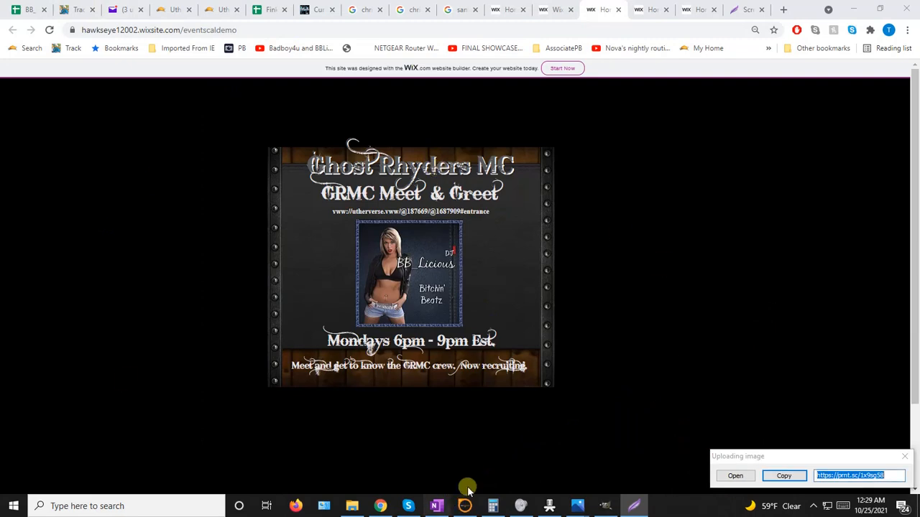
click(783, 476)
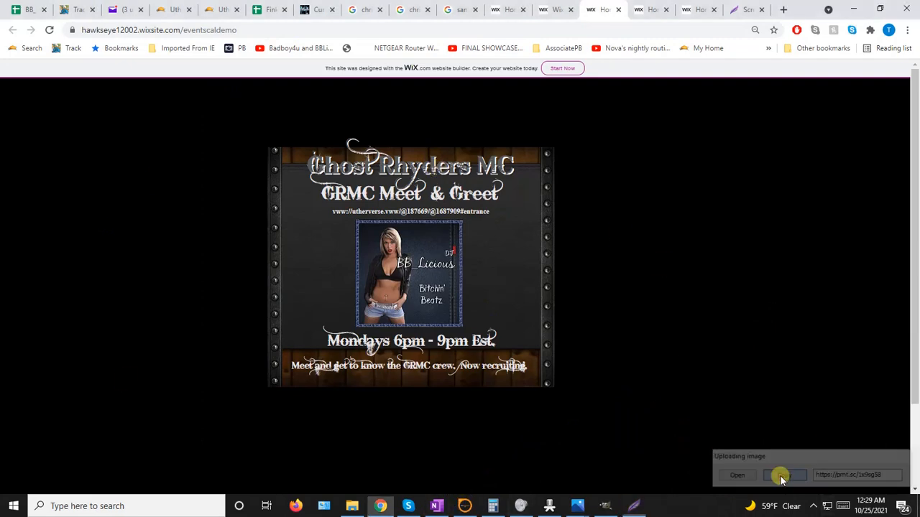
click(783, 10)
right_click(710, 32)
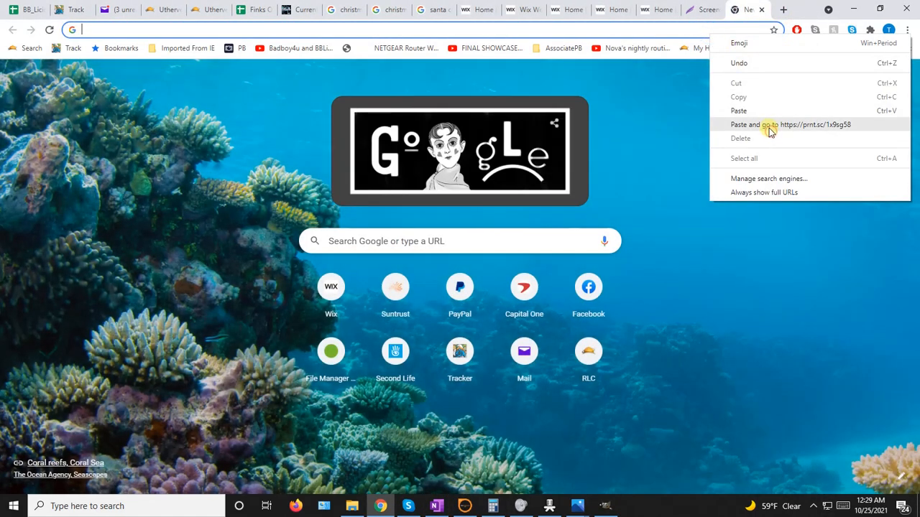
click(769, 128)
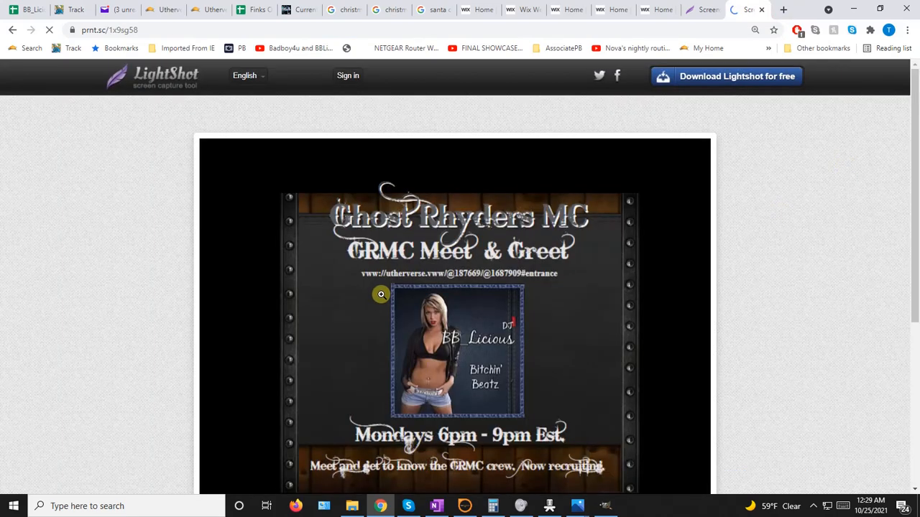
Step: Save the Lightshot poster image as Demo_GRMCEventsCalendar1.png in the BulletinTextures folder
right_click(378, 285)
click(420, 304)
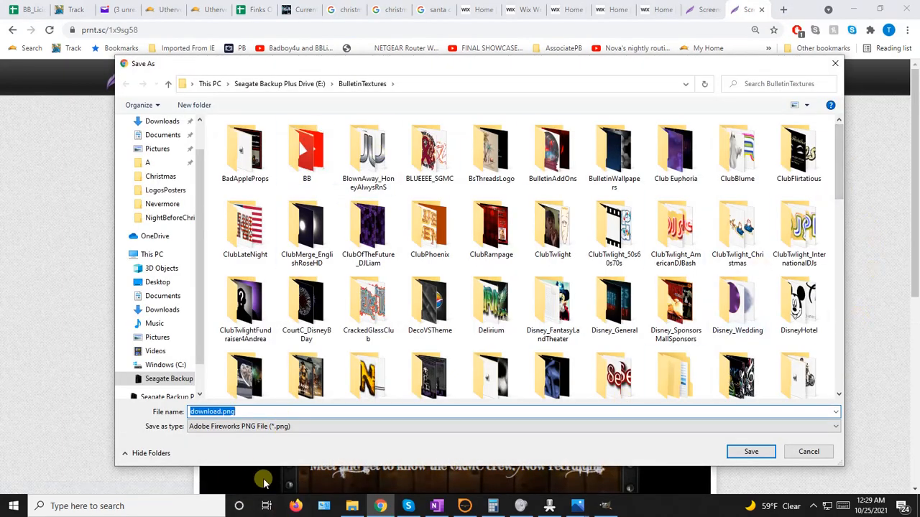
text(Demo_)
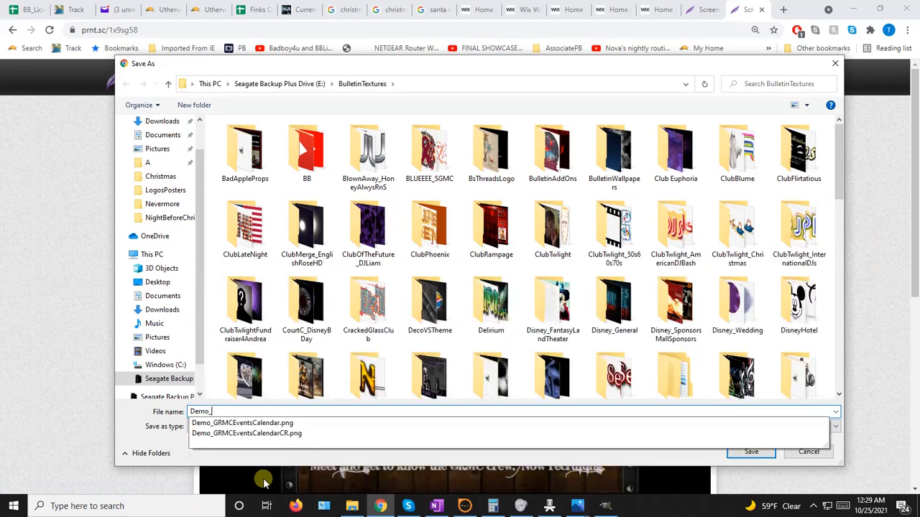
click(245, 423)
drag(276, 411, 279, 411)
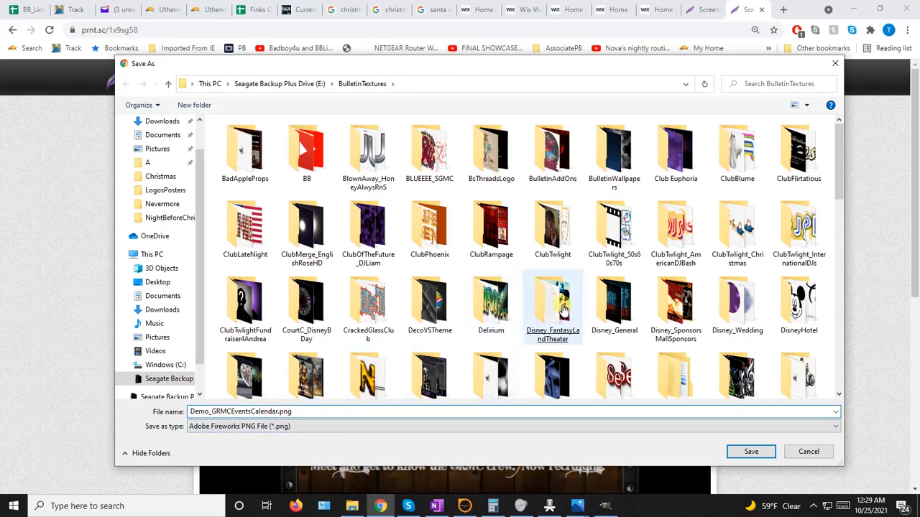
text(1)
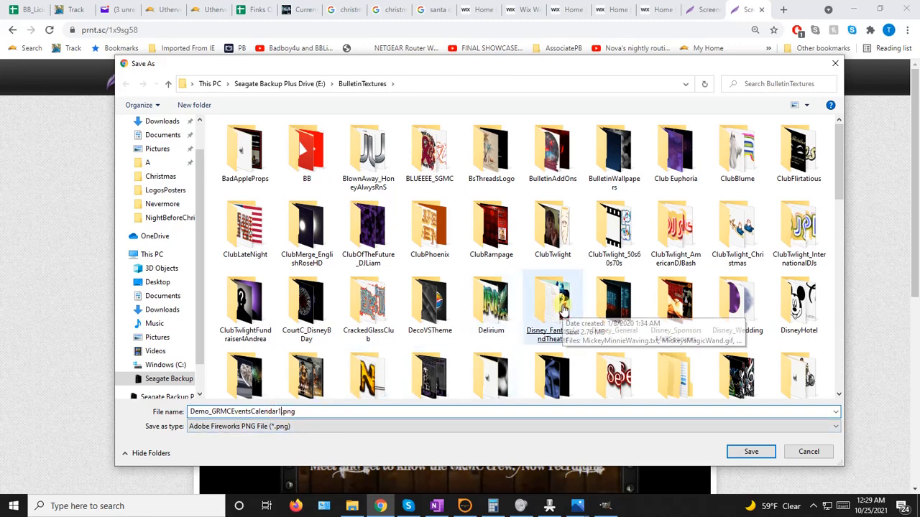
click(748, 452)
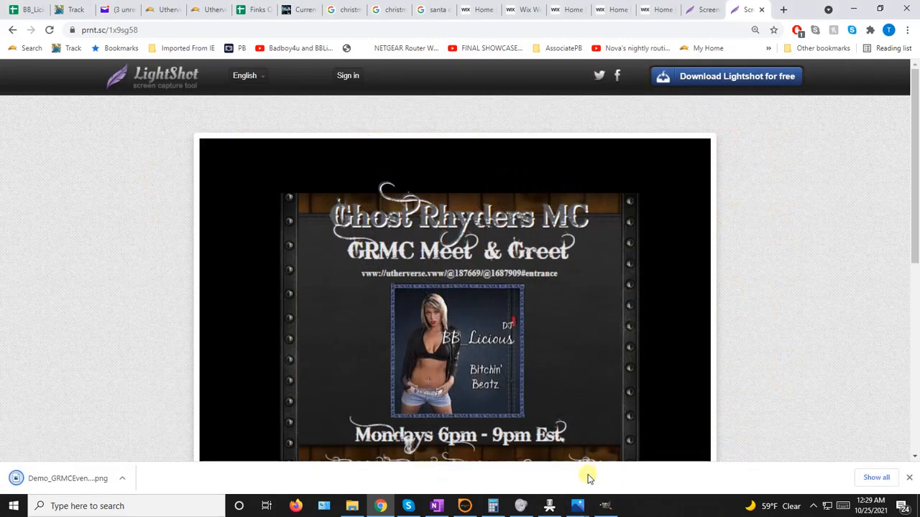
Step: Switch to GIMP and open Demo_GRMCEventsCalendar1.png from the BulletinTextures folder
click(605, 506)
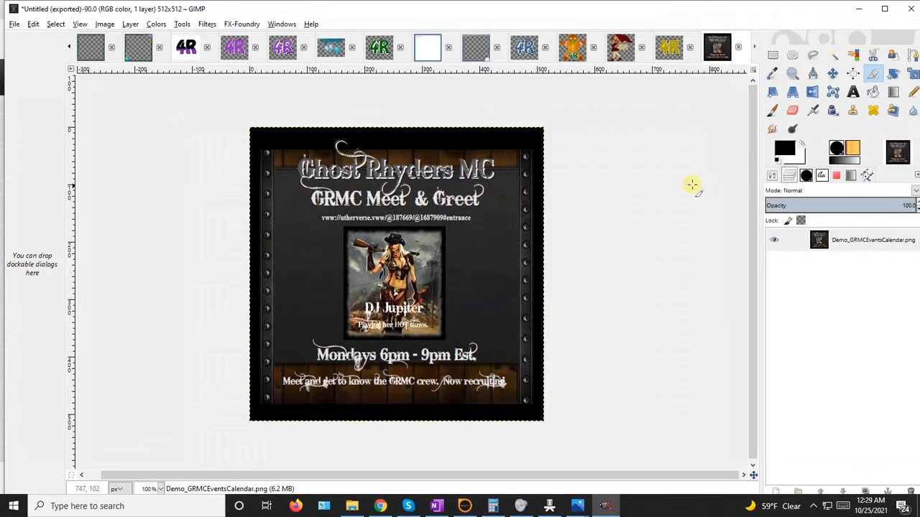
click(17, 23)
click(28, 56)
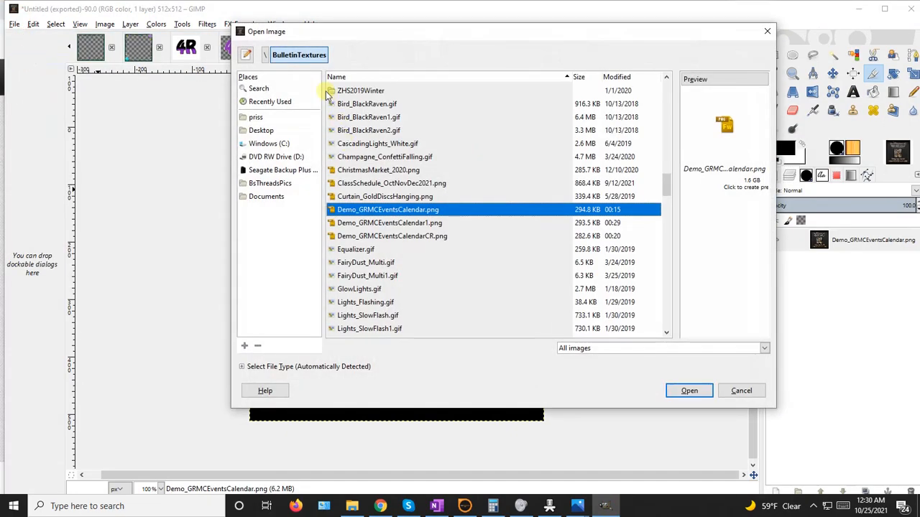
scroll(484, 309, down, 1)
scroll(484, 310, up, 10)
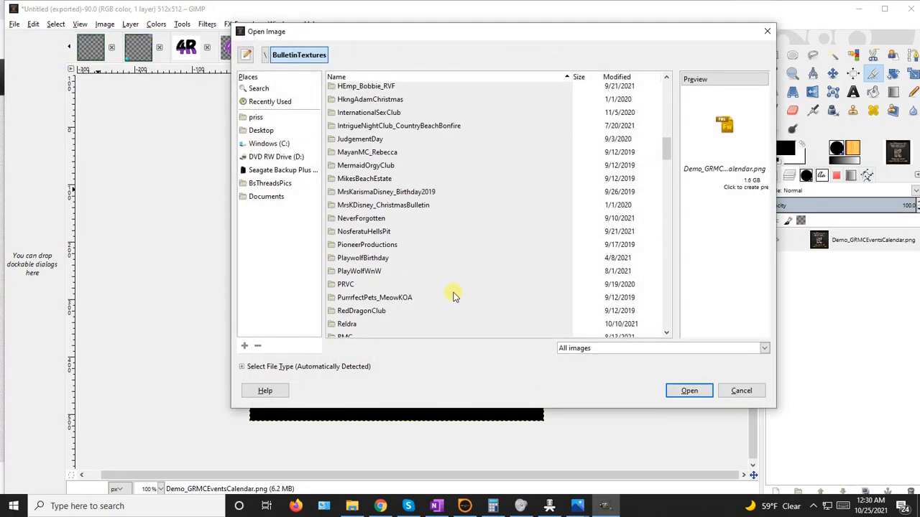
scroll(453, 295, down, 10)
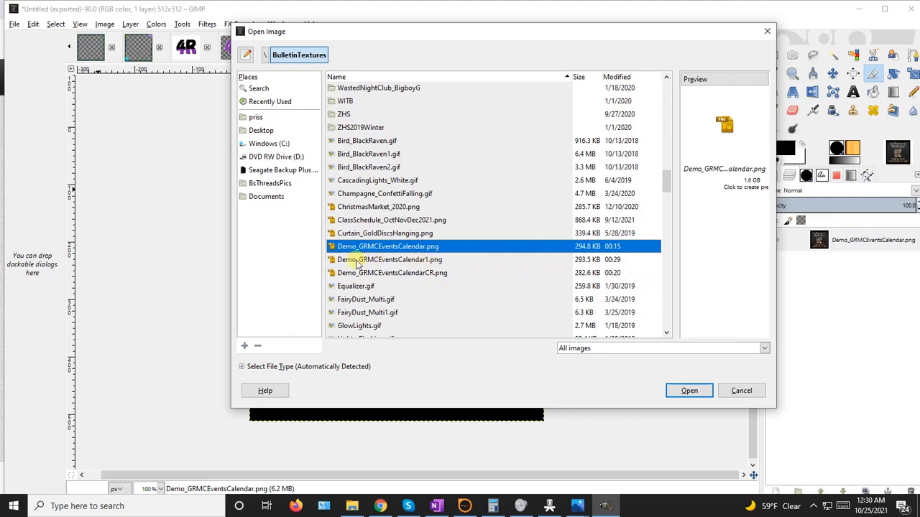
double_click(429, 264)
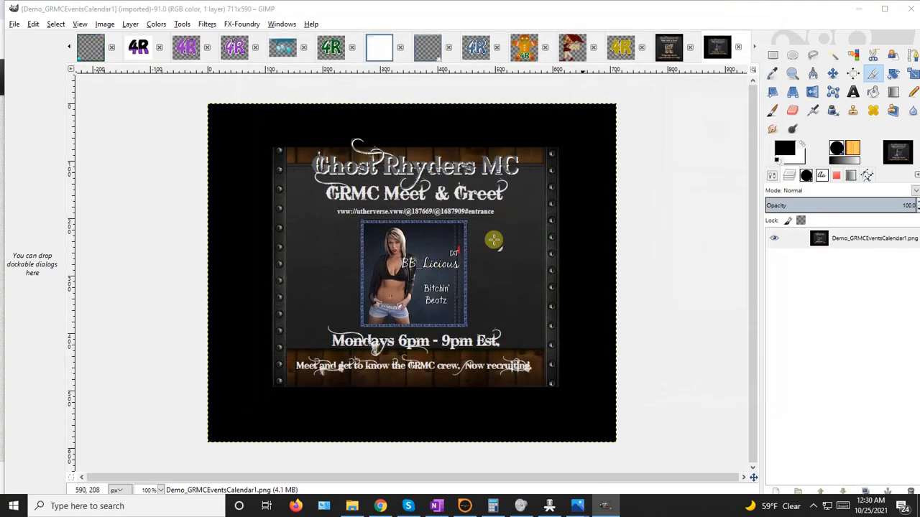
Step: Crop the image around the poster frame to about 543 × 479 px, keeping a narrow black margin on every side
click(873, 73)
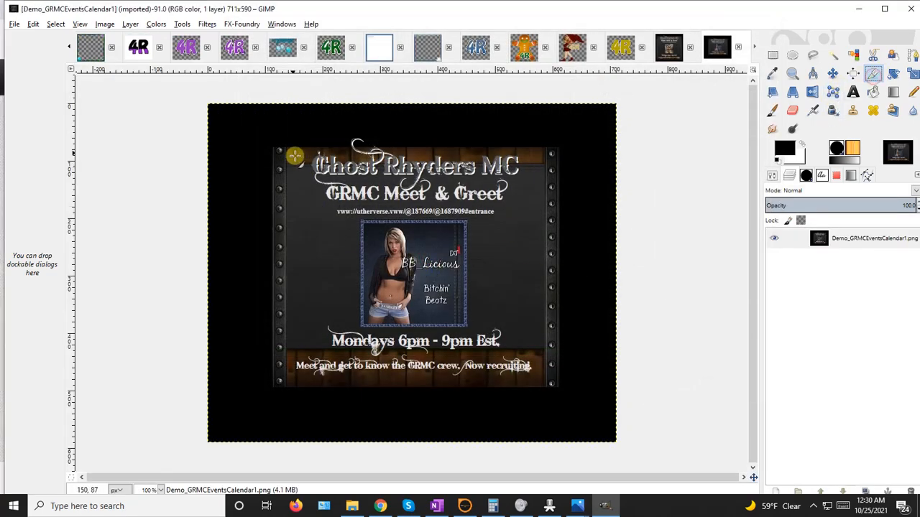
drag(258, 127, 571, 402)
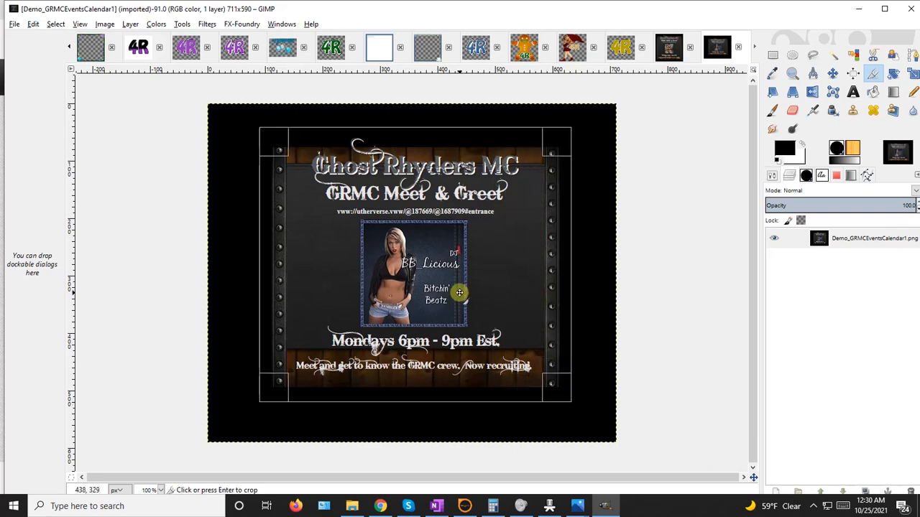
key(Return)
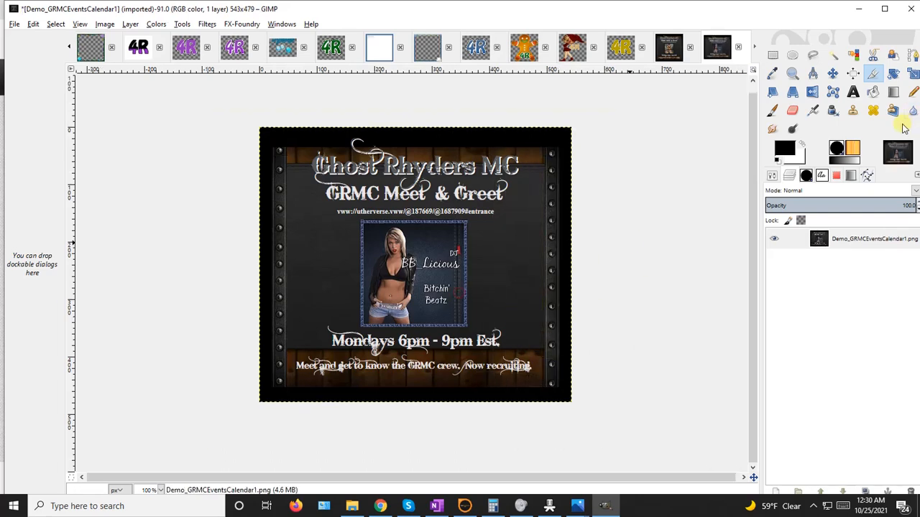
Step: Scale the cropped poster to 512 × 512 px with the aspect ratio unlinked
click(117, 24)
click(130, 126)
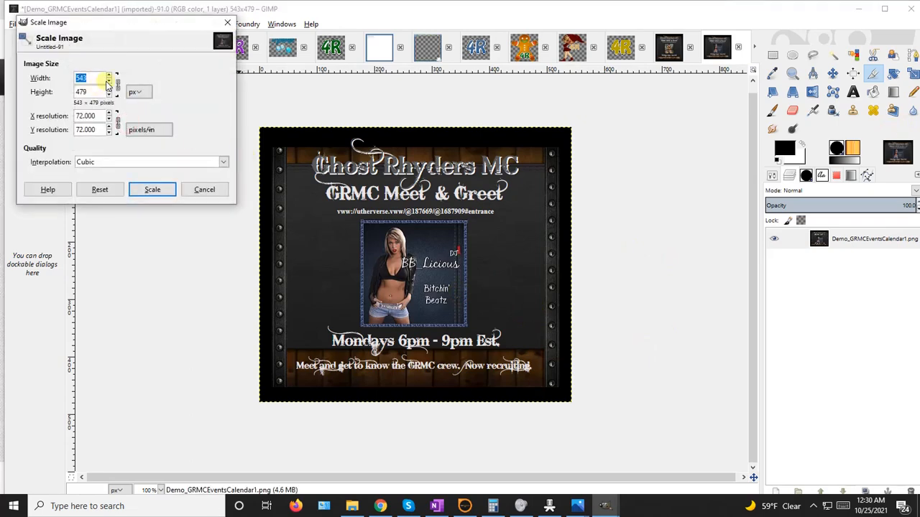
click(93, 78)
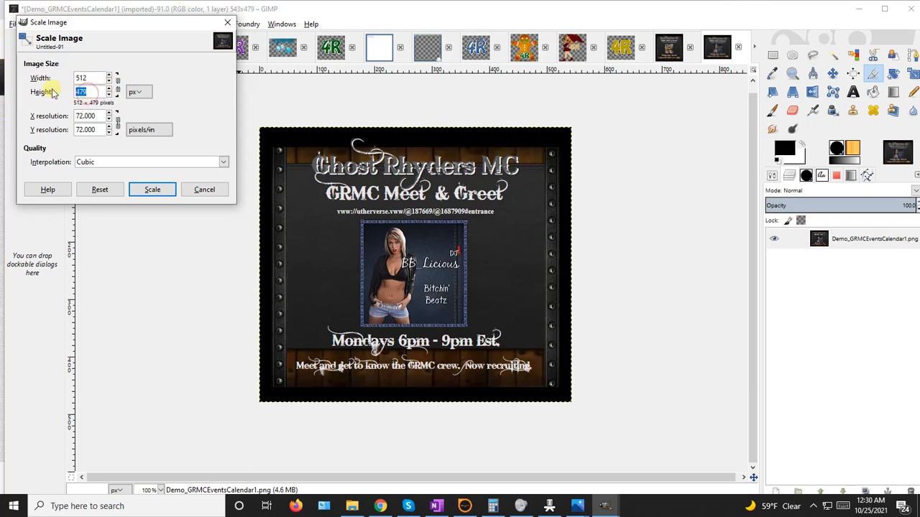
click(152, 189)
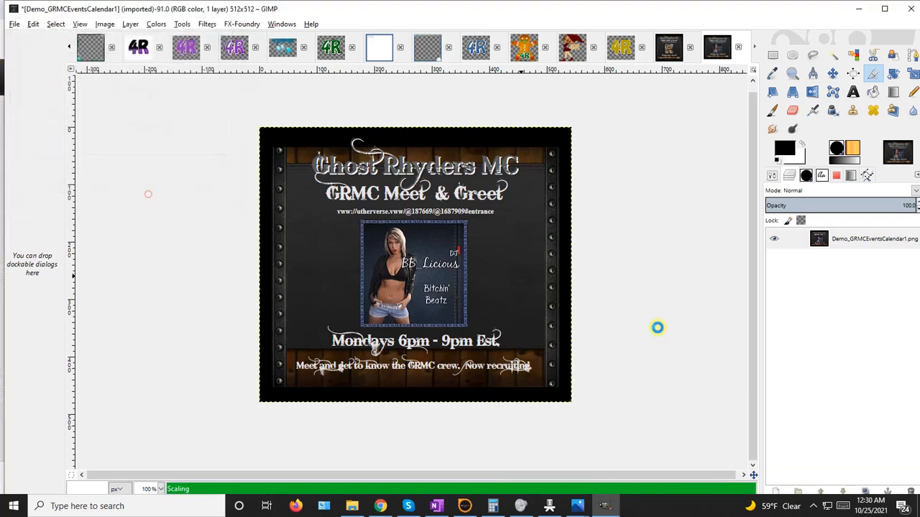
Step: Export the scaled poster to BulletinTextures as Demo_GRMCEventsCalendar1CR.png without replacing the original file
click(14, 24)
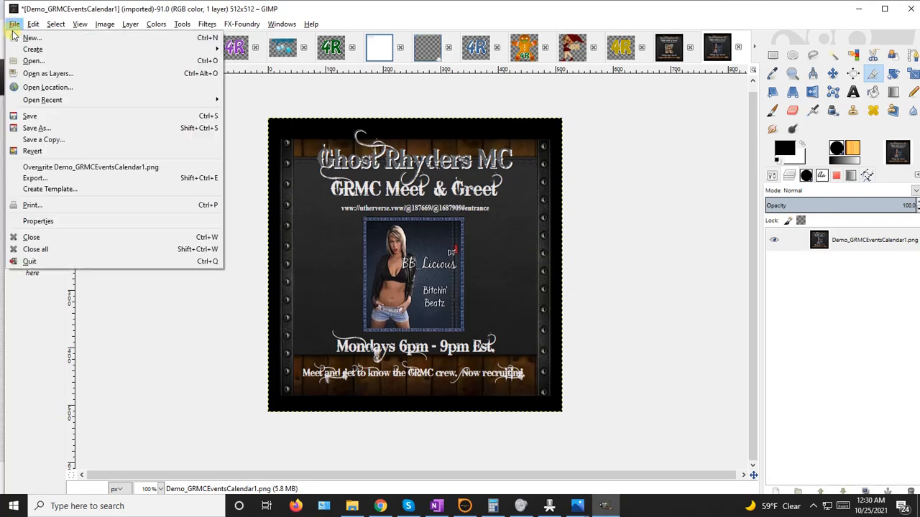
click(70, 177)
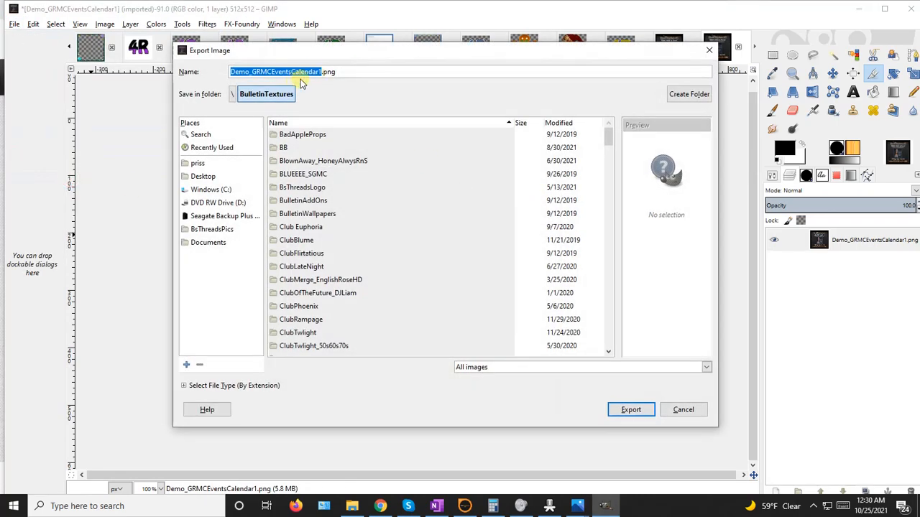
click(321, 75)
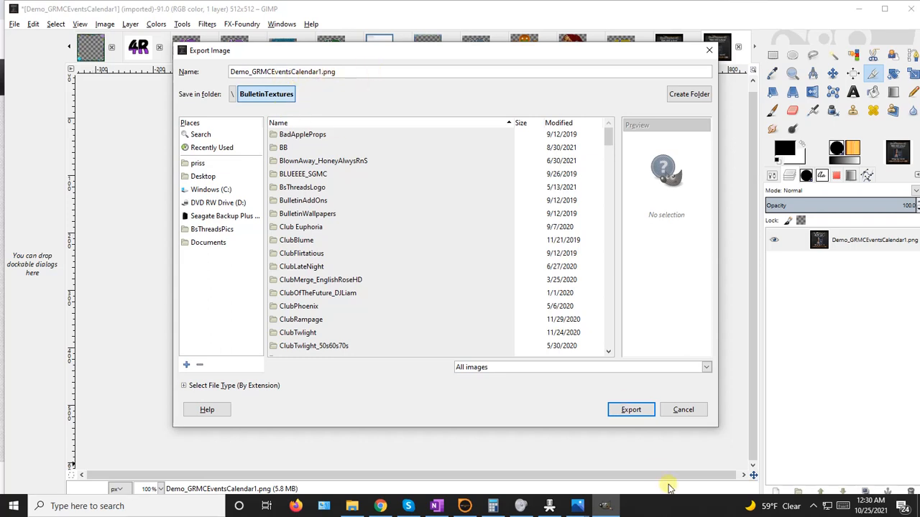
click(624, 404)
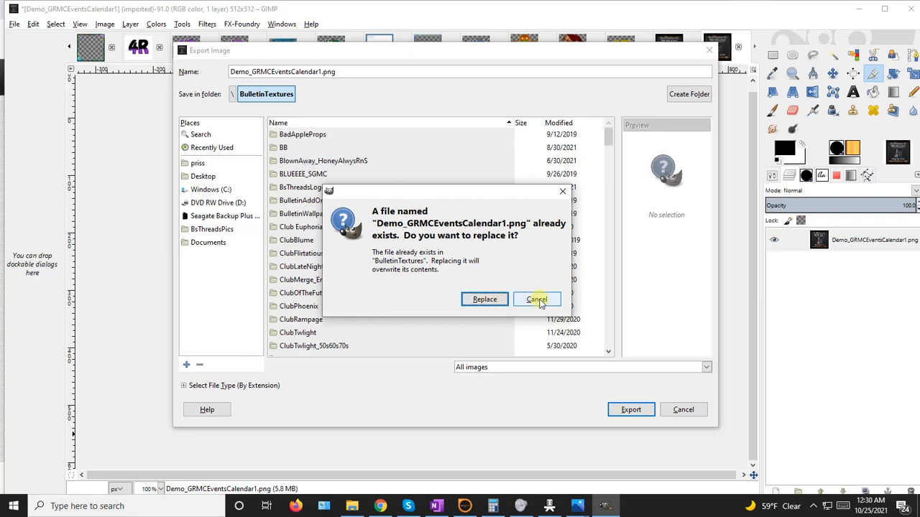
click(539, 301)
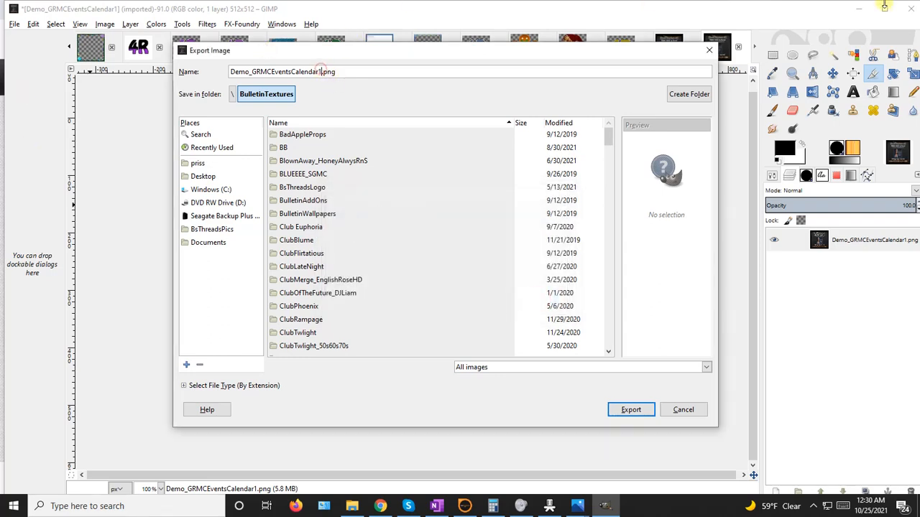
text(CR)
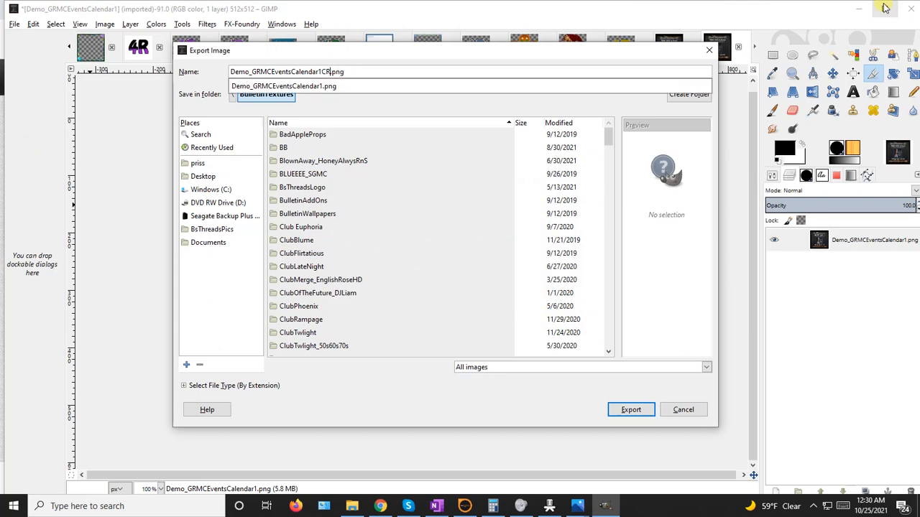
key(Return)
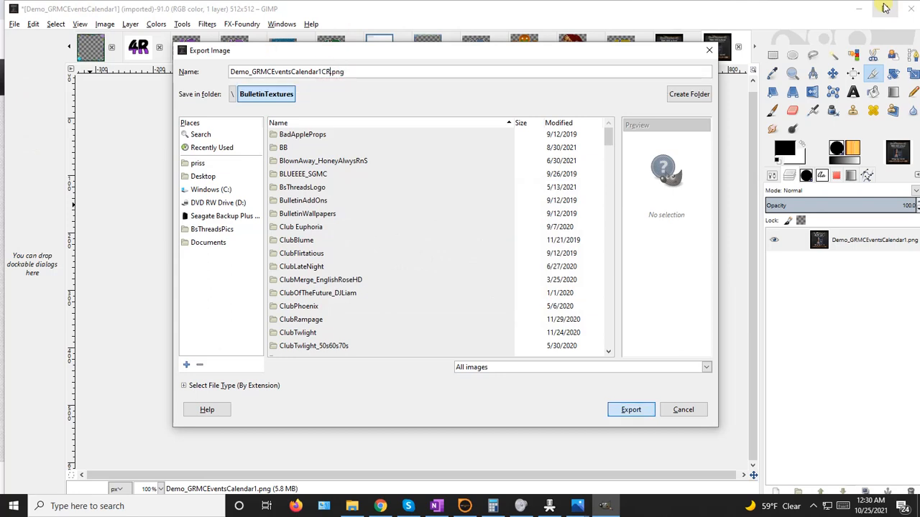
key(Return)
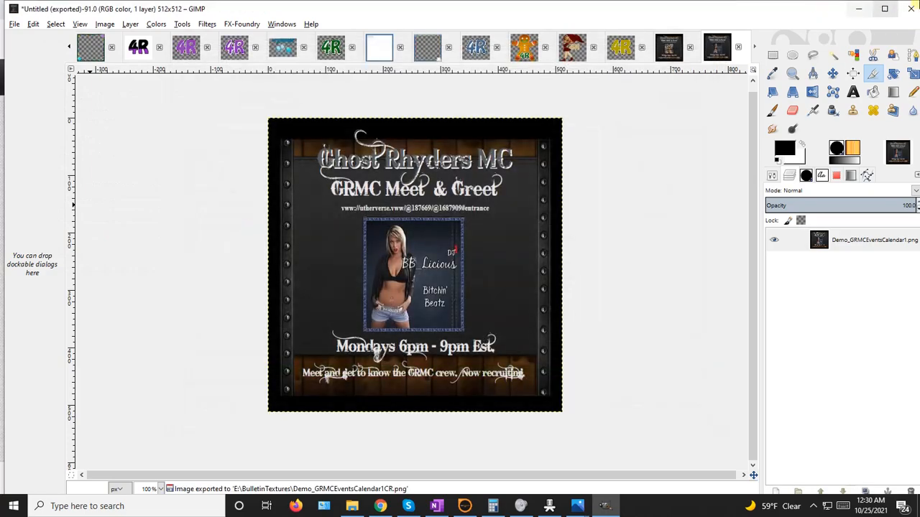
Step: Minimize GIMP, open the BulletinTextures folder on the Seagate drive in File Explorer and display its contents as large icons
click(859, 8)
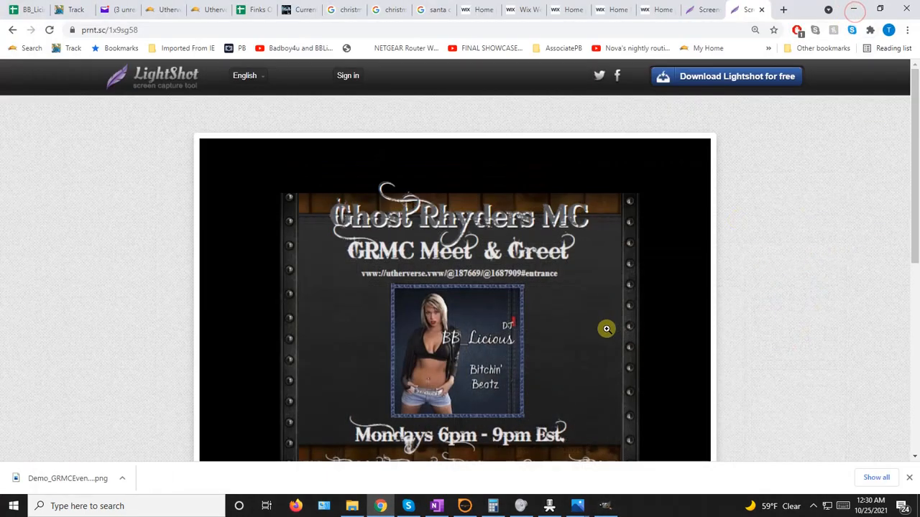
click(352, 506)
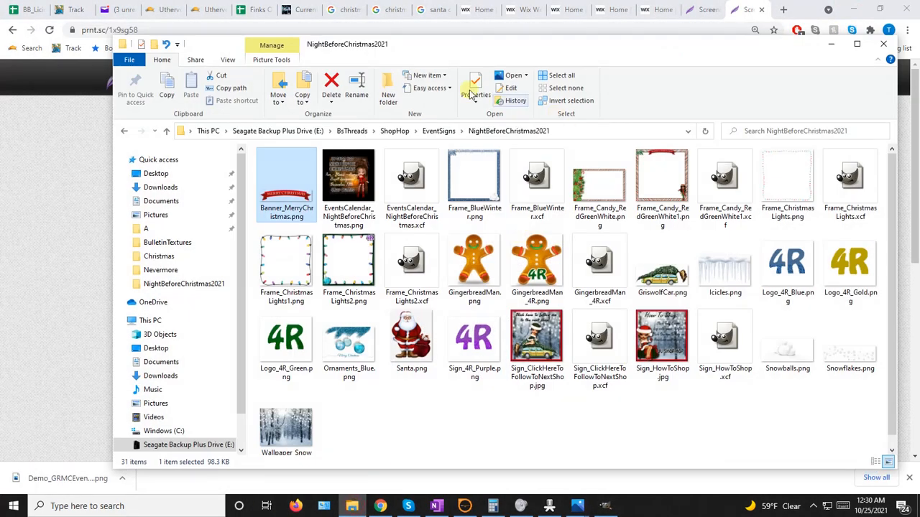
click(321, 132)
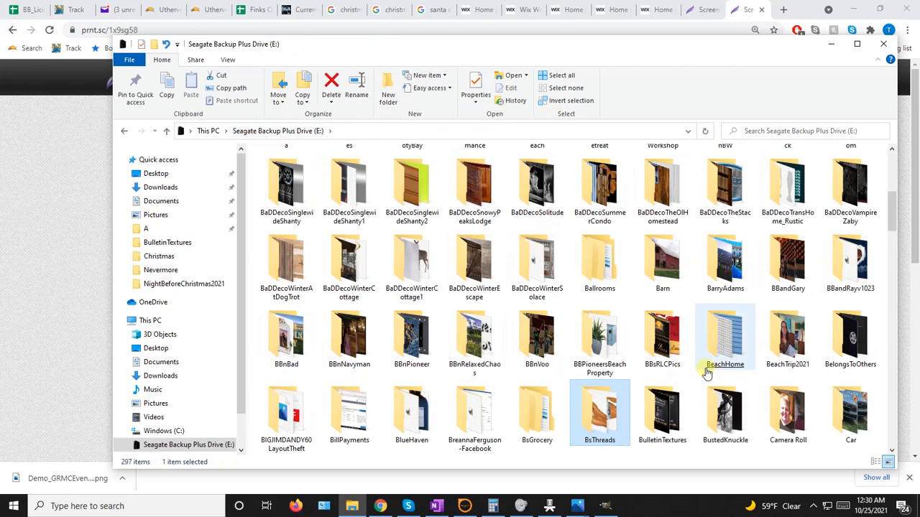
scroll(708, 377, down, 2)
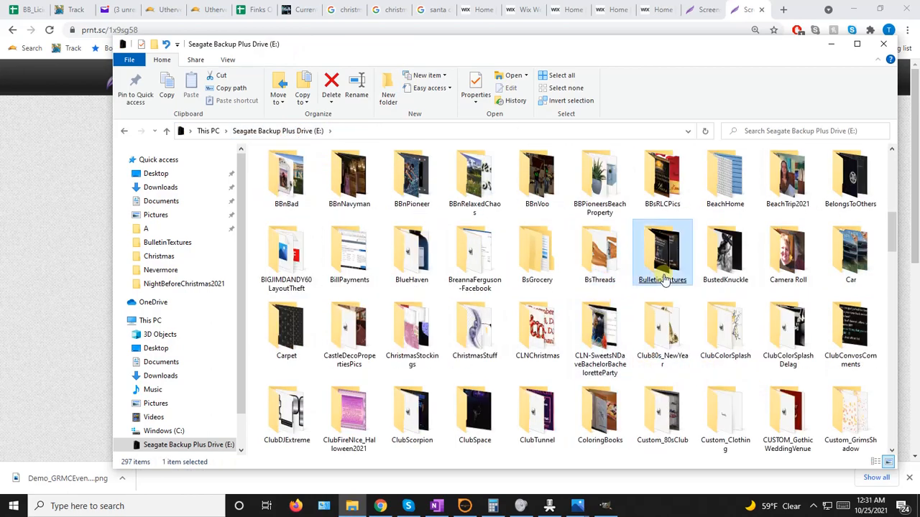
double_click(663, 272)
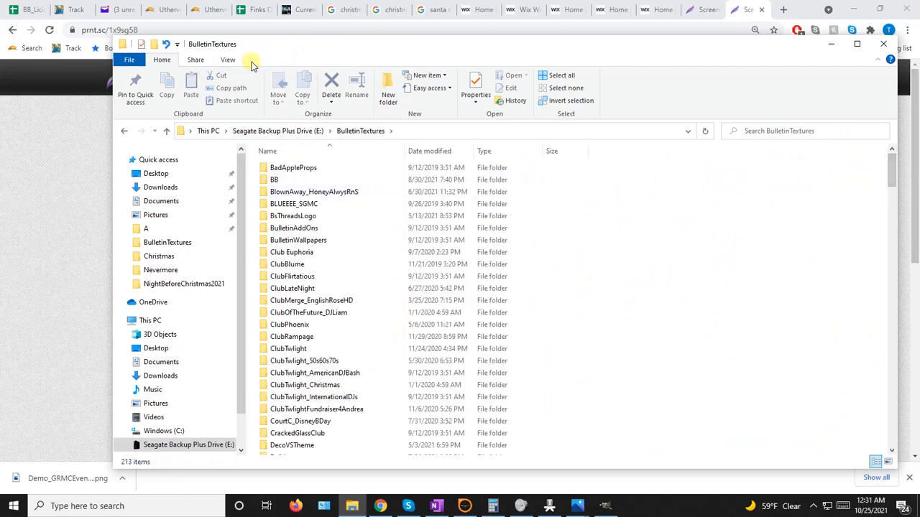
click(227, 60)
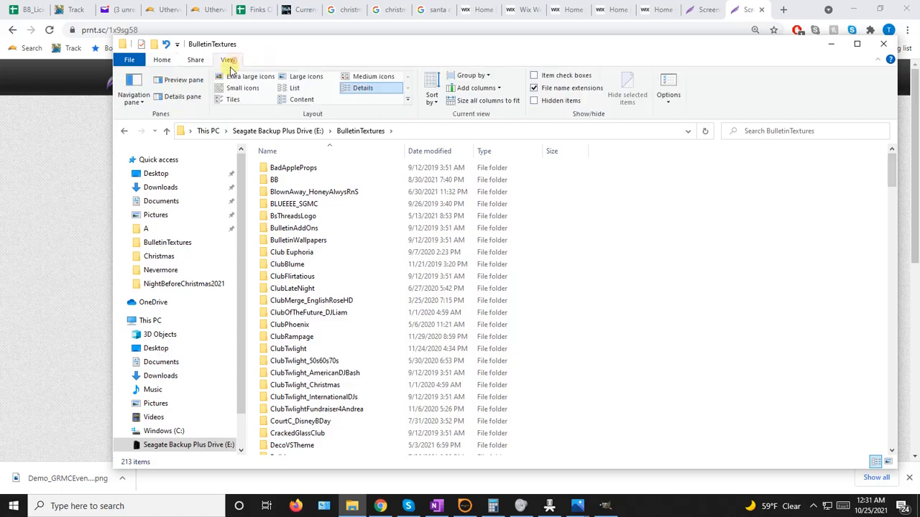
click(306, 77)
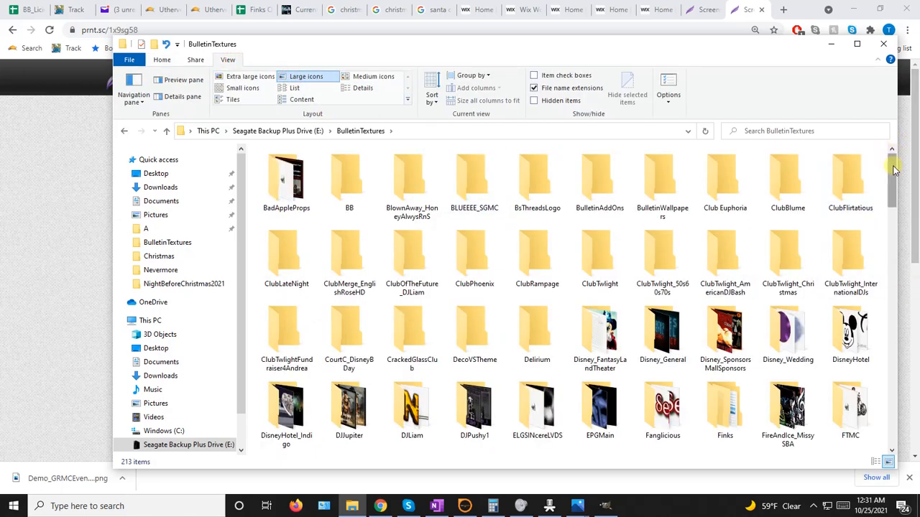
Step: View the exported Demo_GRMCEventsCalendar1CR.png in Photos, and return to the Lightshot page in the browser
drag(894, 166, 897, 263)
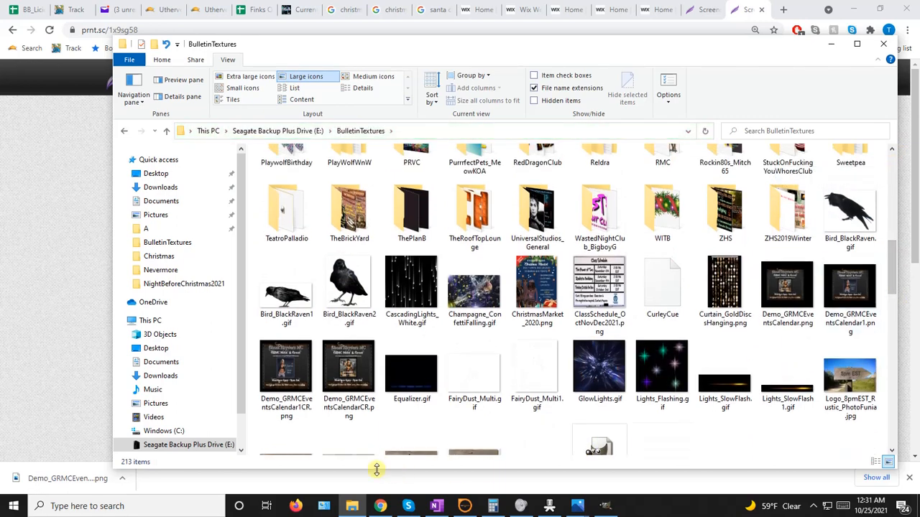
click(286, 400)
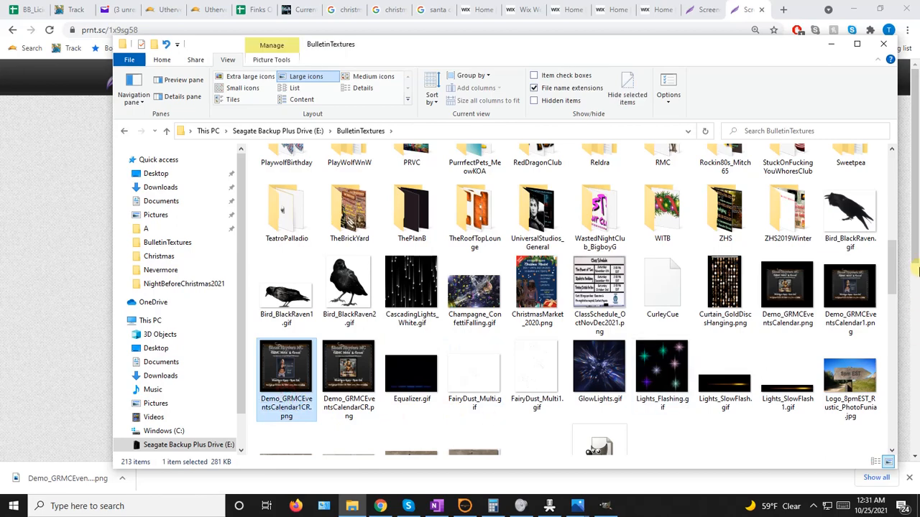
key(Return)
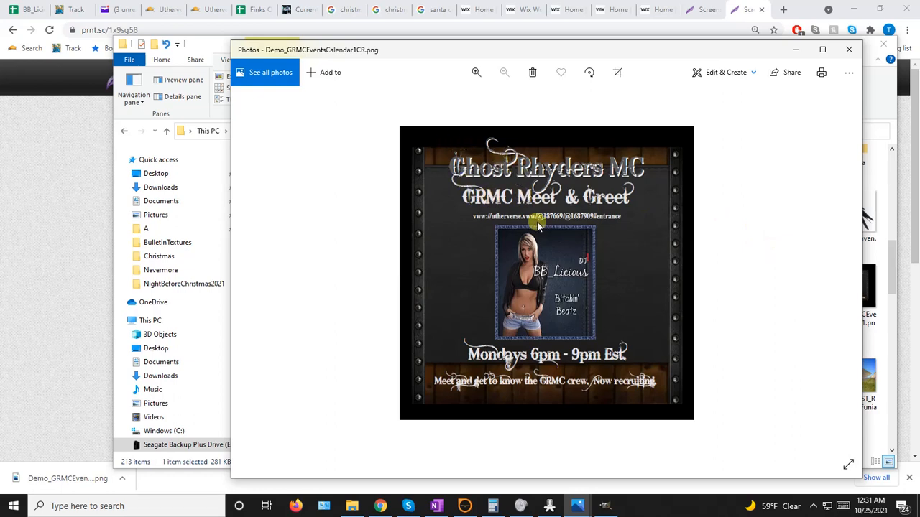
click(8, 223)
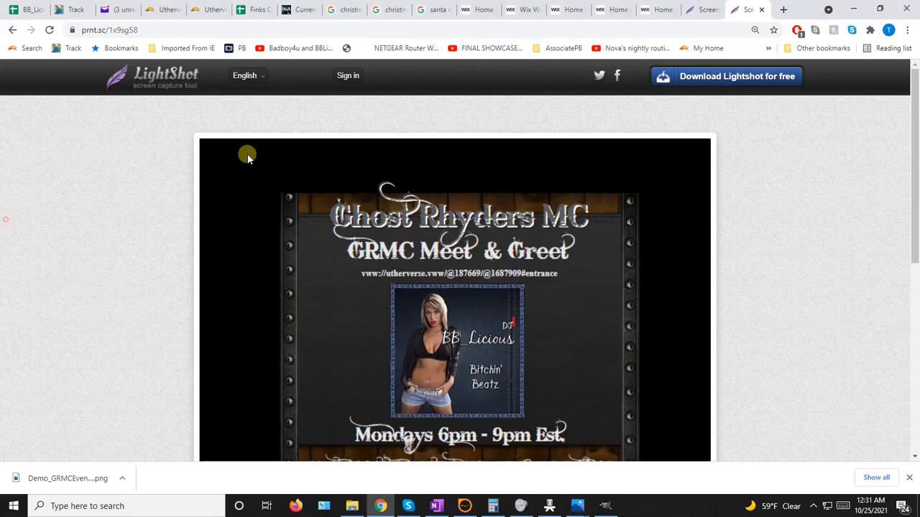
Step: Return to the GRMC Meet & Greet poster in the Wix editor and dismiss the site-published confirmation
click(572, 10)
click(527, 12)
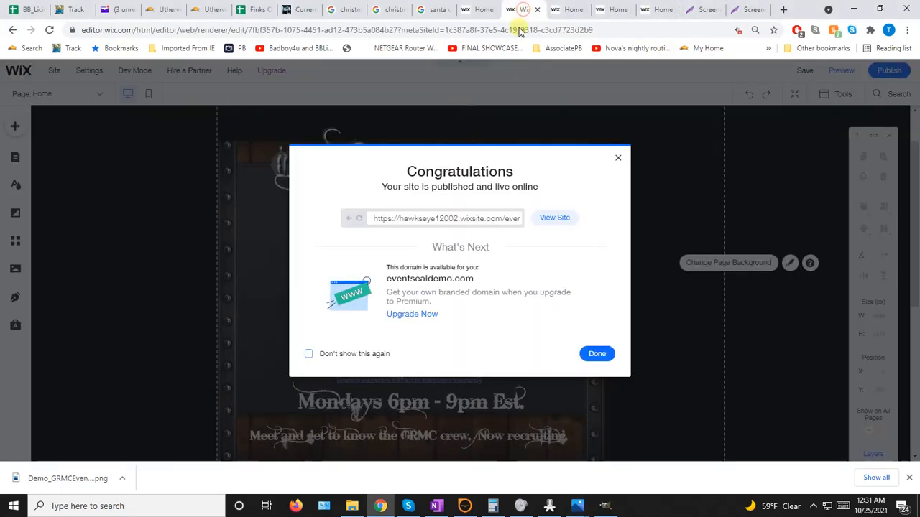
click(619, 159)
scroll(554, 259, up, 1)
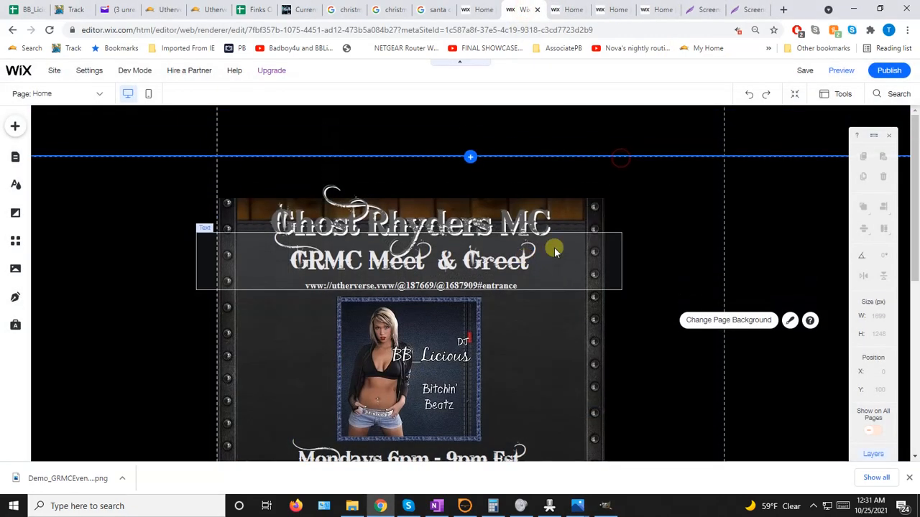
click(659, 232)
scroll(345, 231, down, 1)
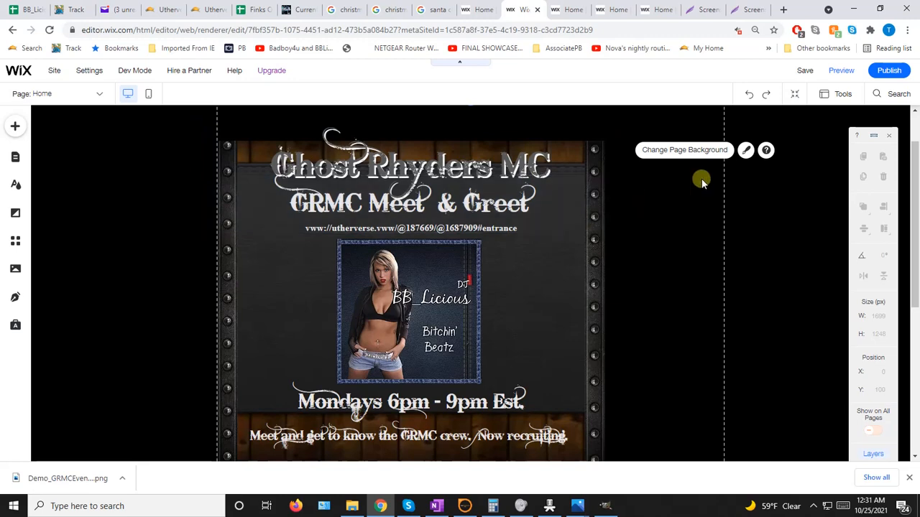
Step: Reduce the font size of the Ghost Rhyders MC title to 53 px and the GRMC Meet & Greet heading to 42 px
double_click(394, 165)
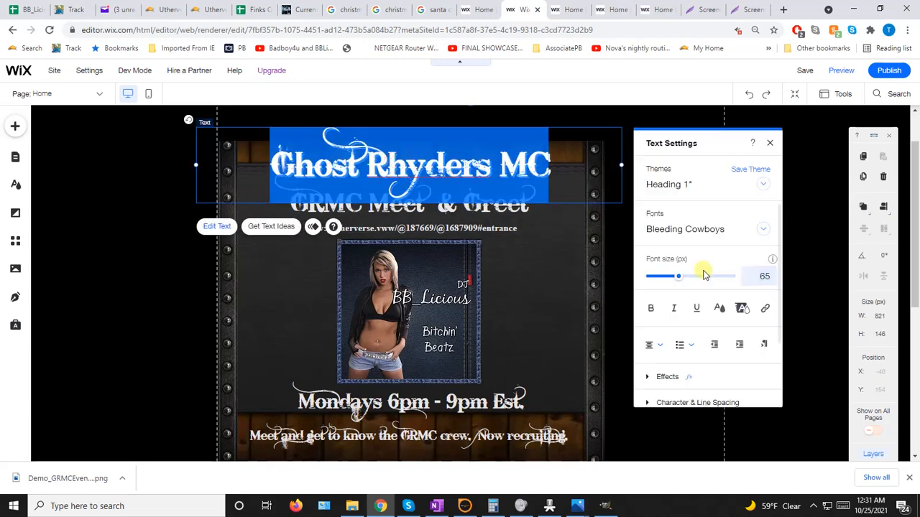
drag(677, 277, 672, 277)
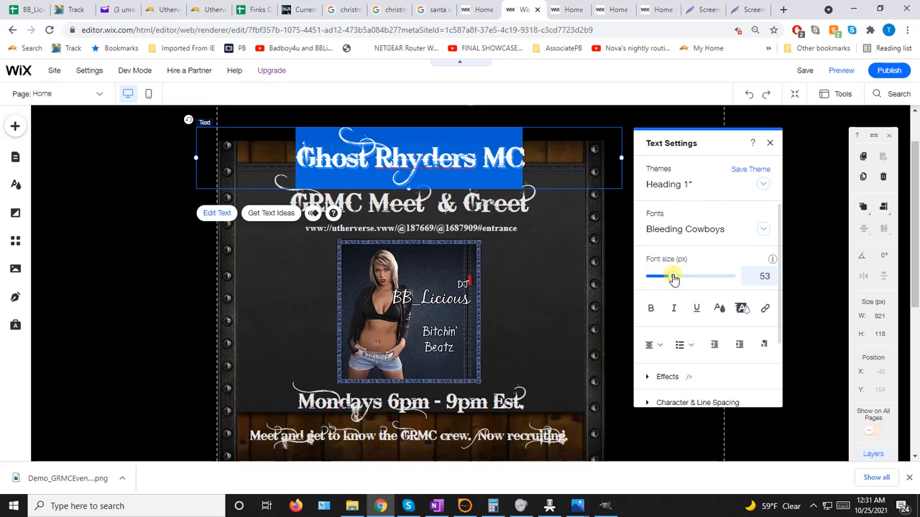
double_click(505, 207)
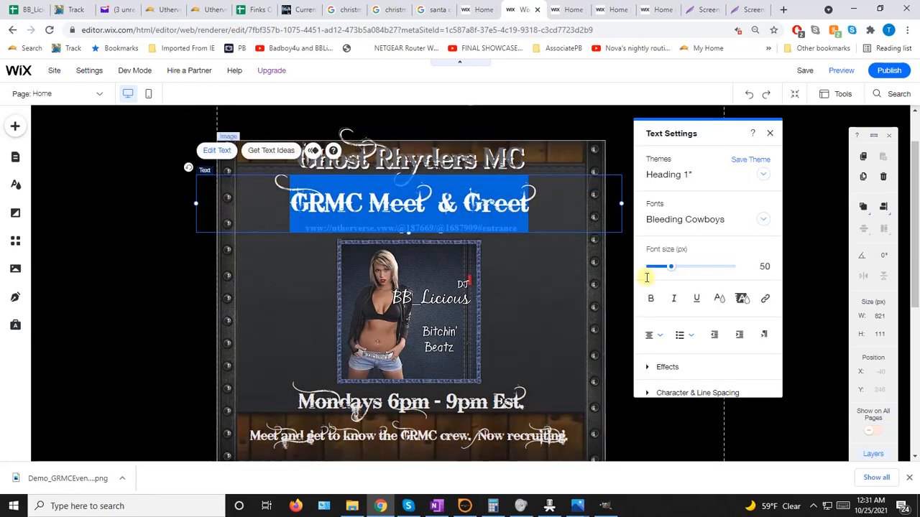
drag(671, 266, 668, 267)
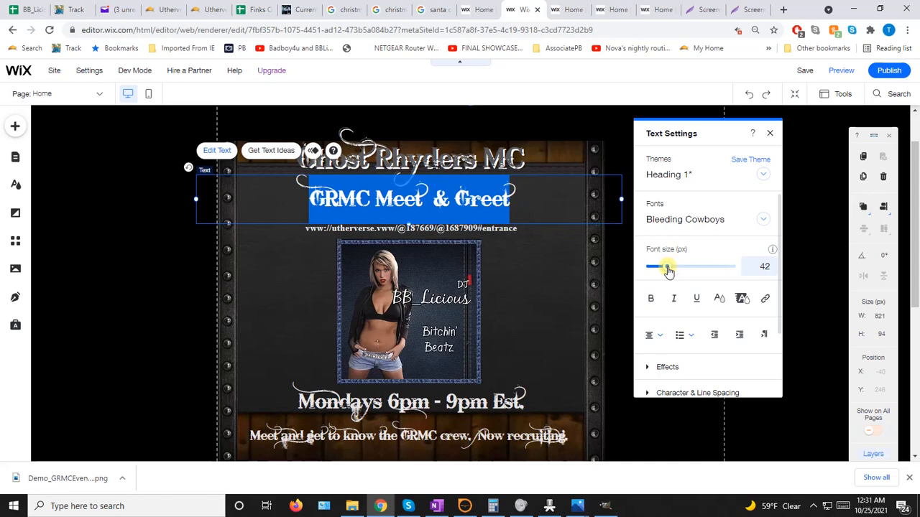
Step: Shrink the DJ image from its corners to about 220 × 216 px, keeping it centred on the poster
click(423, 291)
drag(479, 384, 450, 351)
drag(392, 293, 411, 310)
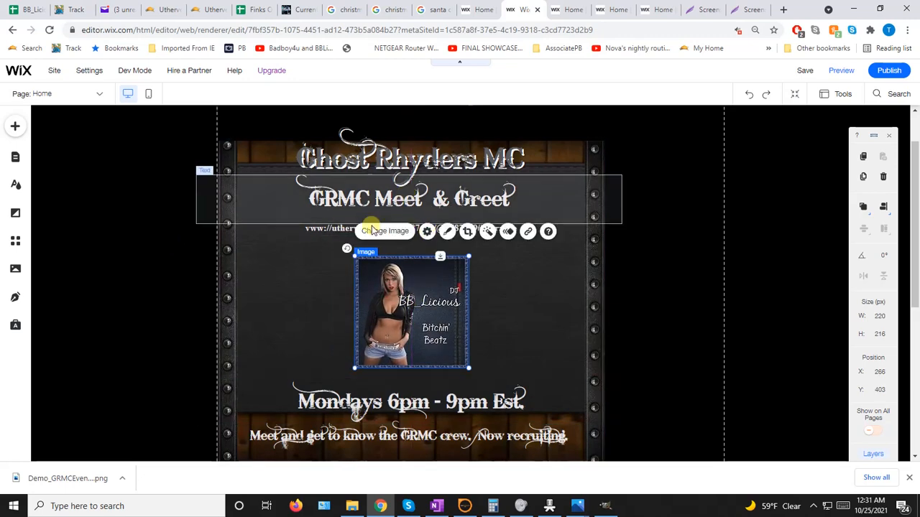
Step: Move the web address line, the GRMC Meet & Greet heading and the Ghost Rhyders MC title down toward the DJ image
drag(319, 228, 319, 240)
drag(434, 192, 435, 214)
click(437, 158)
drag(437, 158, 435, 187)
Step: Set the Mondays 6pm - 9pm line to 35 px and move it up below the DJ image at X -40, Y 611
click(465, 401)
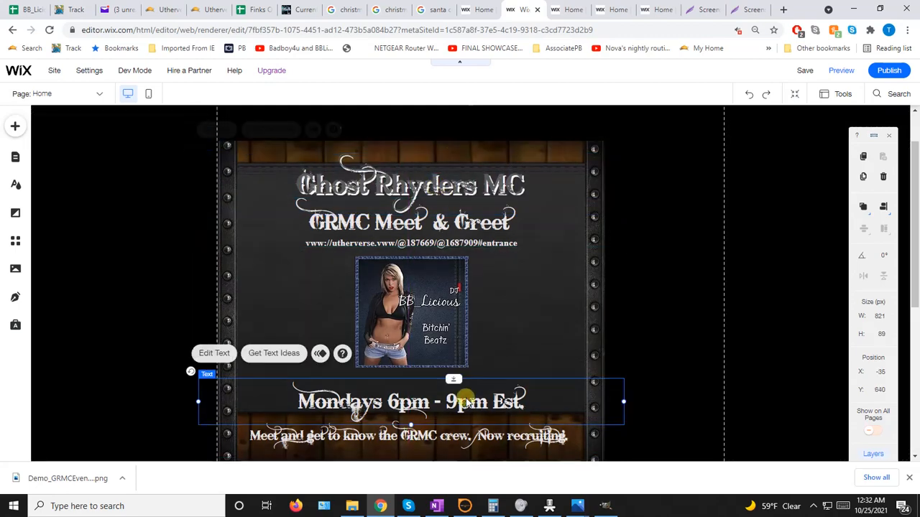
double_click(464, 400)
drag(670, 293, 668, 294)
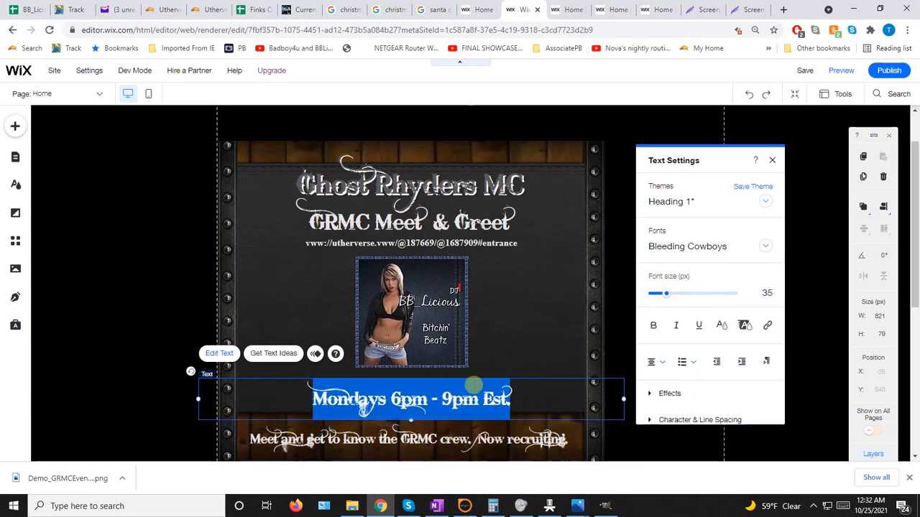
click(487, 401)
drag(487, 401, 470, 389)
Step: Set the font size of the recruiting tagline to 21 px and move it up to X -40, Y 688
scroll(470, 390, down, 2)
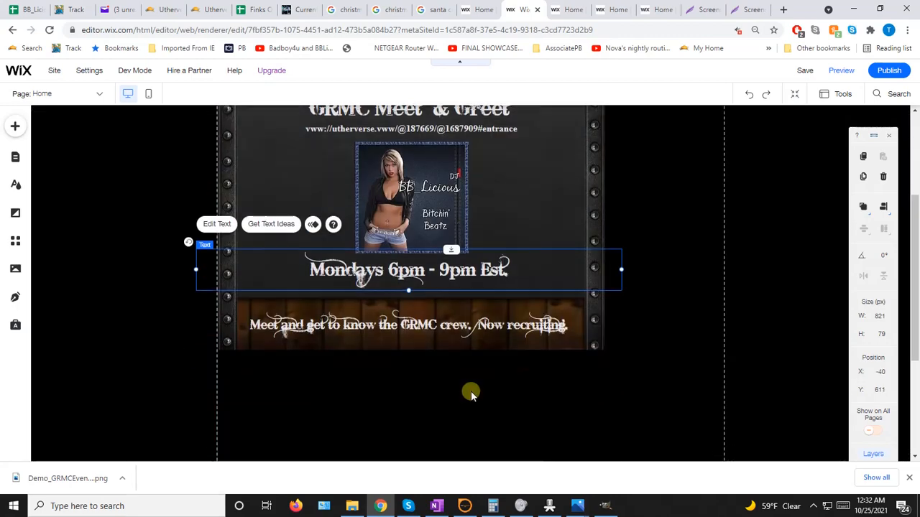
double_click(434, 320)
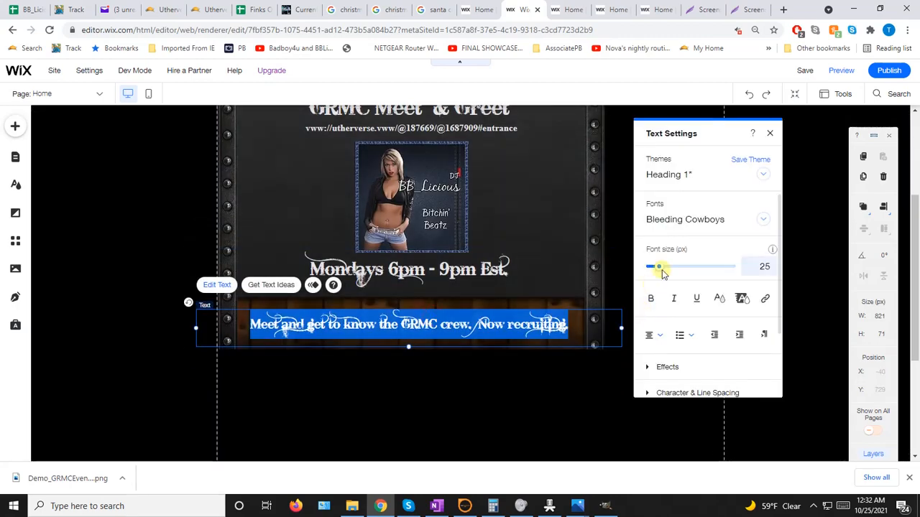
drag(660, 269, 657, 272)
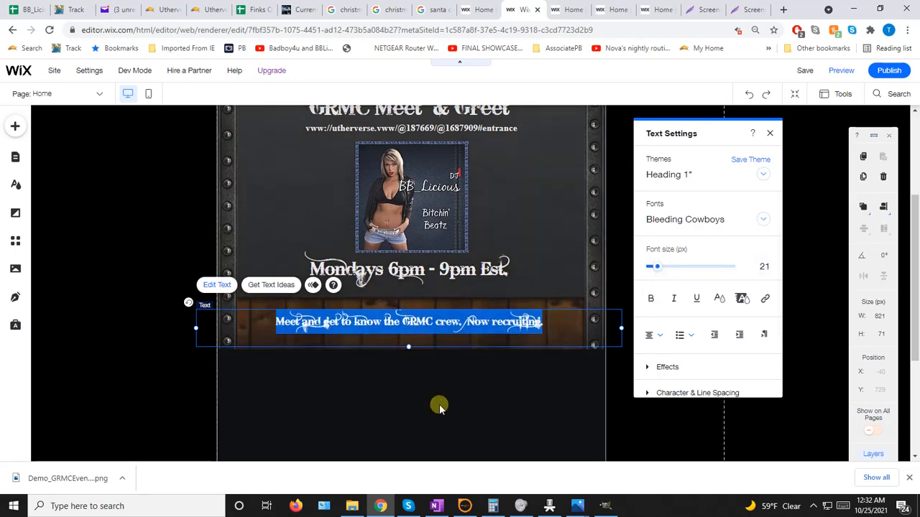
click(439, 405)
drag(426, 319, 426, 300)
click(579, 377)
scroll(348, 370, up, 3)
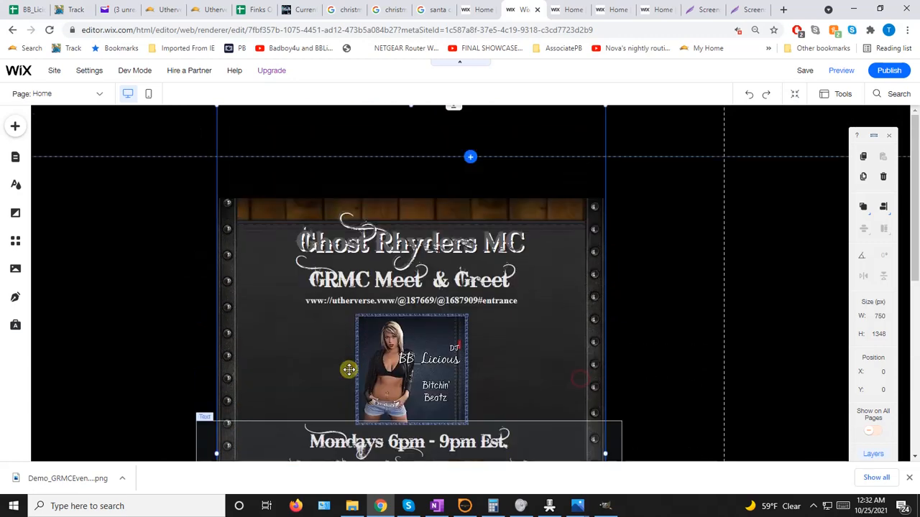
scroll(348, 370, down, 2)
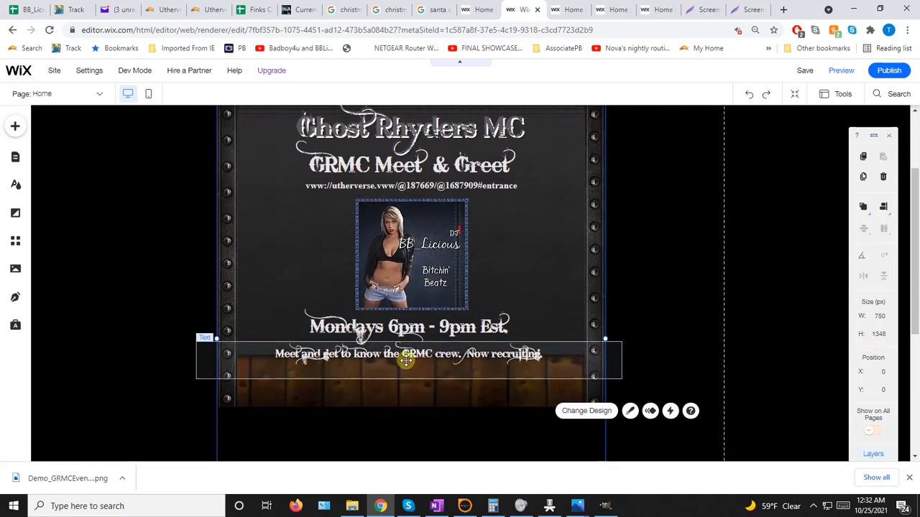
drag(406, 356, 409, 360)
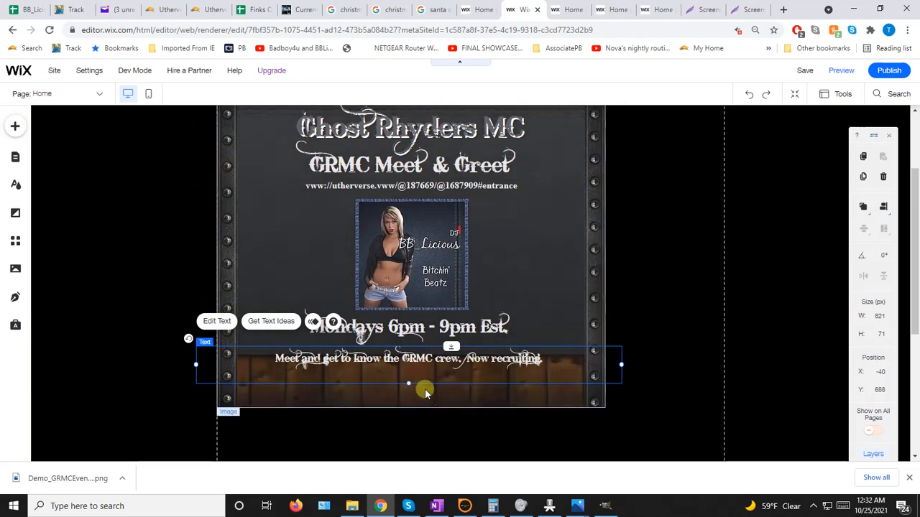
Step: Shift the tagline, the Mondays time line and the DJ image slightly down, placing the image at X 265, Y 424
scroll(422, 385, up, 2)
scroll(422, 381, up, 1)
scroll(424, 217, down, 4)
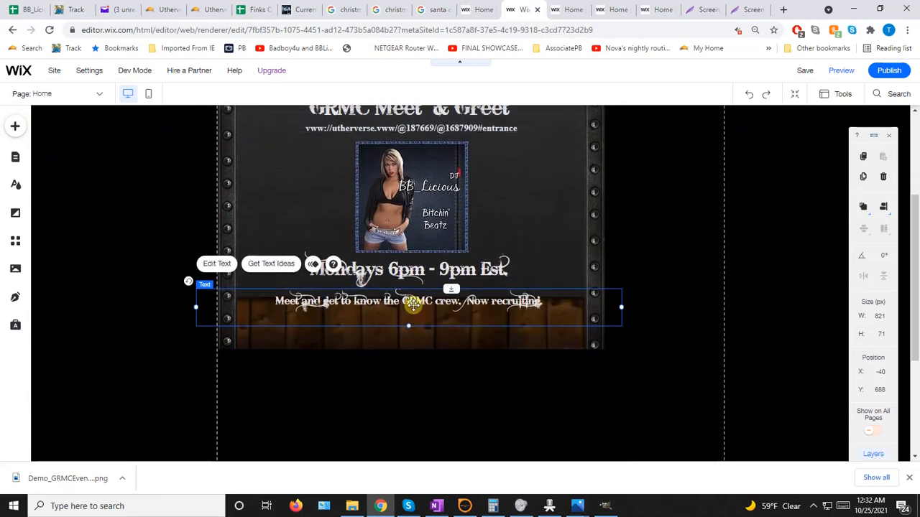
click(660, 259)
scroll(513, 246, up, 3)
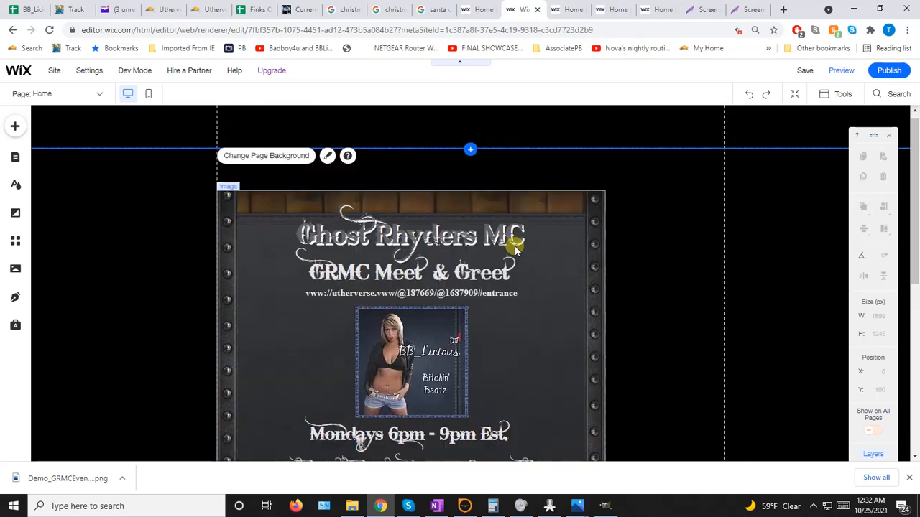
scroll(514, 249, up, 1)
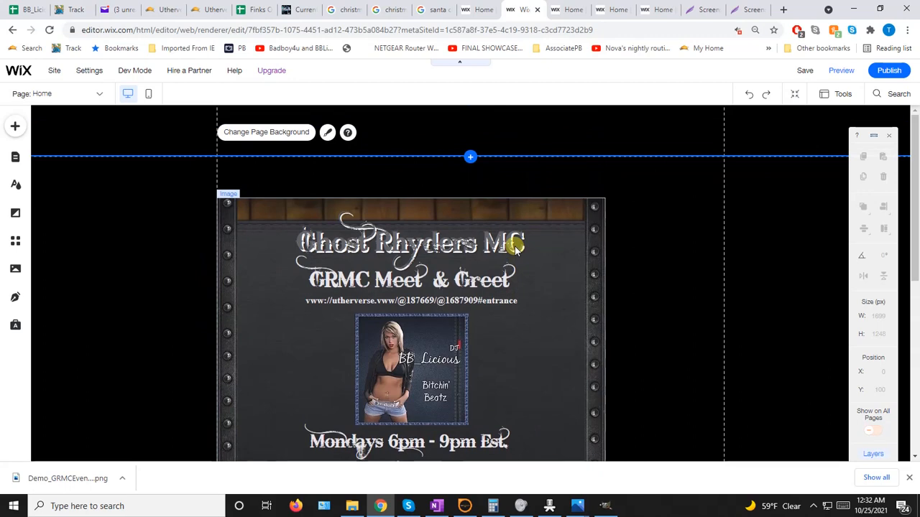
scroll(515, 249, down, 2)
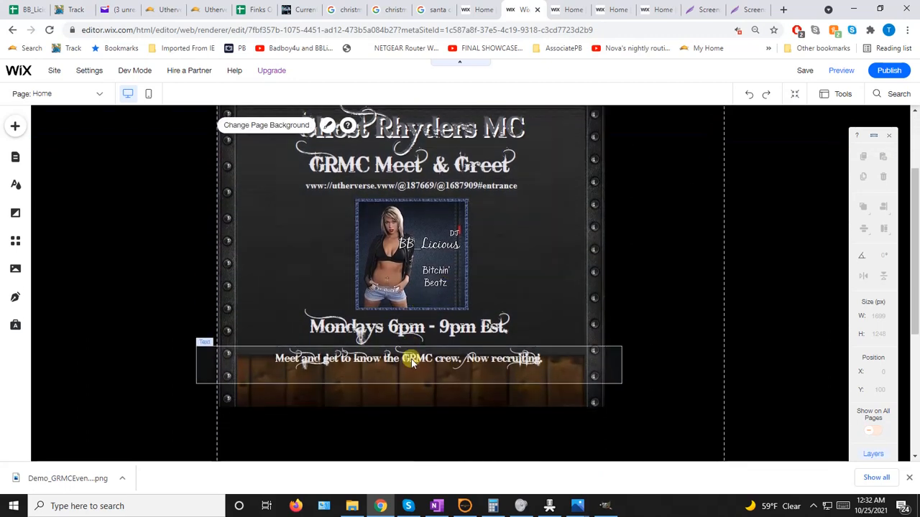
drag(412, 363, 411, 368)
click(423, 325)
drag(423, 324, 422, 338)
drag(422, 276, 438, 265)
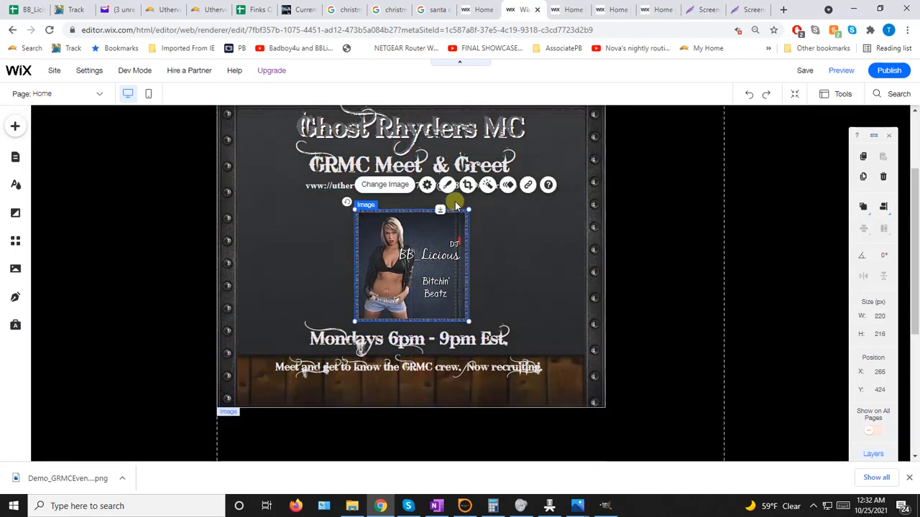
Step: Move the web address line down to X 146, Y 385, between the heading and the DJ image
click(323, 196)
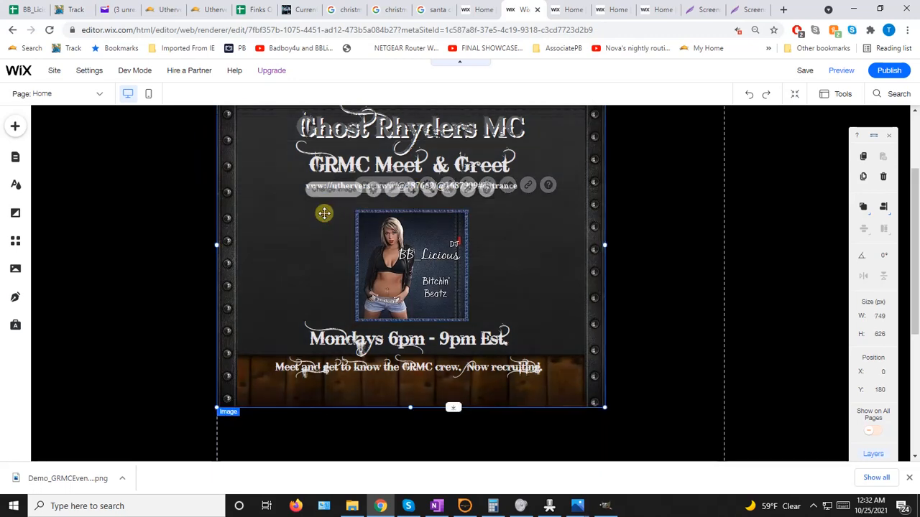
click(542, 199)
click(504, 187)
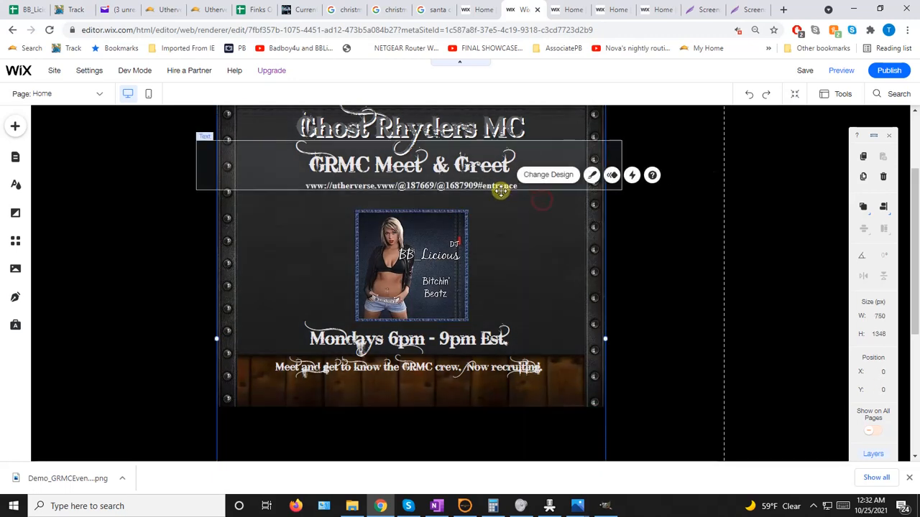
drag(499, 188, 498, 197)
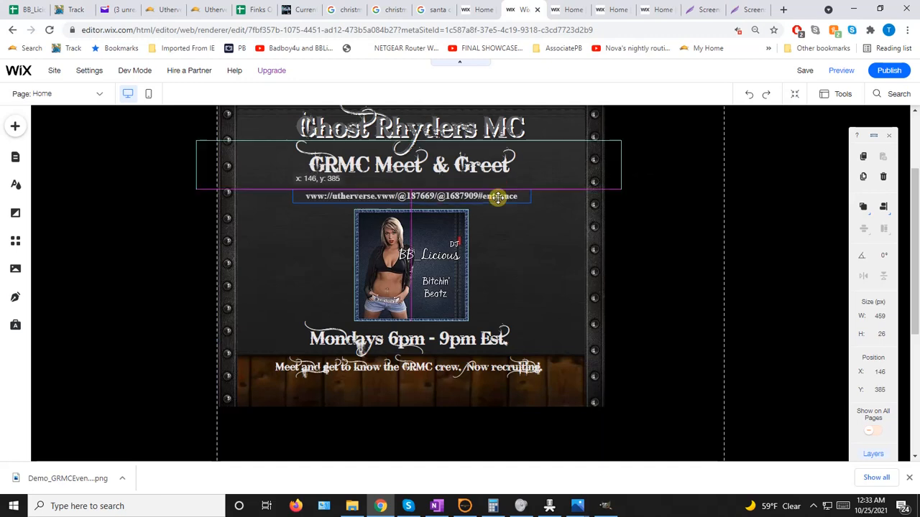
Step: Move the GRMC Meet & Greet heading down above the web address, and the Ghost Rhyders MC title to X -40, Y 219
click(474, 161)
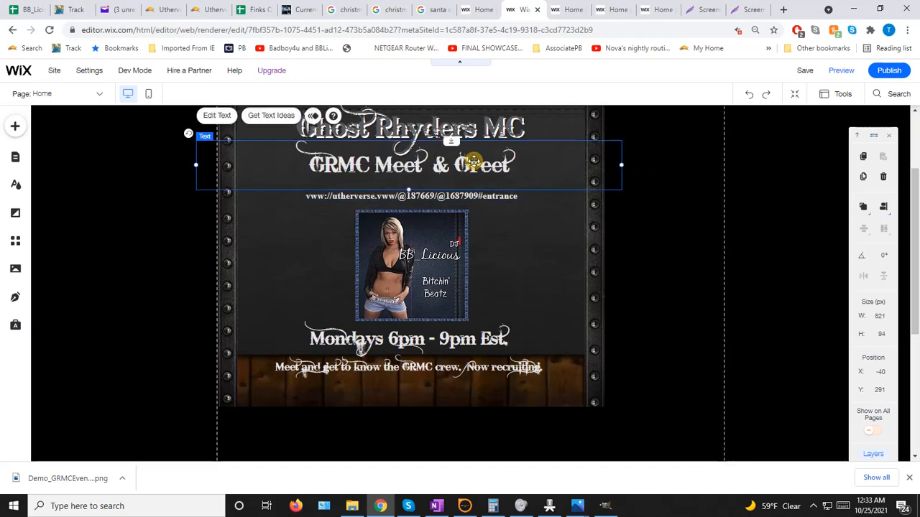
drag(474, 161, 469, 189)
scroll(470, 169, up, 1)
drag(468, 189, 469, 190)
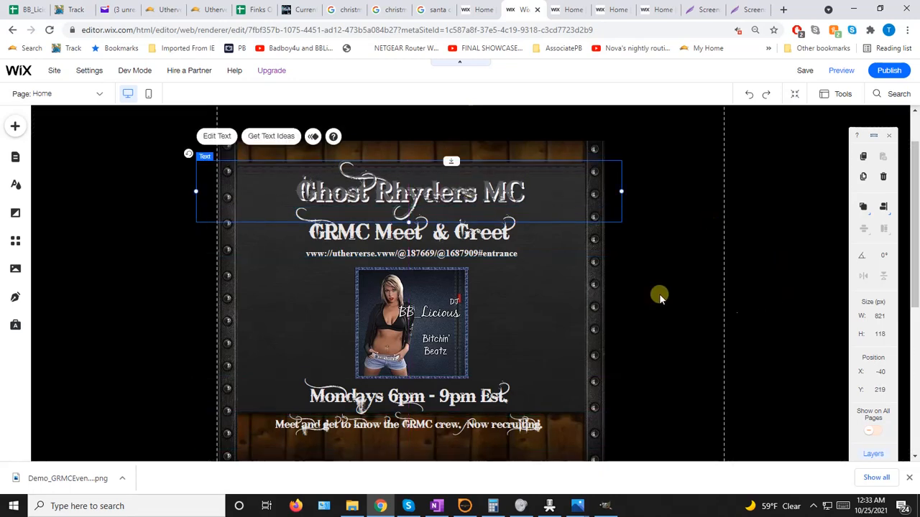
Step: Deselect the text and examine the spacing of the whole poster from top to bottom
click(656, 293)
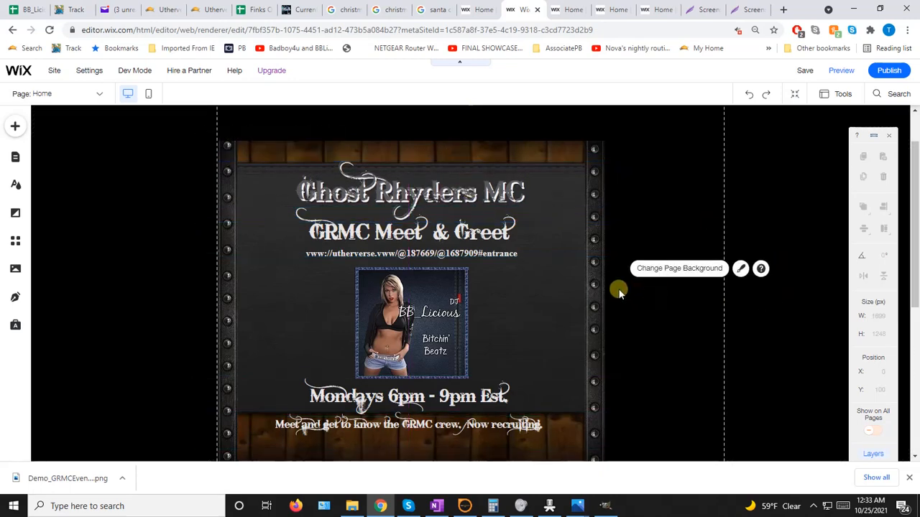
scroll(619, 293, down, 1)
scroll(619, 290, up, 1)
scroll(617, 292, down, 1)
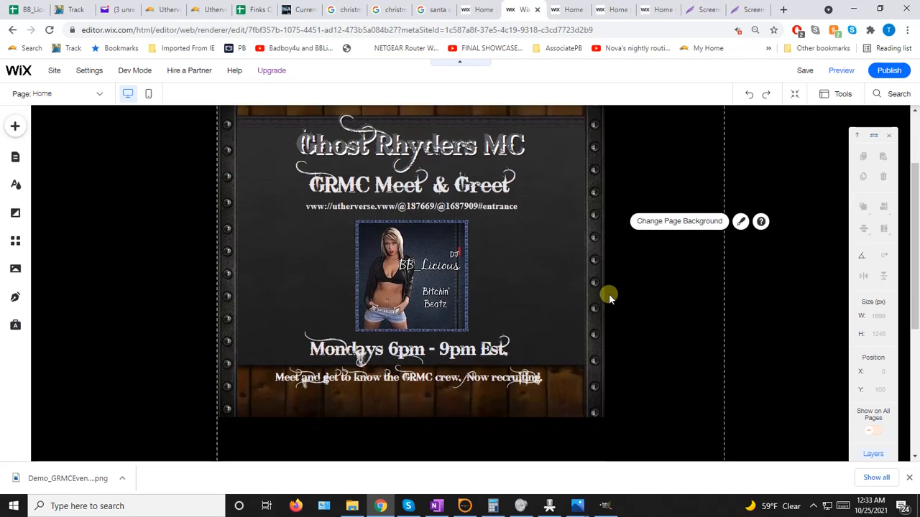
scroll(294, 277, up, 1)
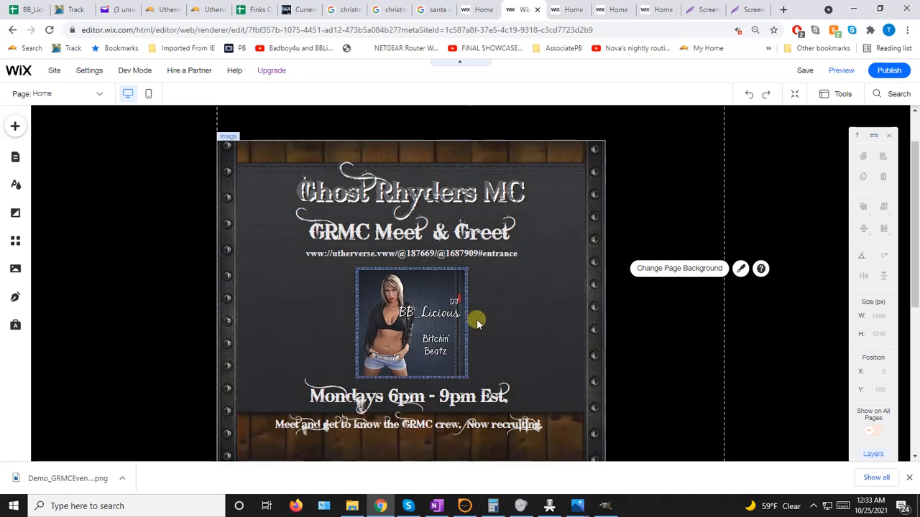
scroll(642, 278, down, 1)
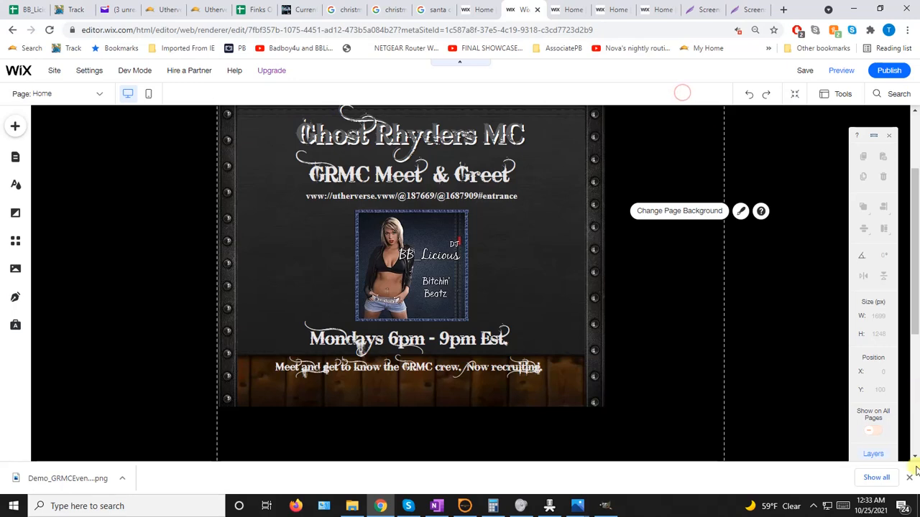
click(812, 507)
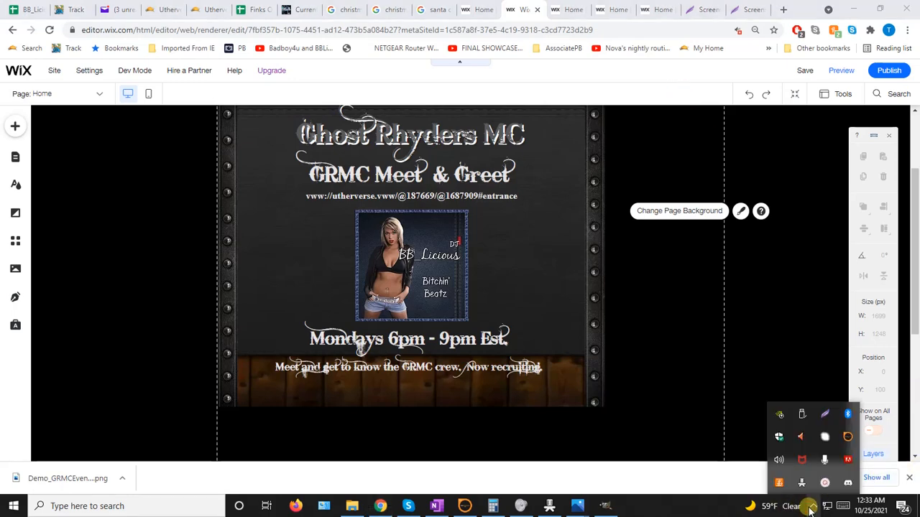
click(826, 483)
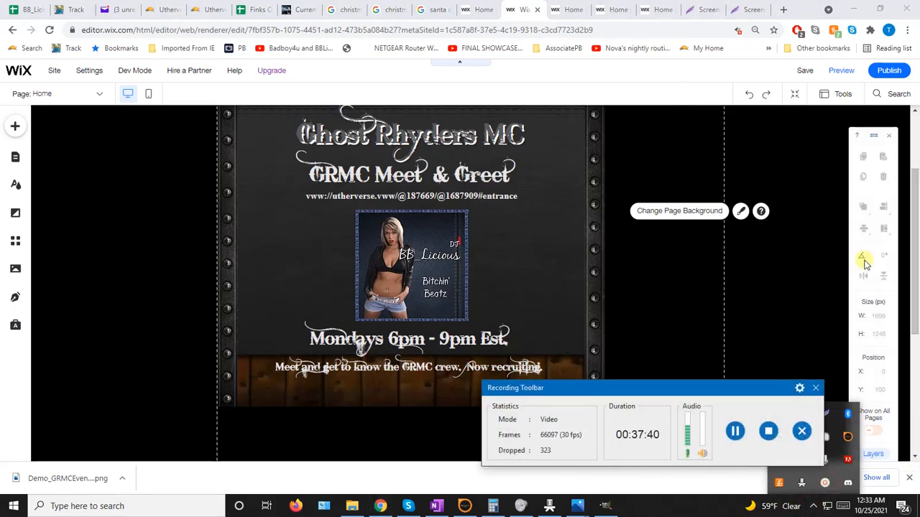